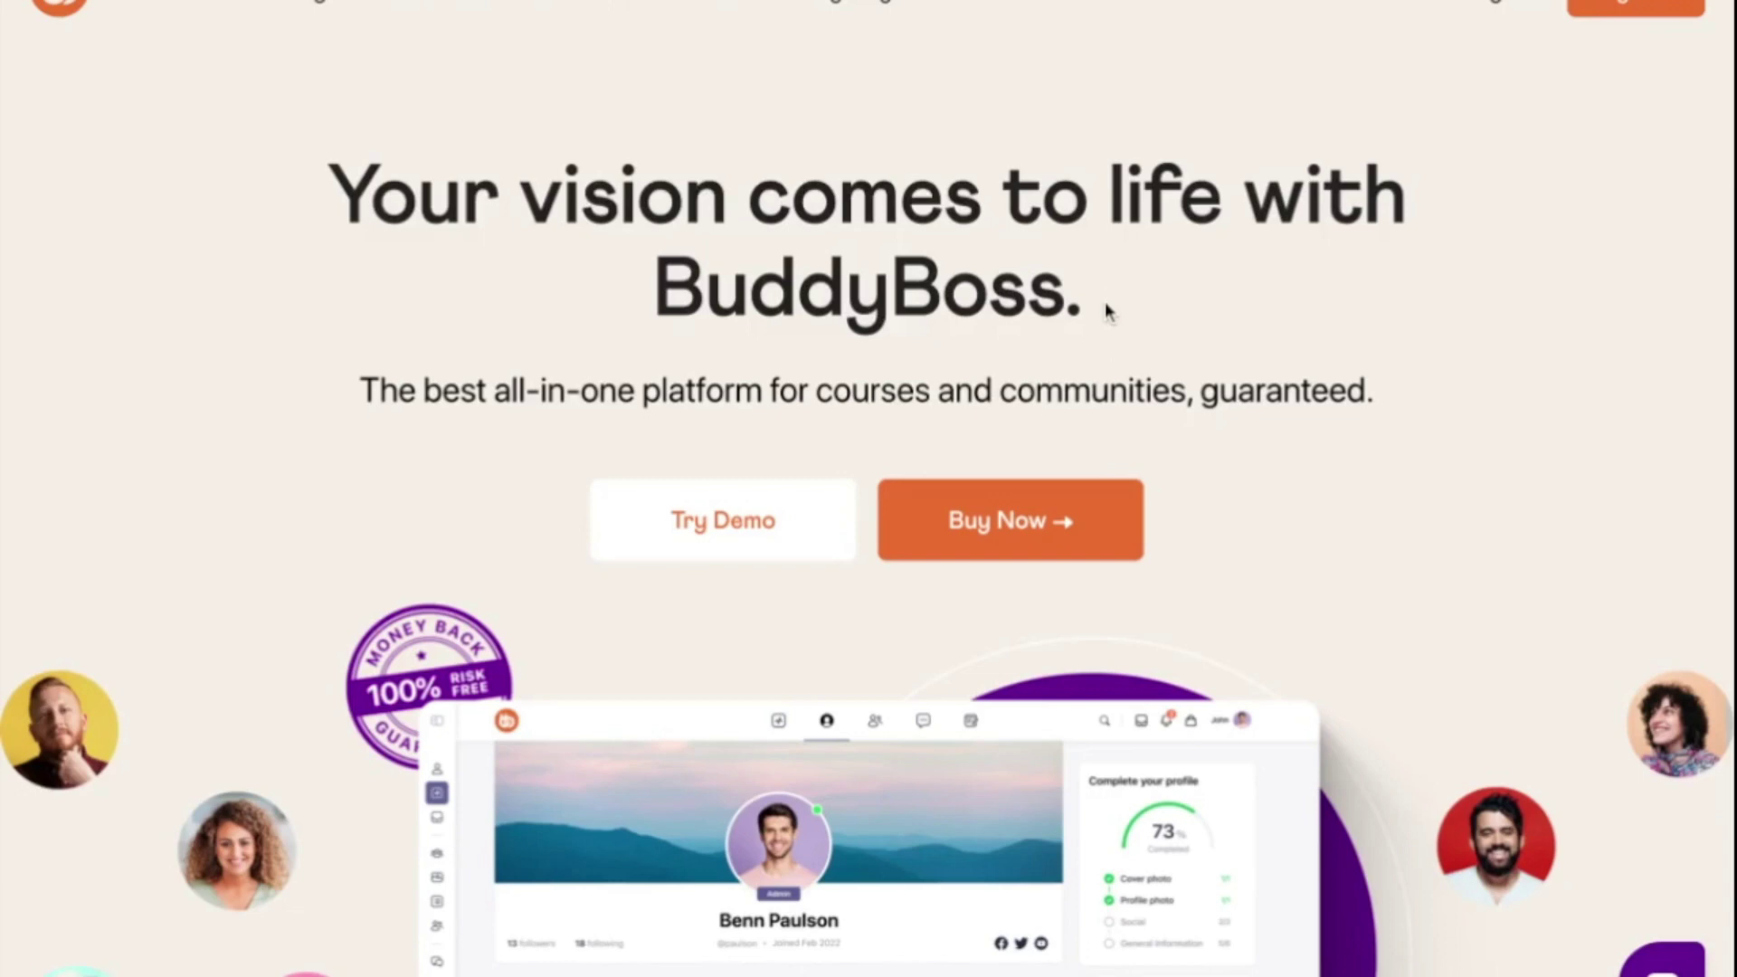
- Highlight 'BuddyBoss' in the hero headline, then scroll down to 'All features available on All Plans'
drag(1105, 301, 649, 292)
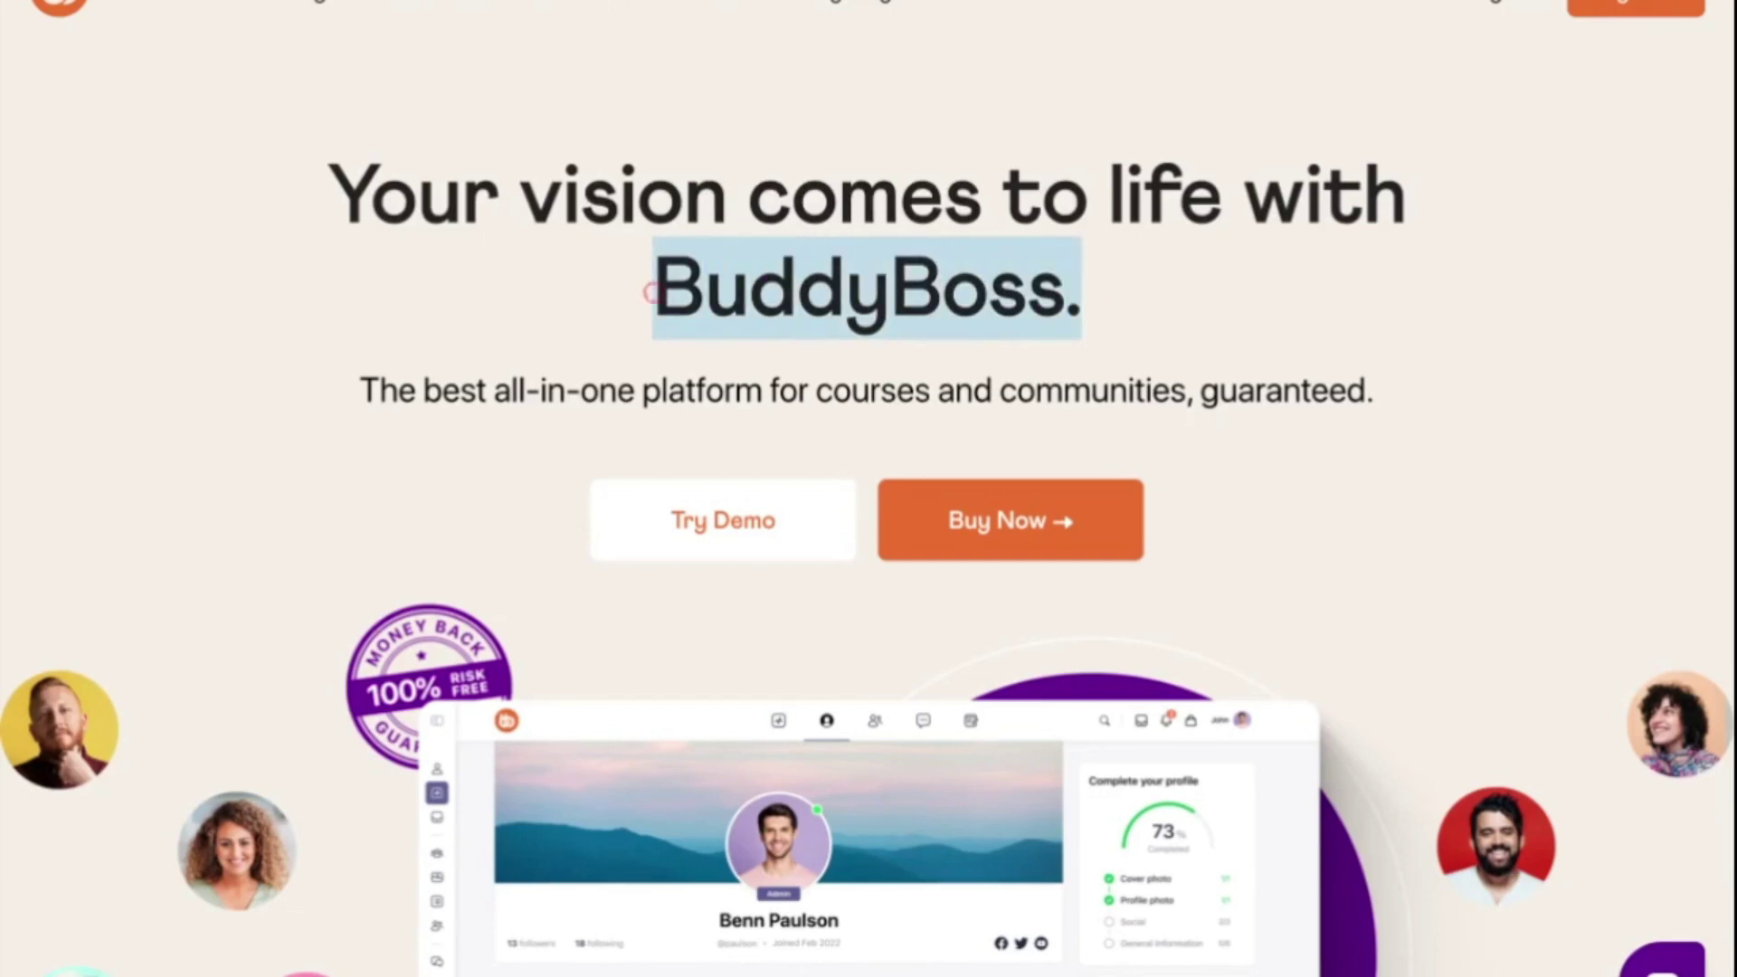
click(1153, 313)
scroll(1153, 313, down, 6)
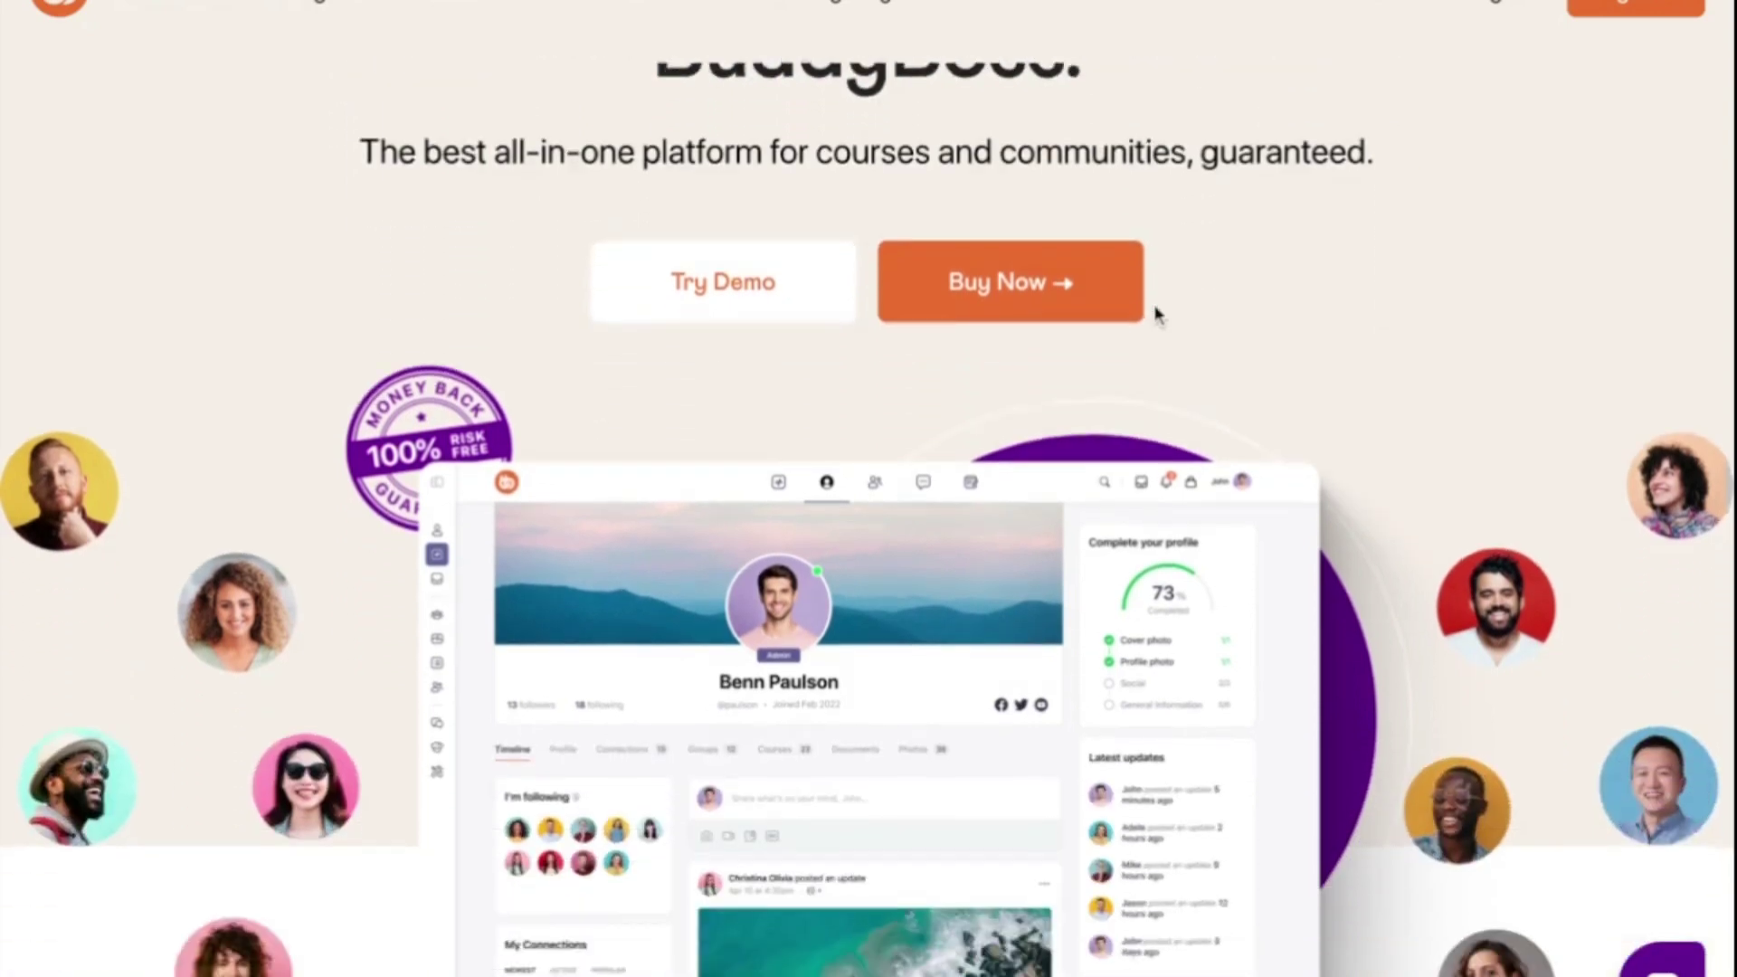
scroll(1242, 465, down, 4)
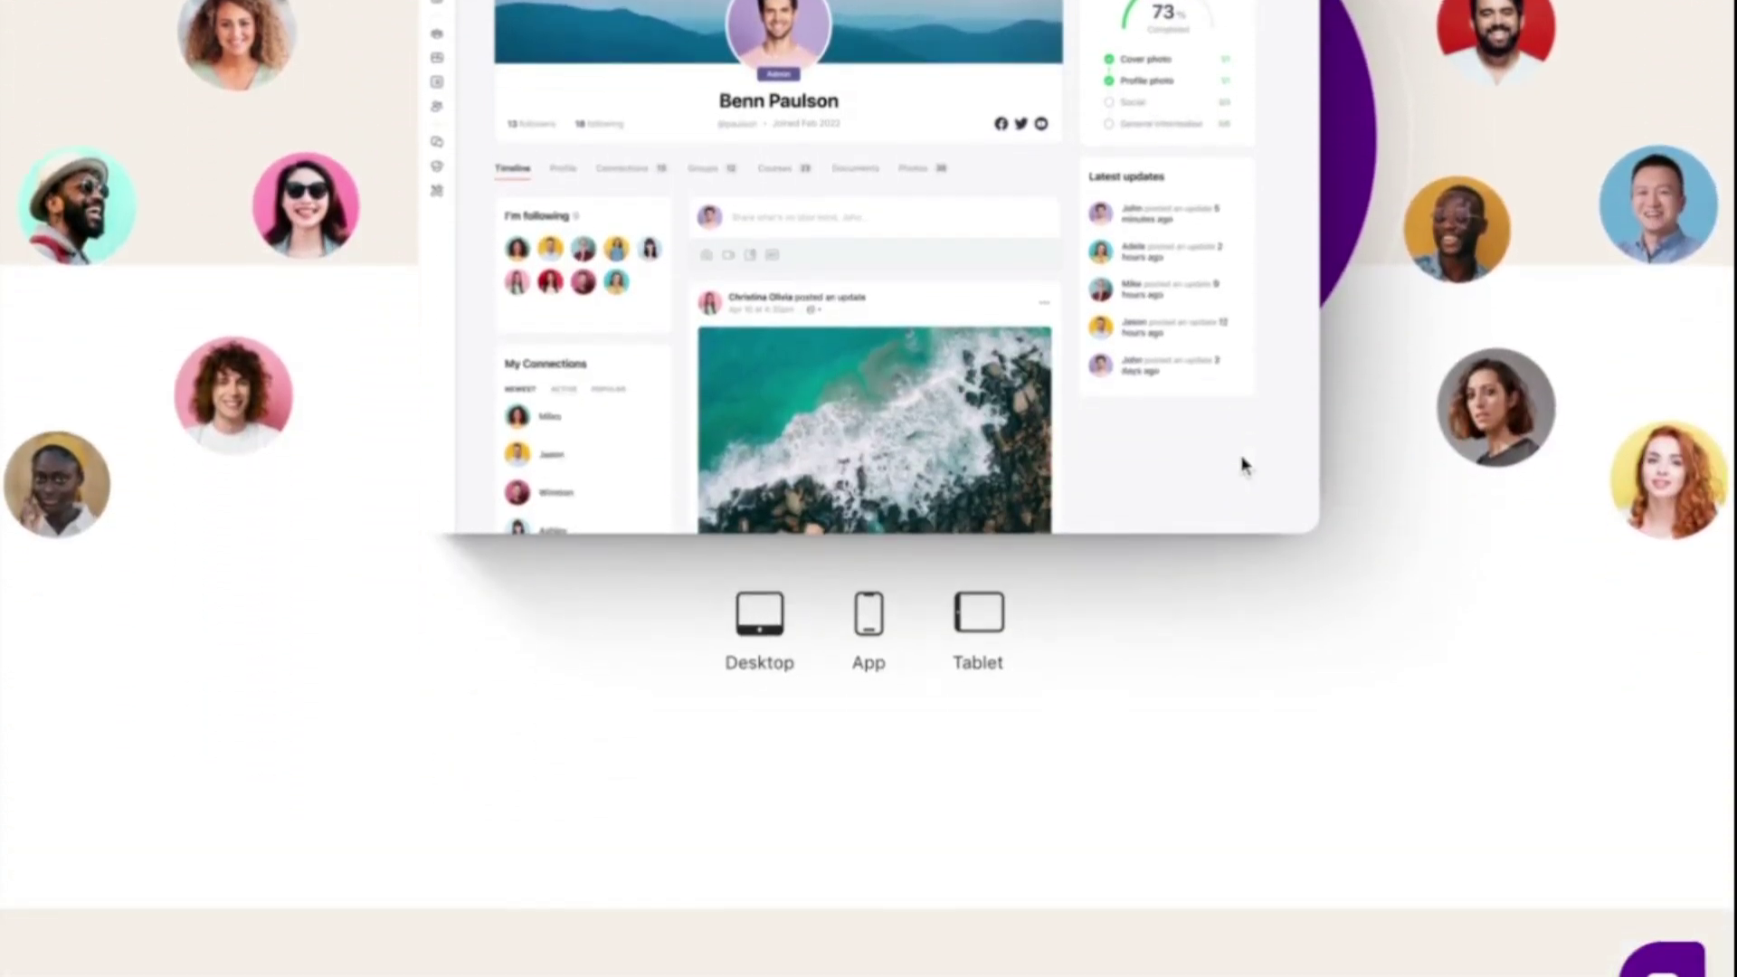
scroll(1288, 712, down, 4)
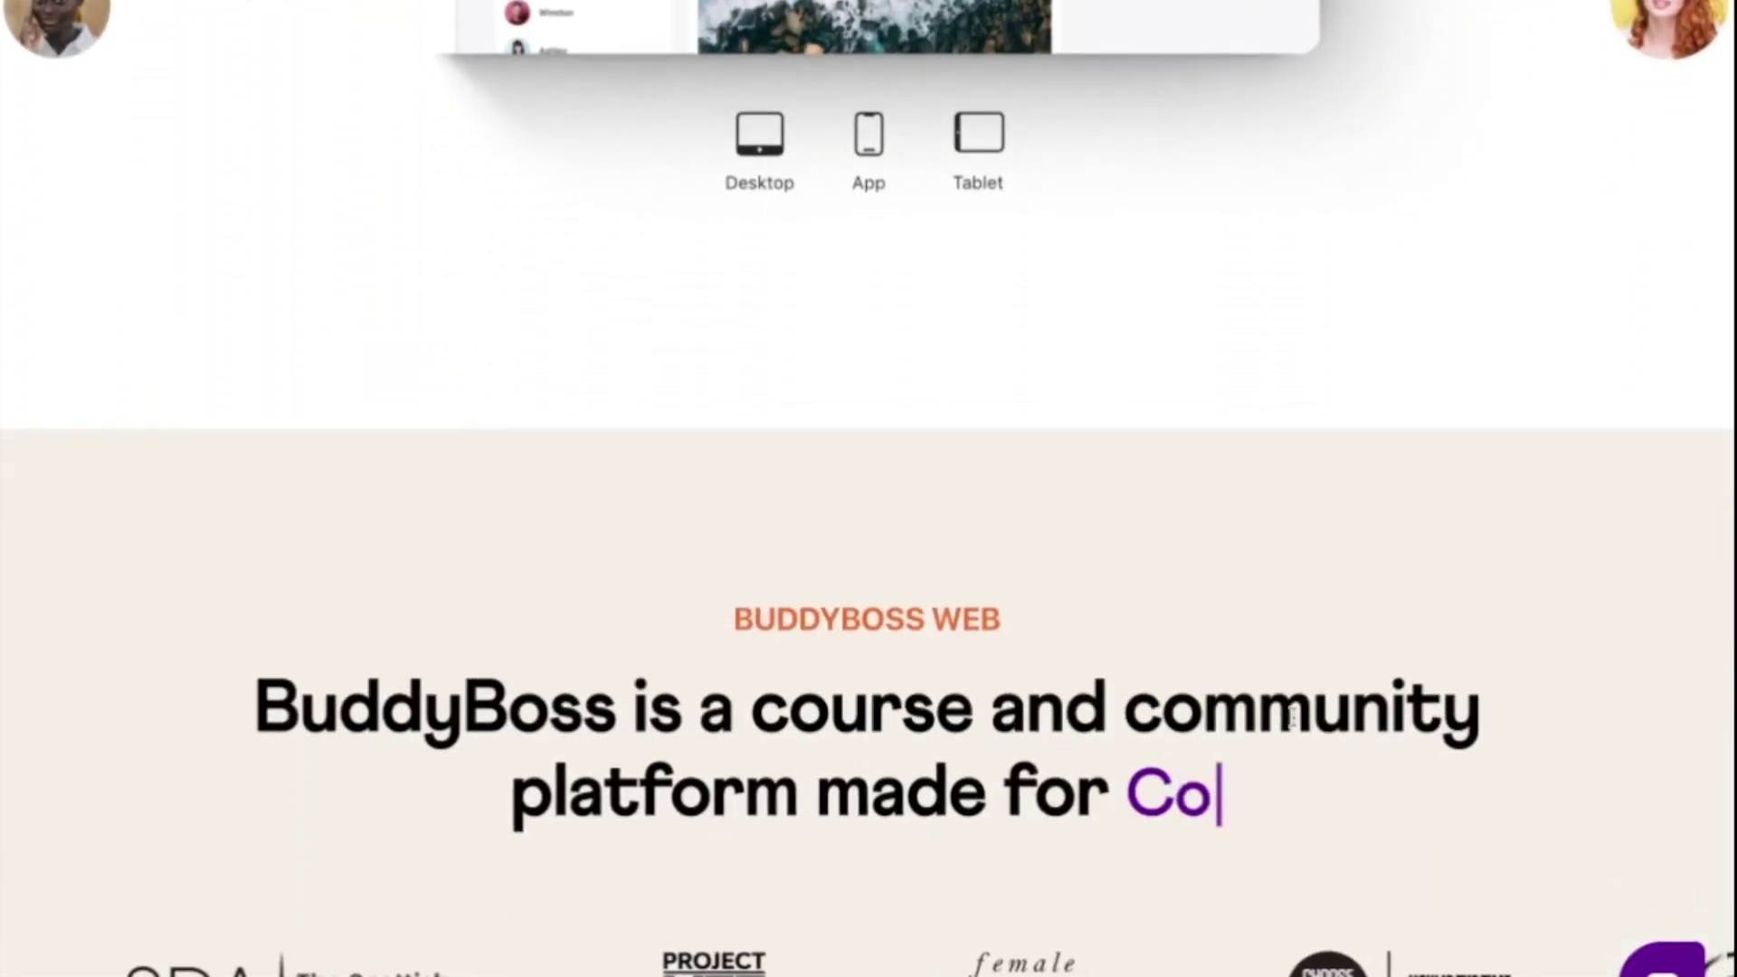
scroll(1348, 860, down, 4)
scroll(1345, 892, down, 10)
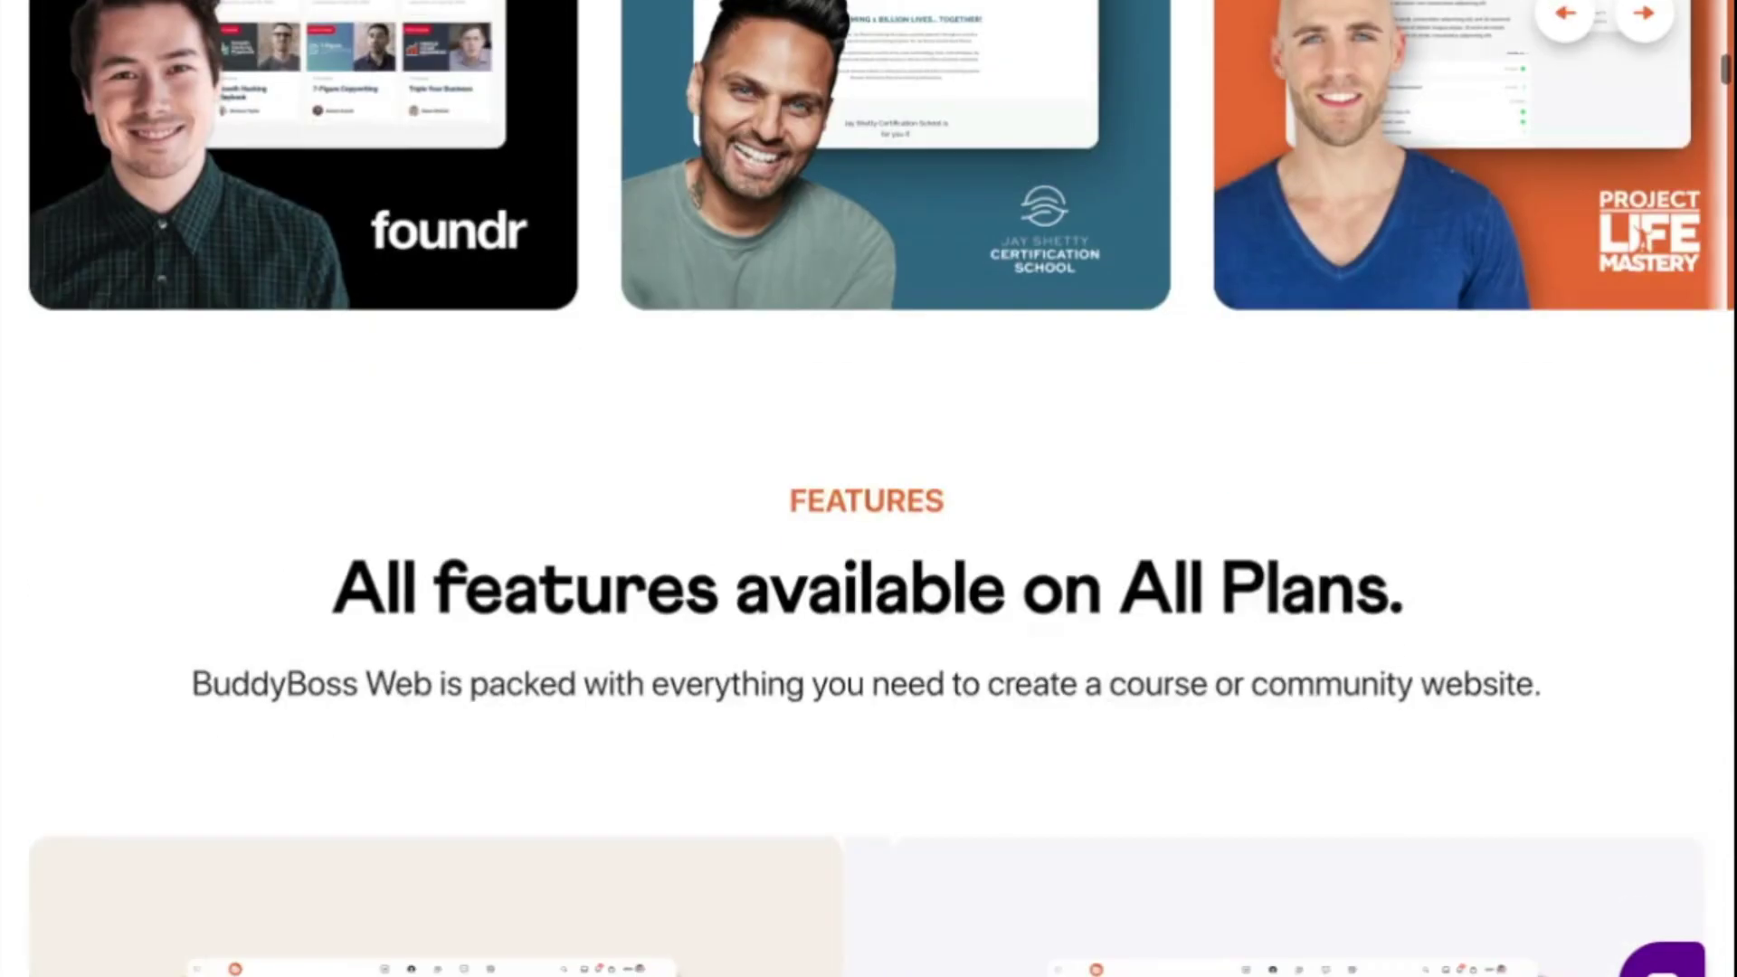
scroll(868, 489, down, 3)
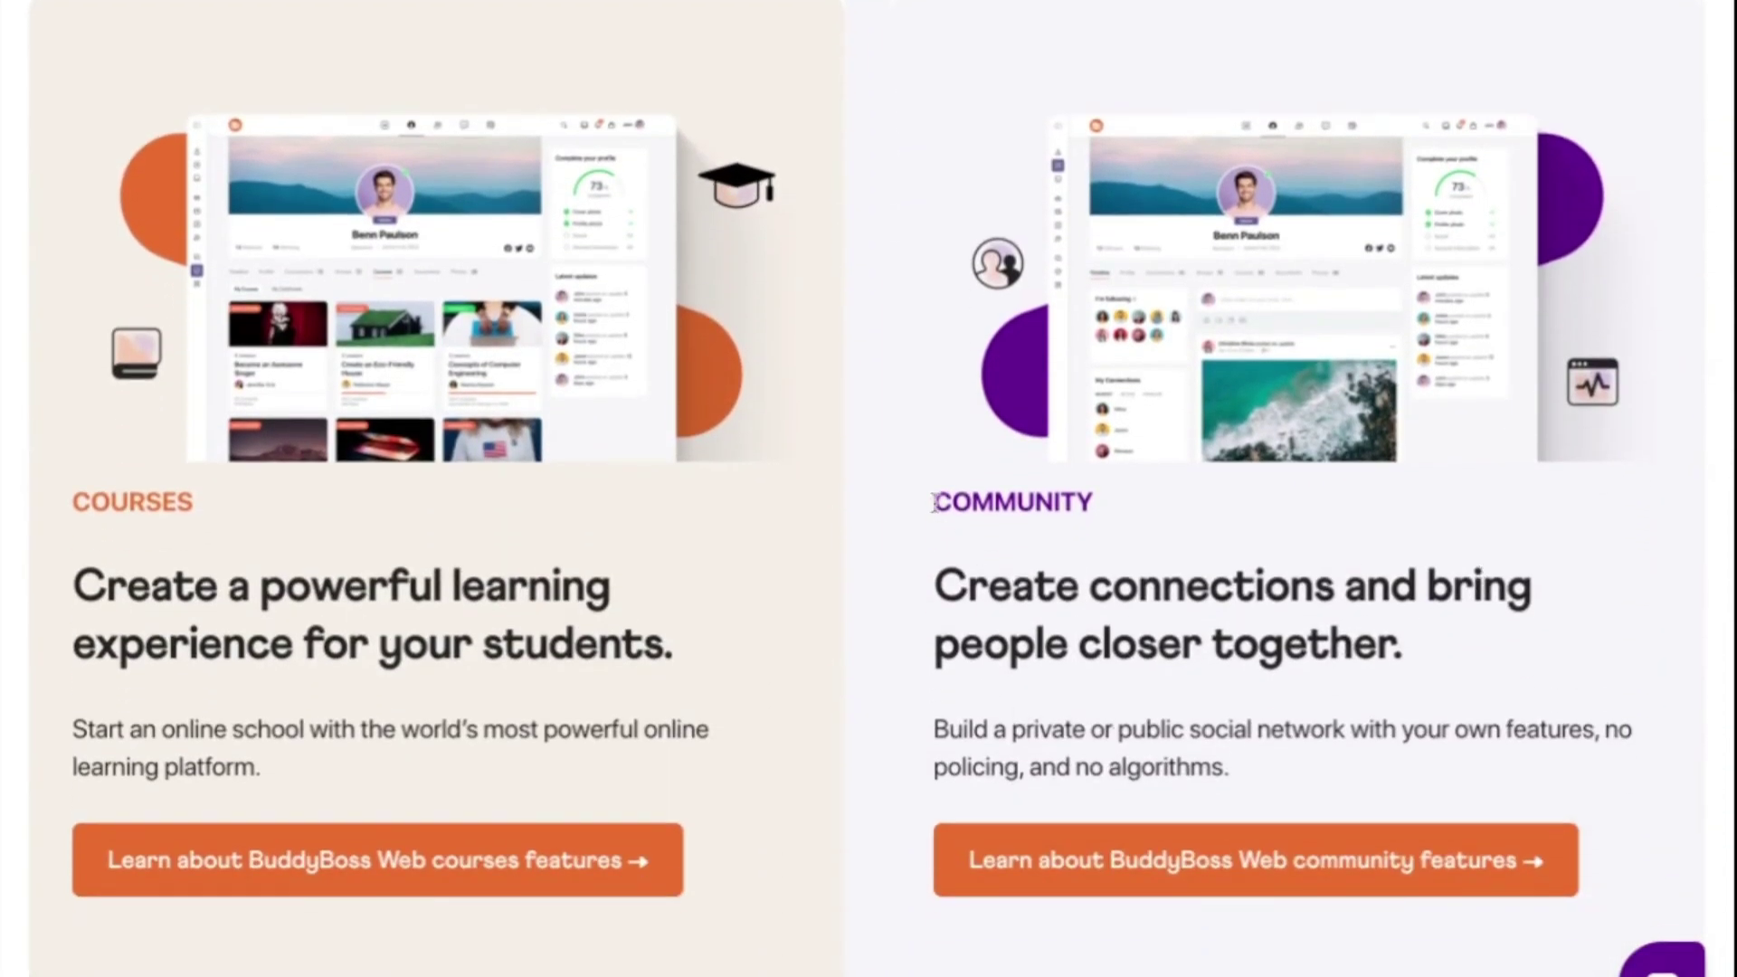
- Review the Courses and Community cards, then view the theme's Colors and Logo settings
click(1067, 674)
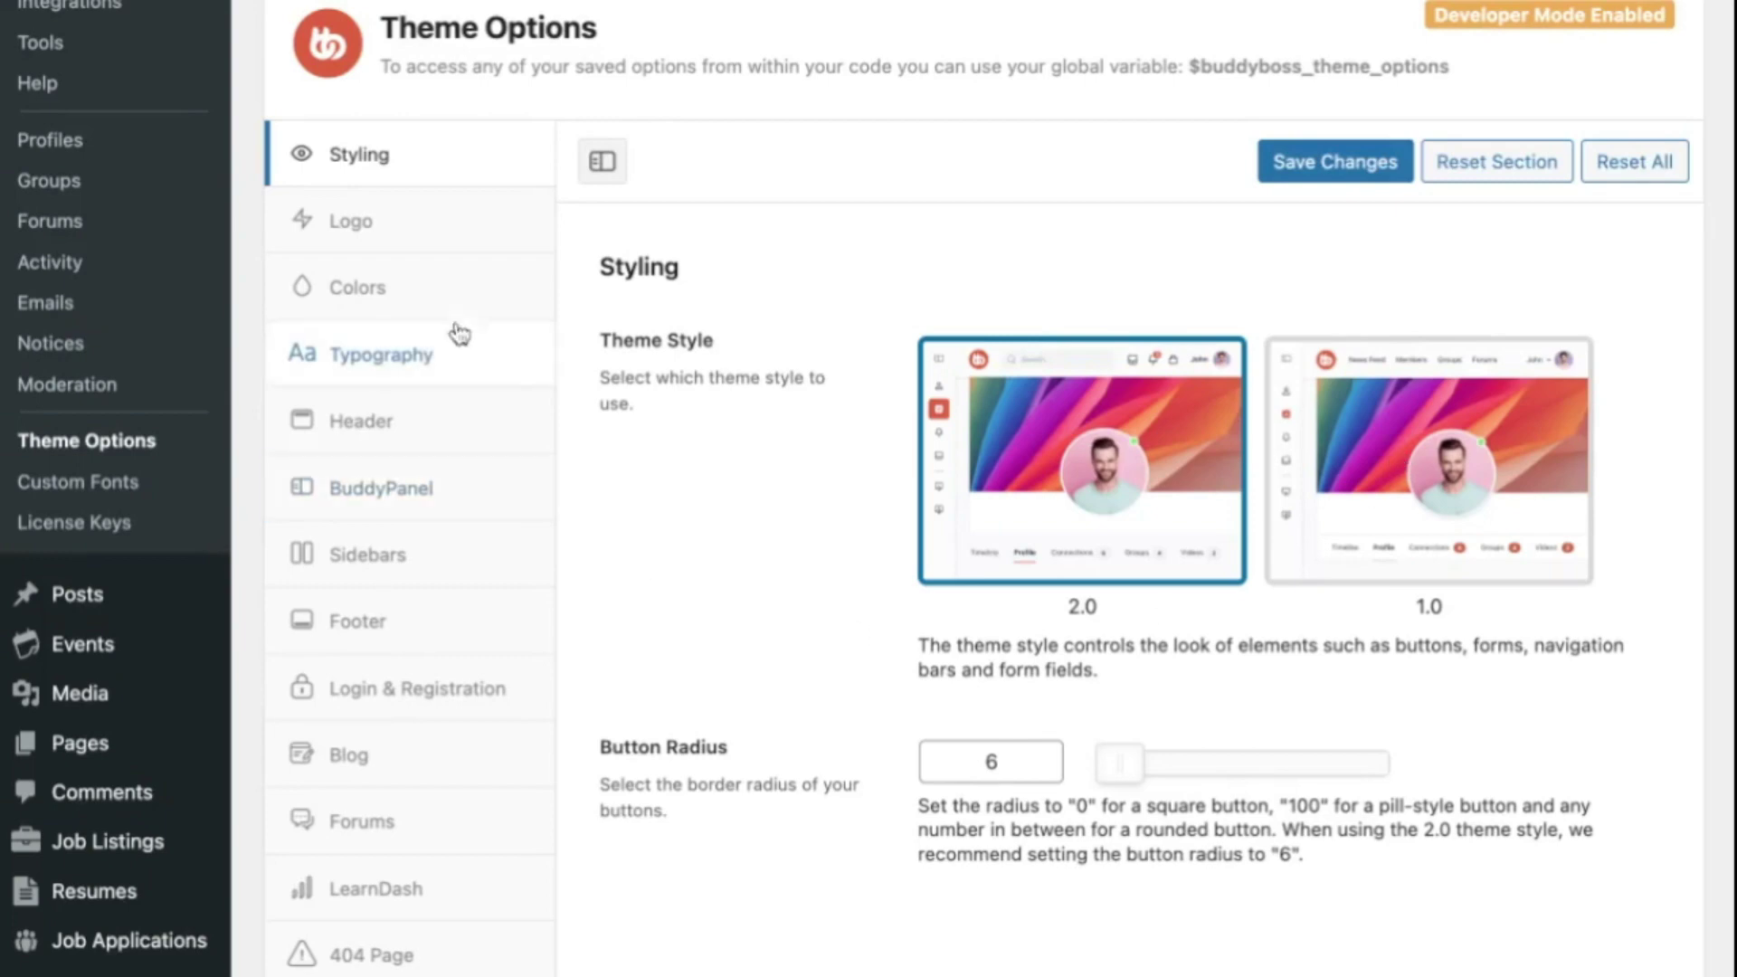
click(422, 284)
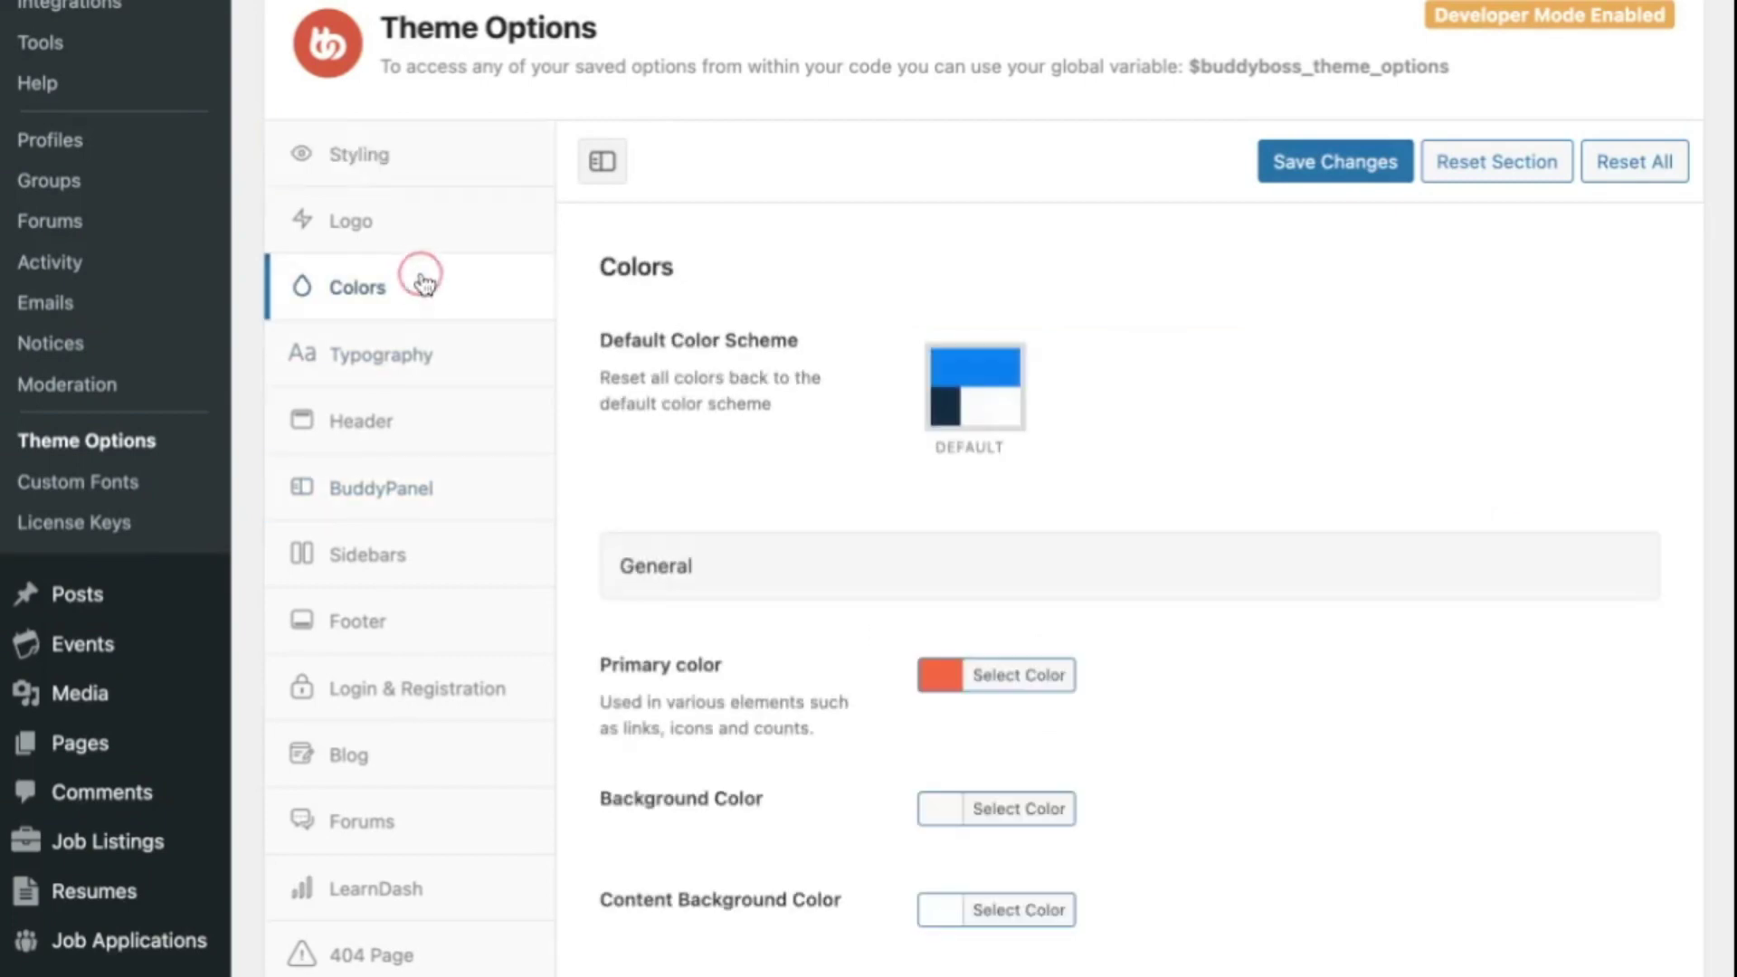
click(409, 222)
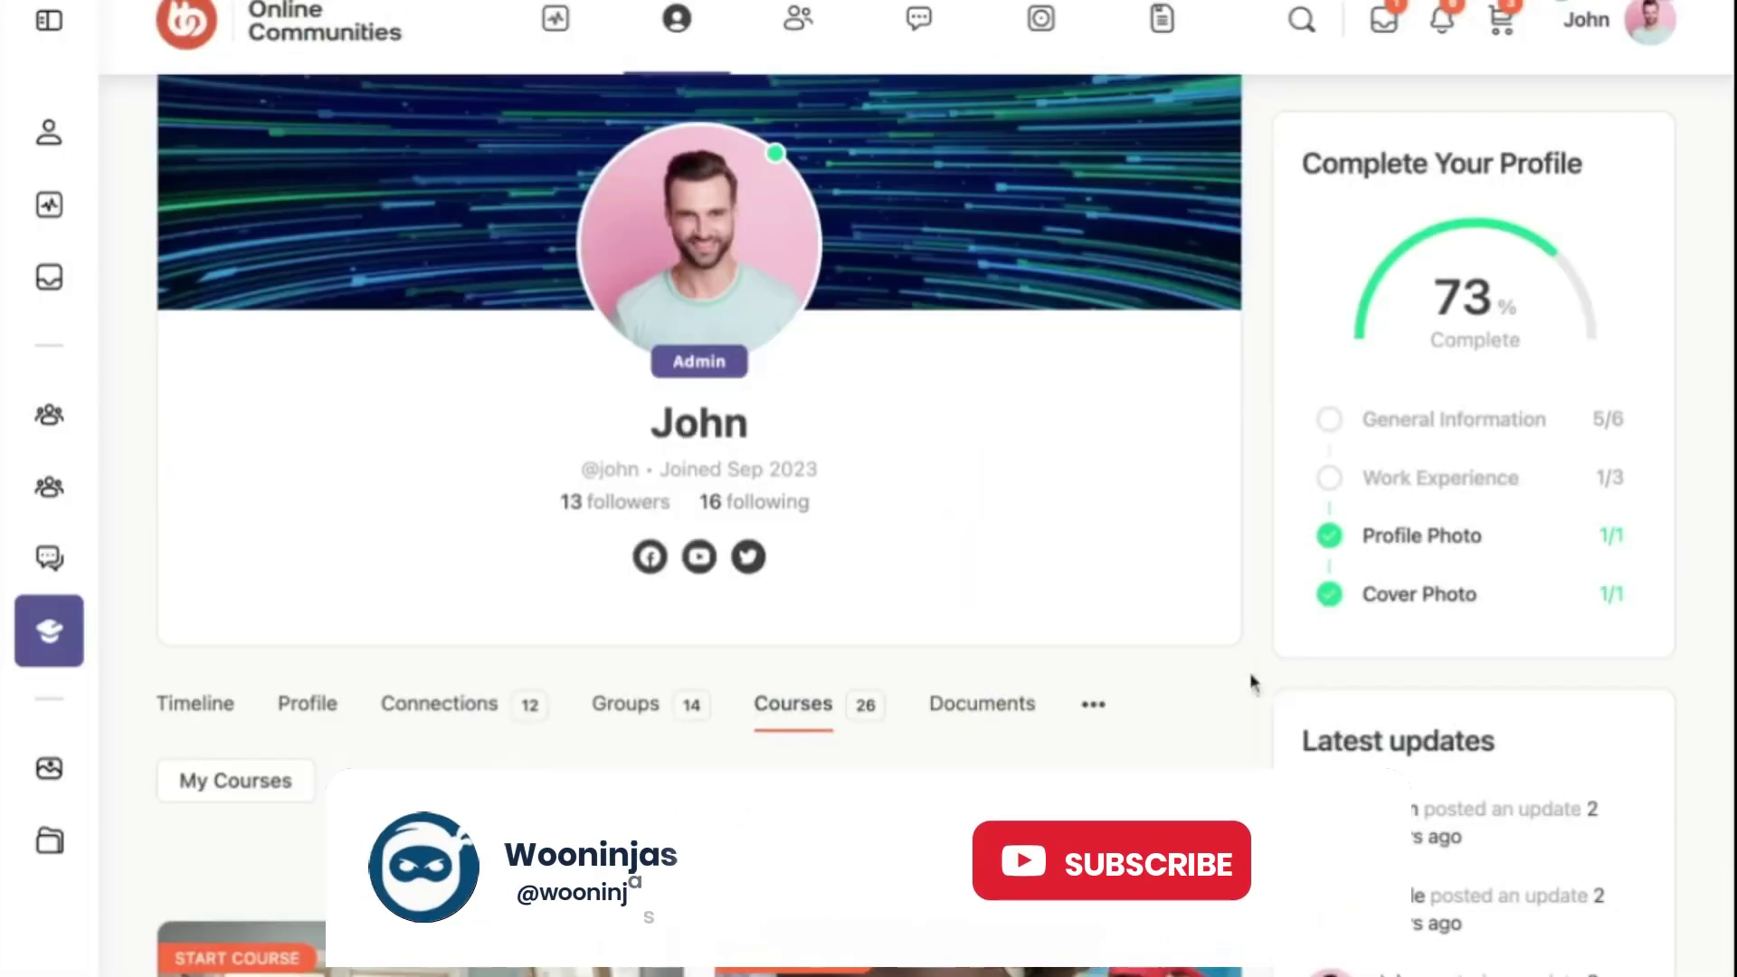
- Scroll through the member's enrolled course cards on the Courses tab
scroll(1232, 664, down, 3)
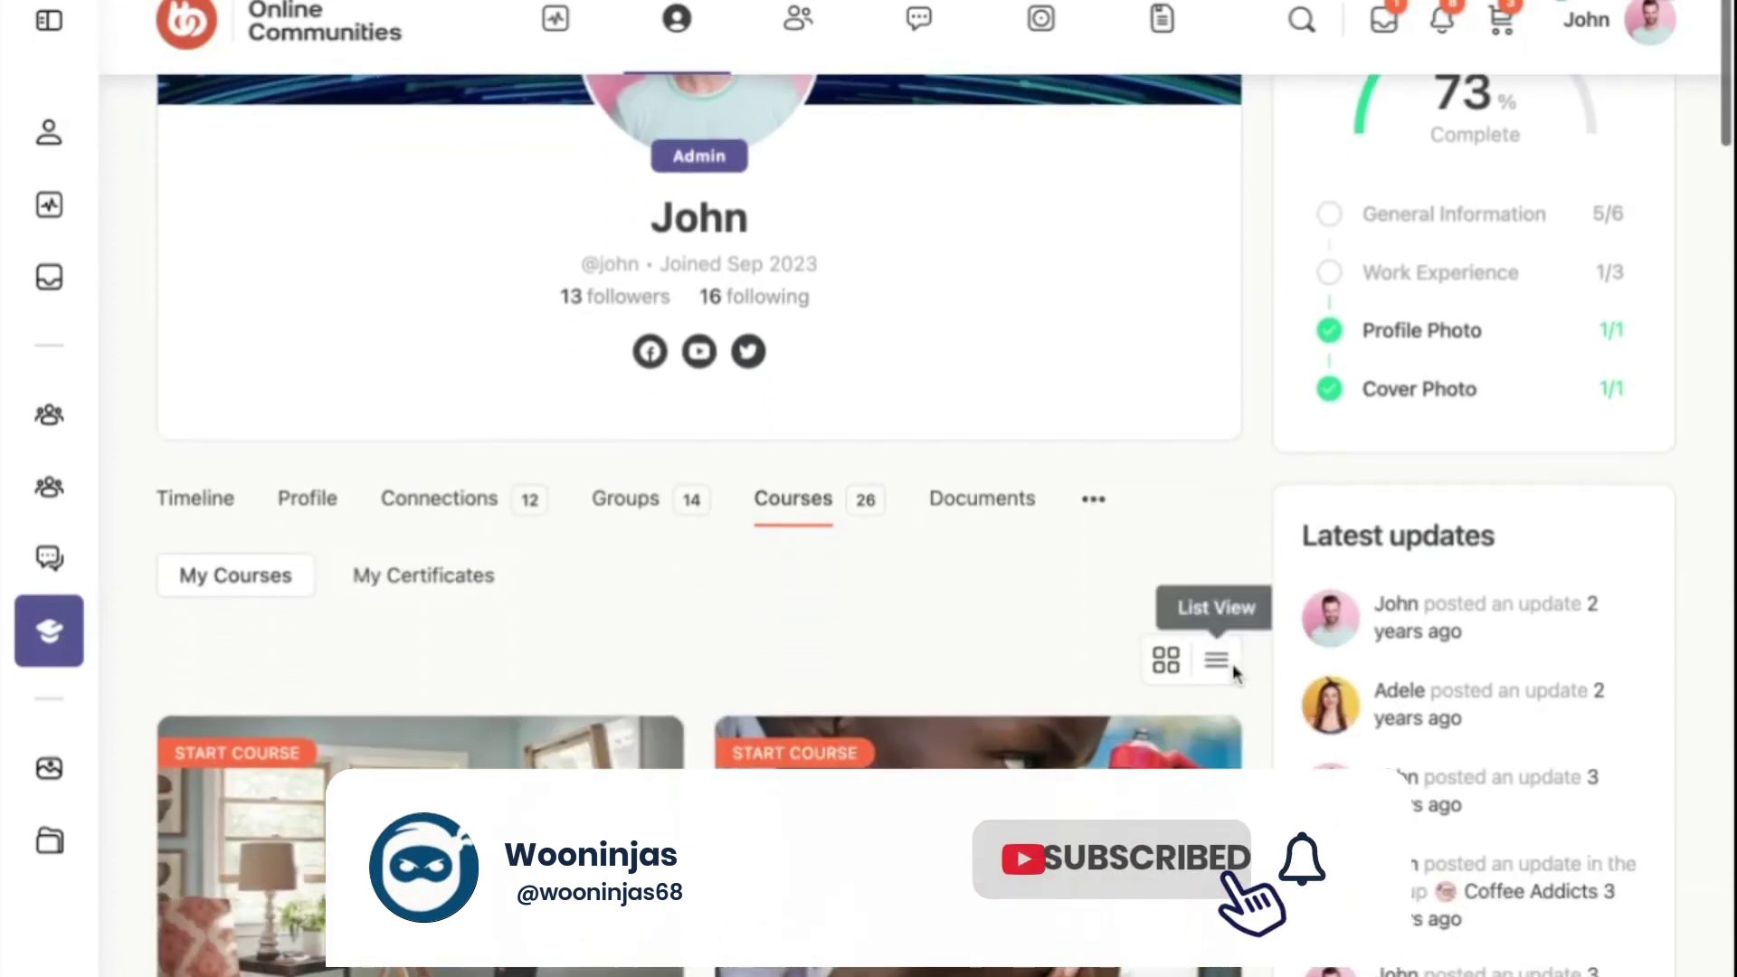
scroll(1232, 664, down, 5)
scroll(1232, 664, down, 4)
scroll(895, 525, down, 3)
scroll(896, 525, down, 3)
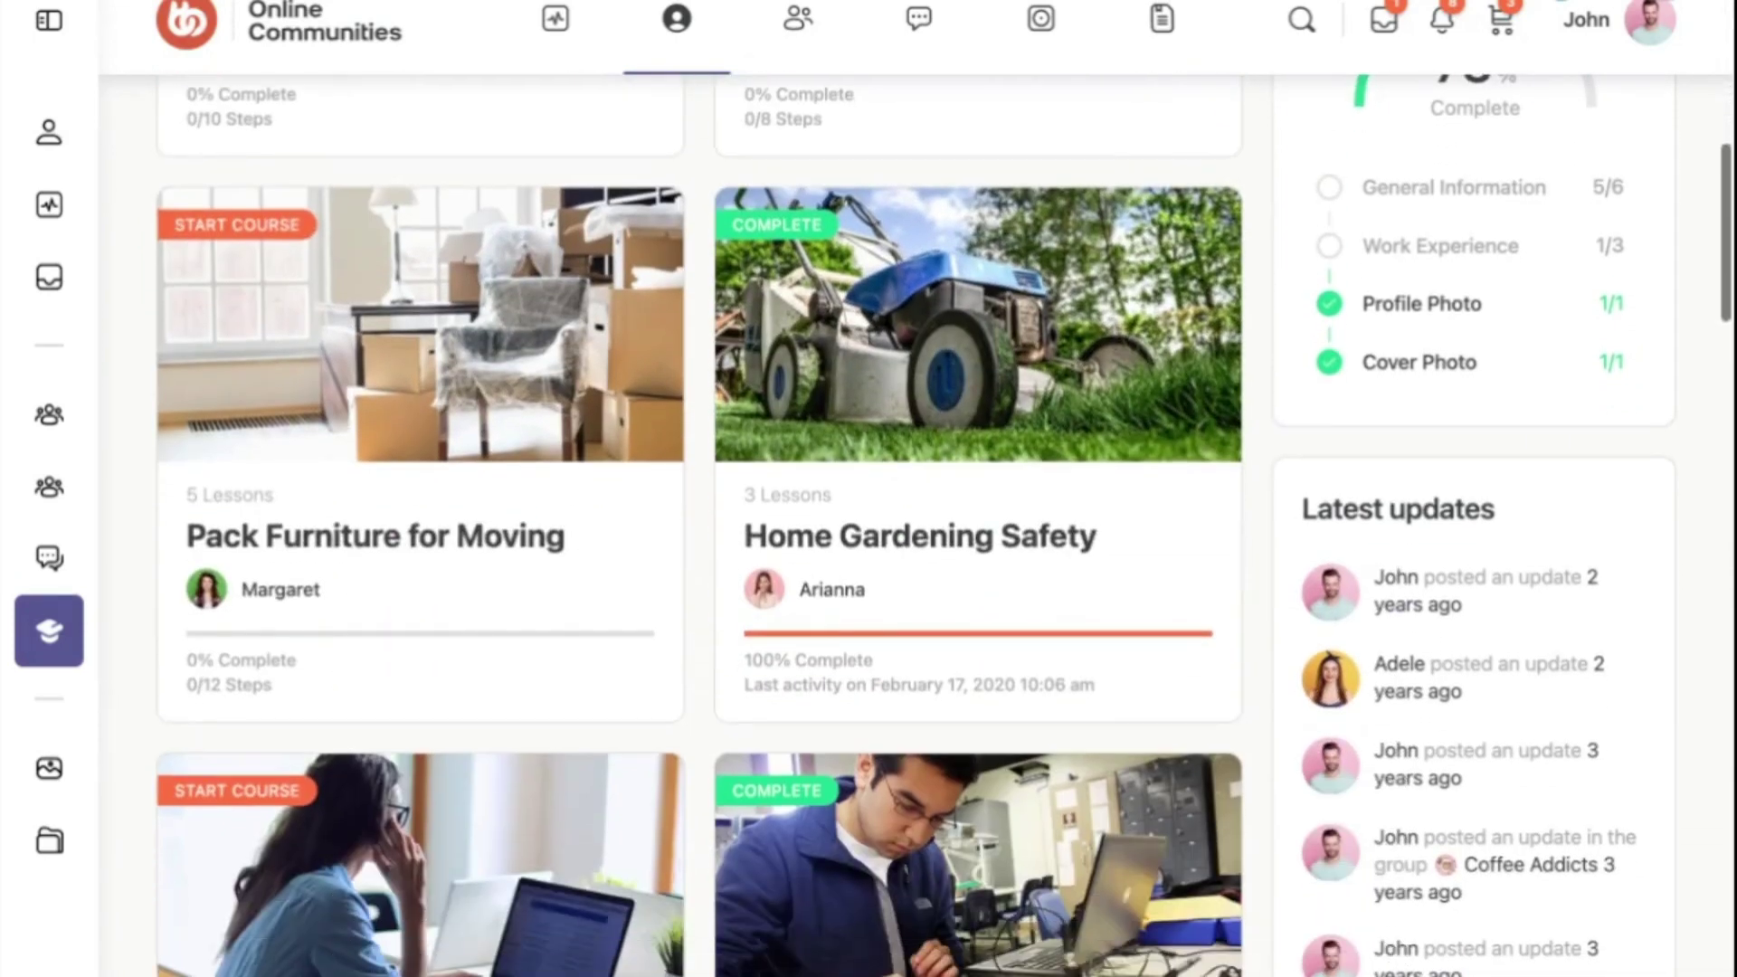
scroll(895, 525, down, 3)
scroll(895, 525, down, 3)
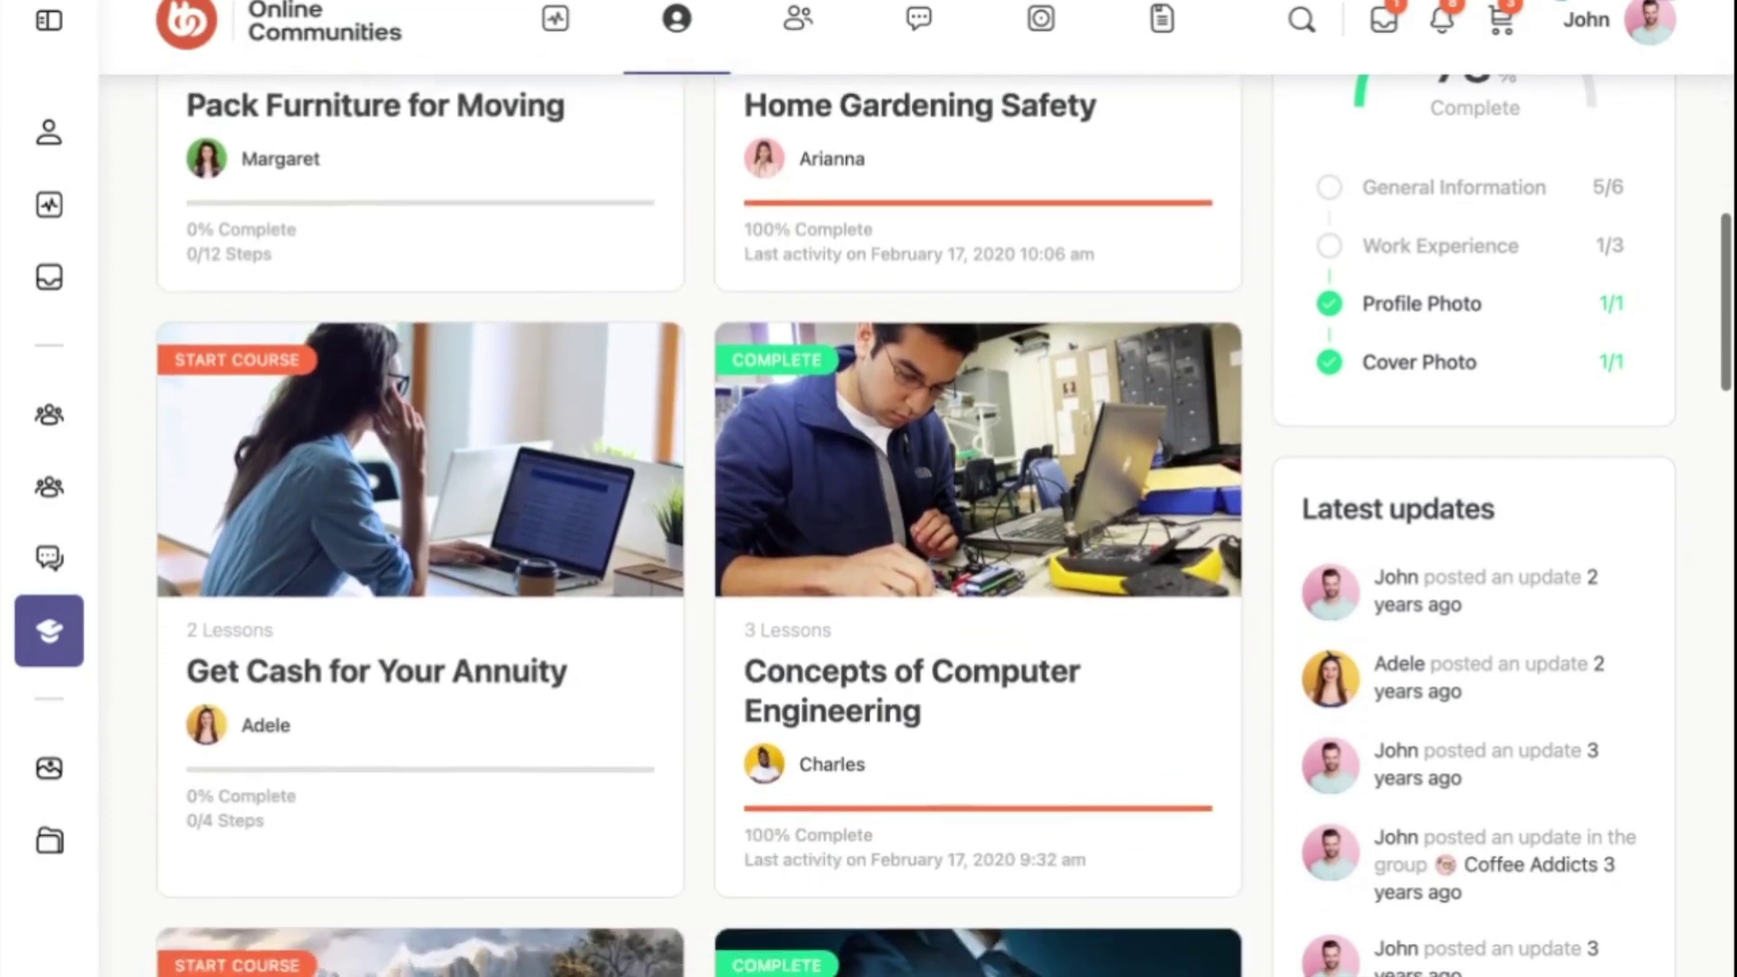
scroll(896, 525, down, 1)
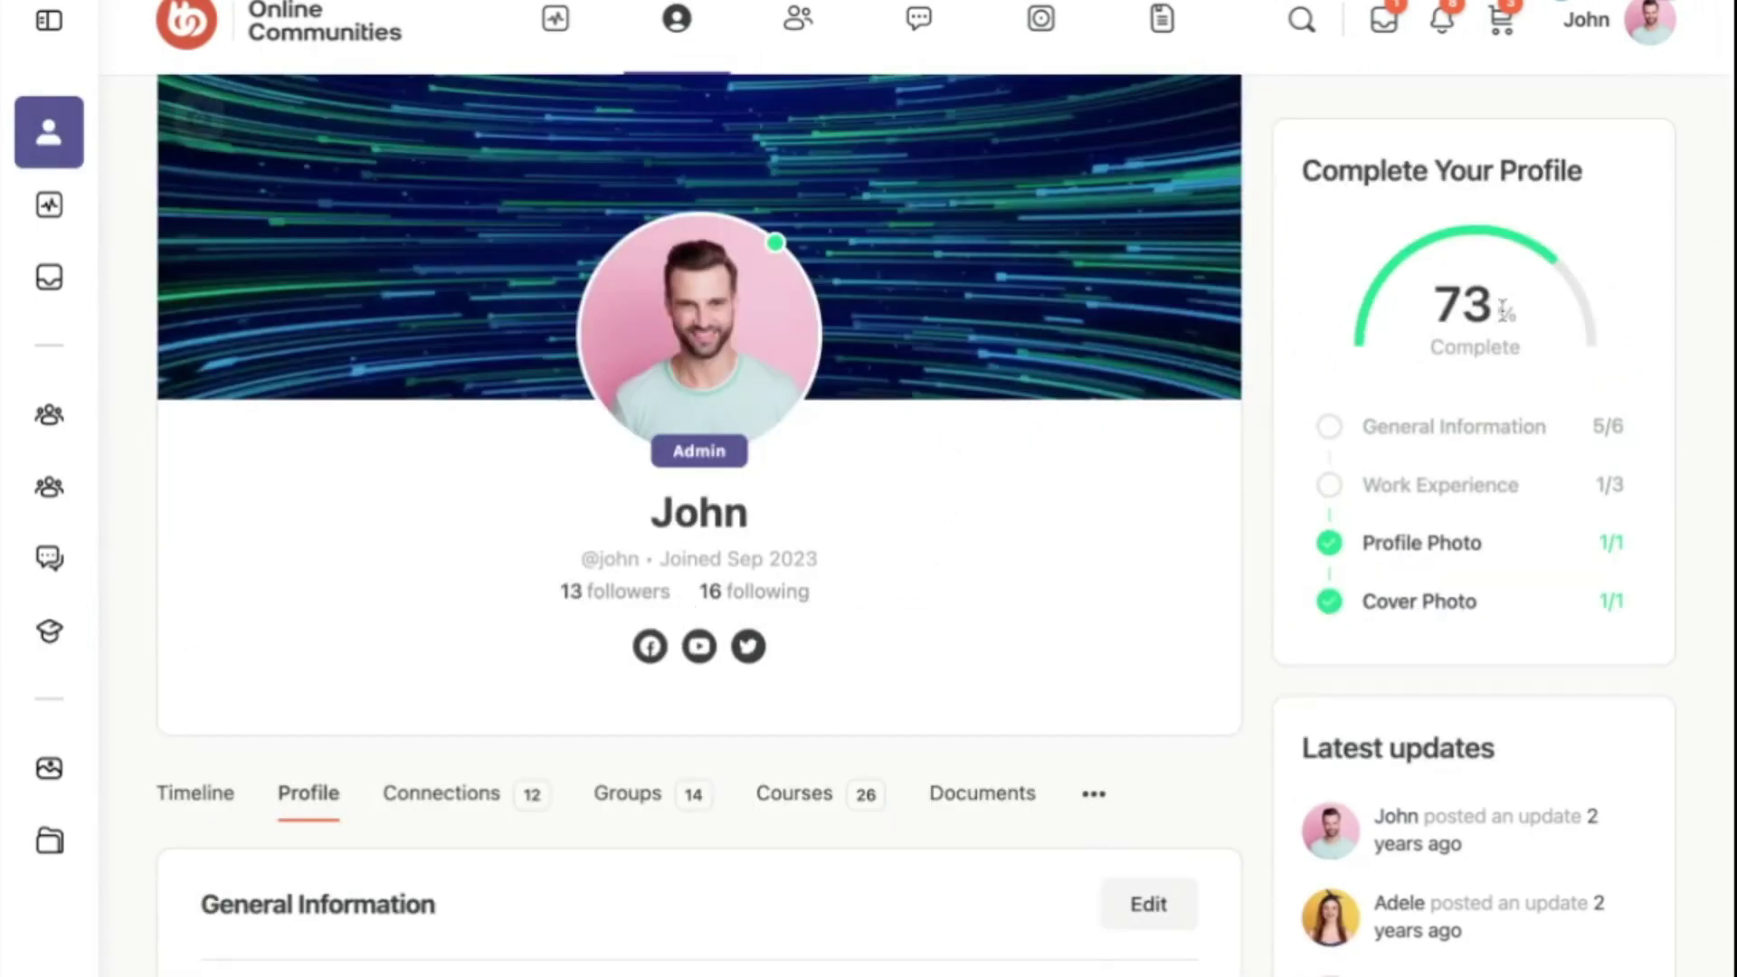
- Scroll through the Profile tab's General Information, Work Experience and Biography sections
scroll(1137, 692, down, 5)
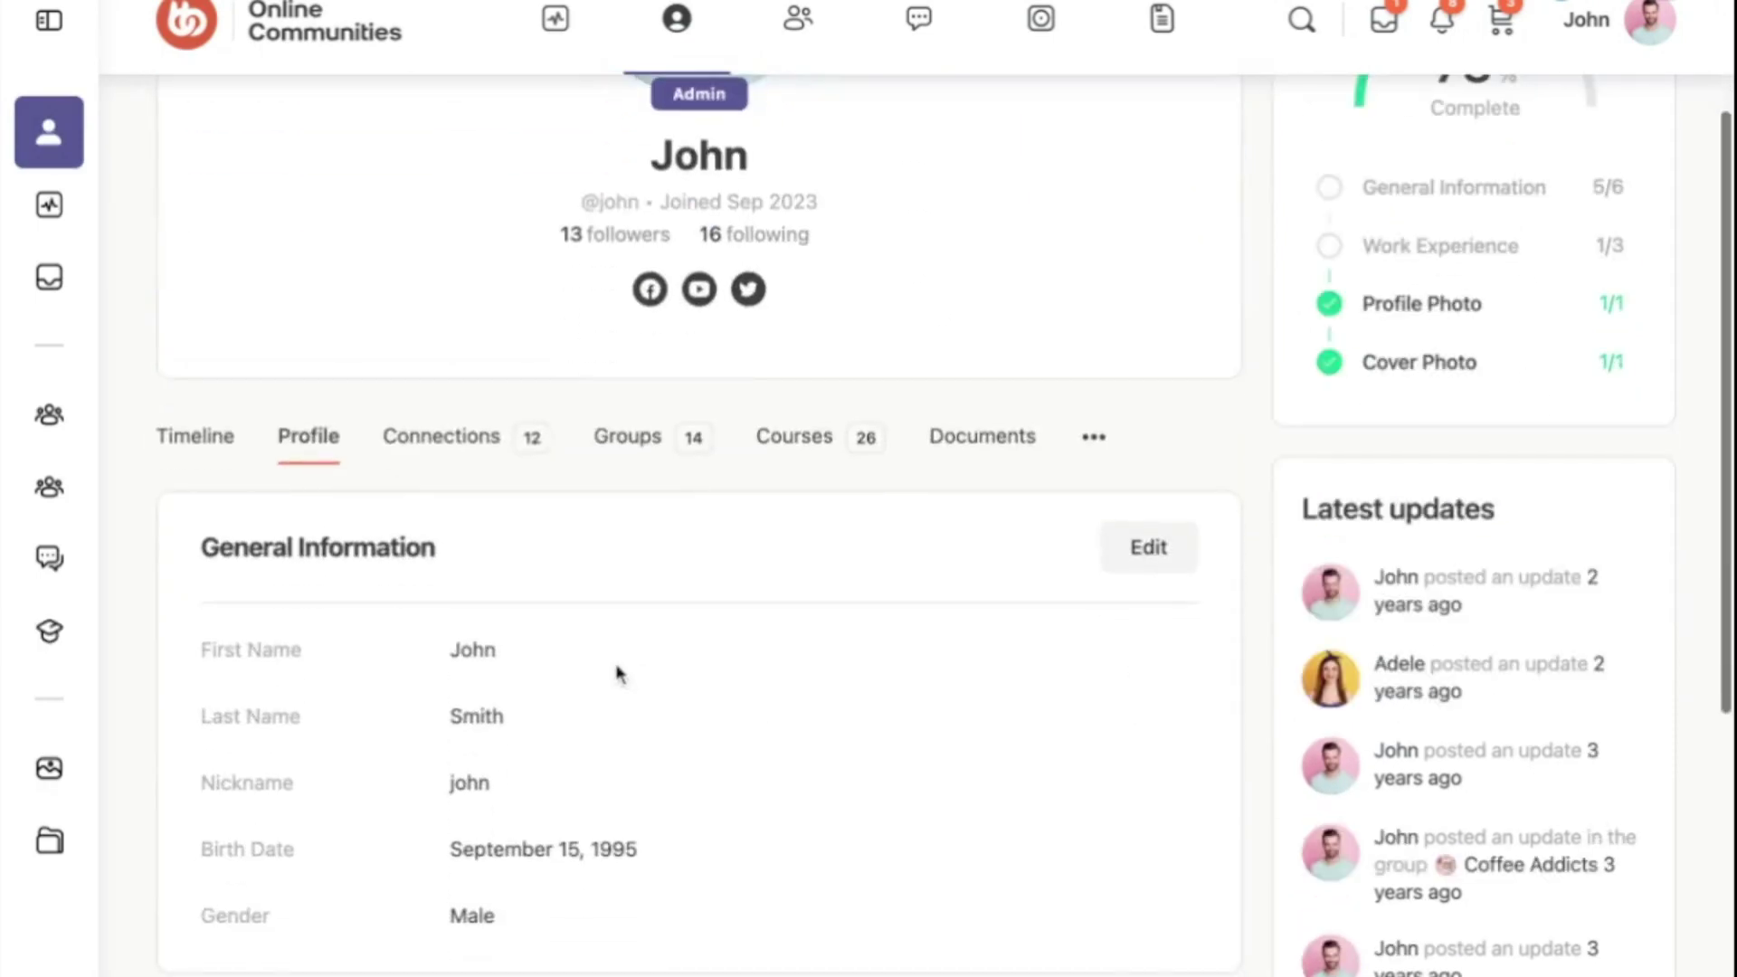
scroll(673, 822, down, 6)
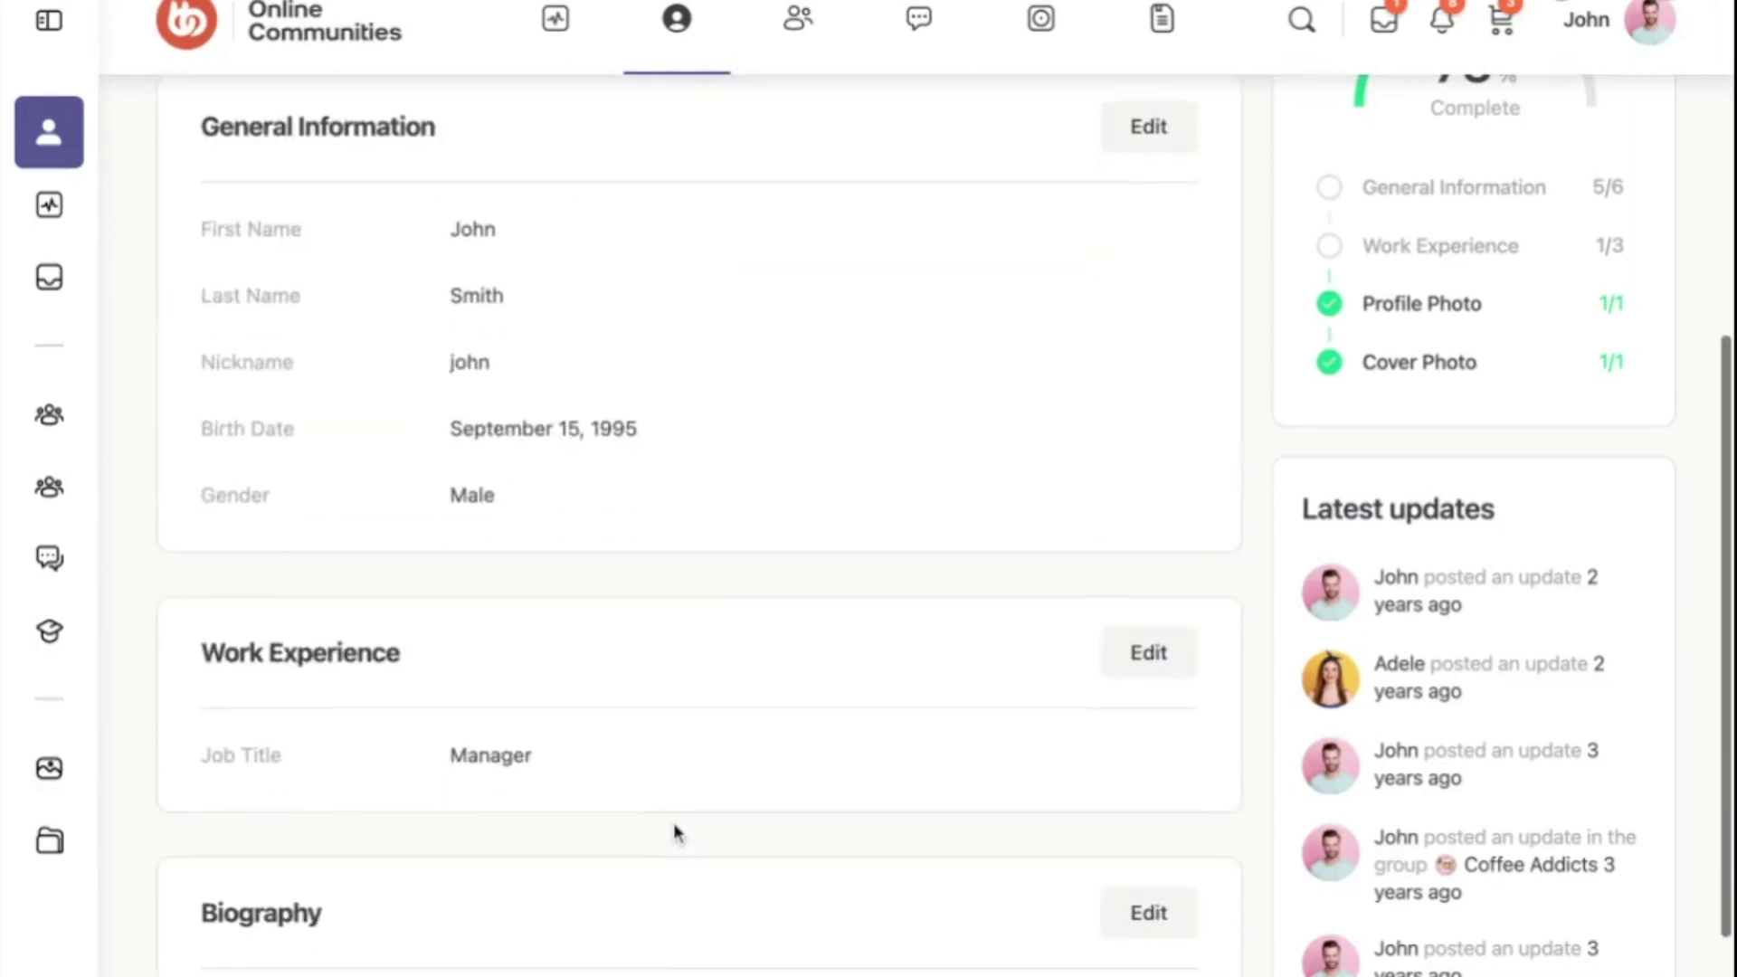
scroll(673, 822, down, 3)
scroll(698, 525, up, 7)
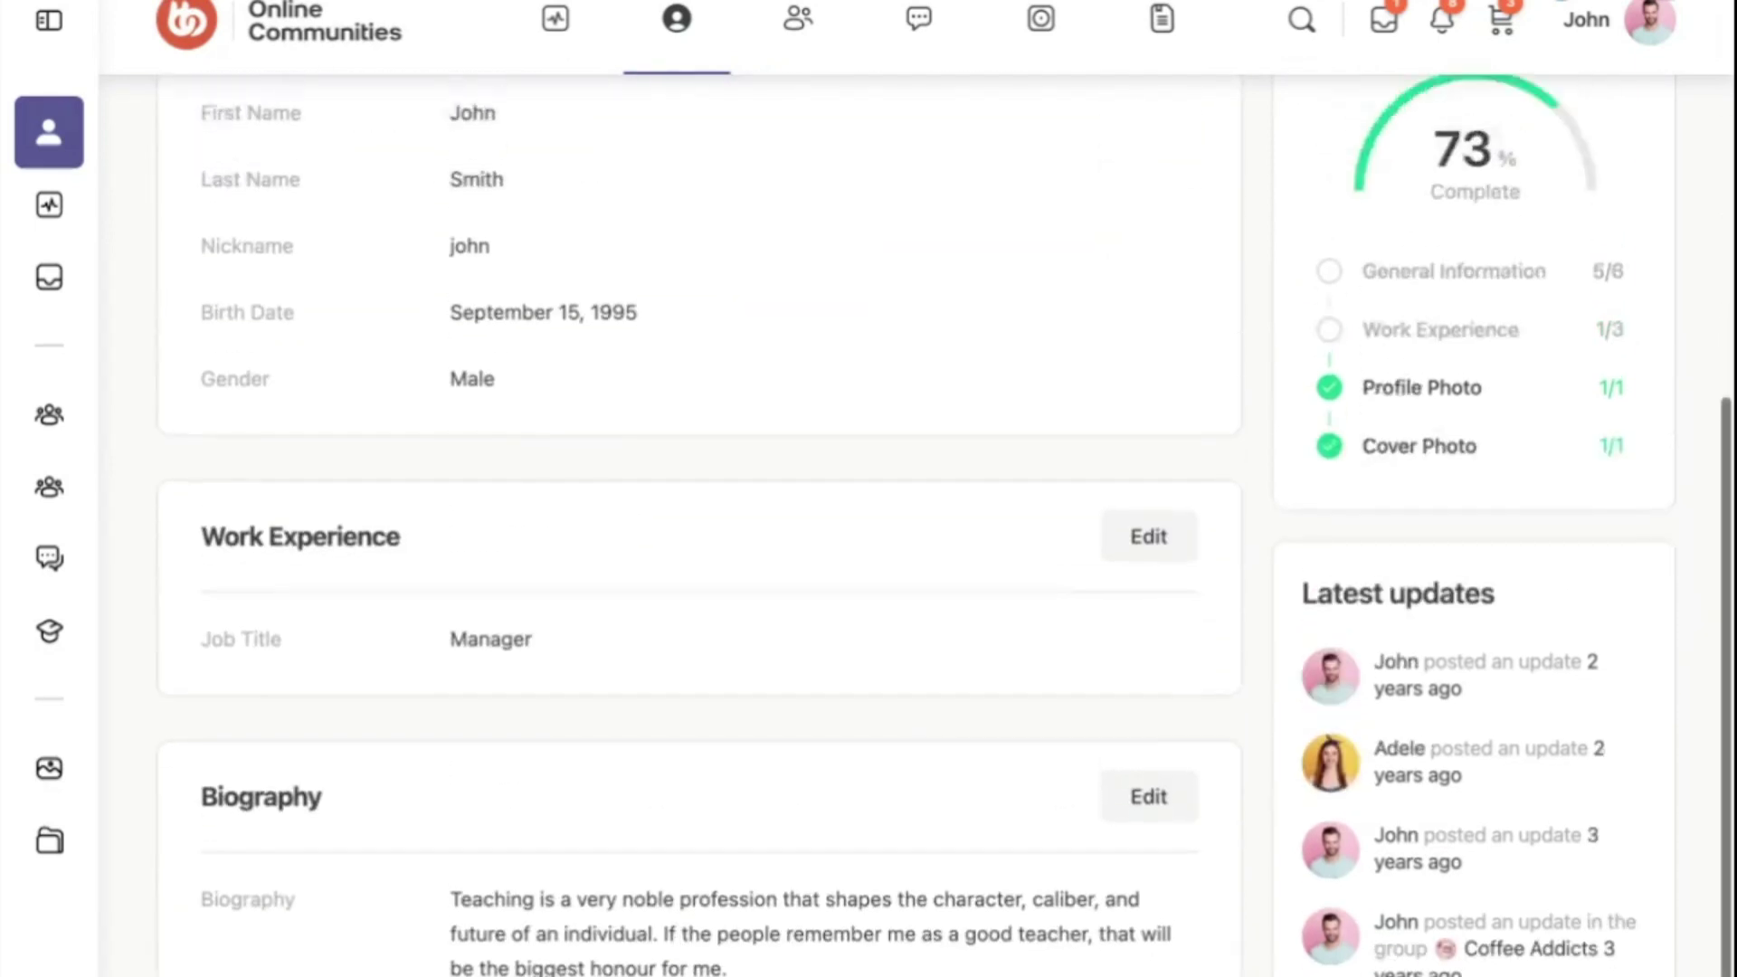
scroll(547, 764, up, 4)
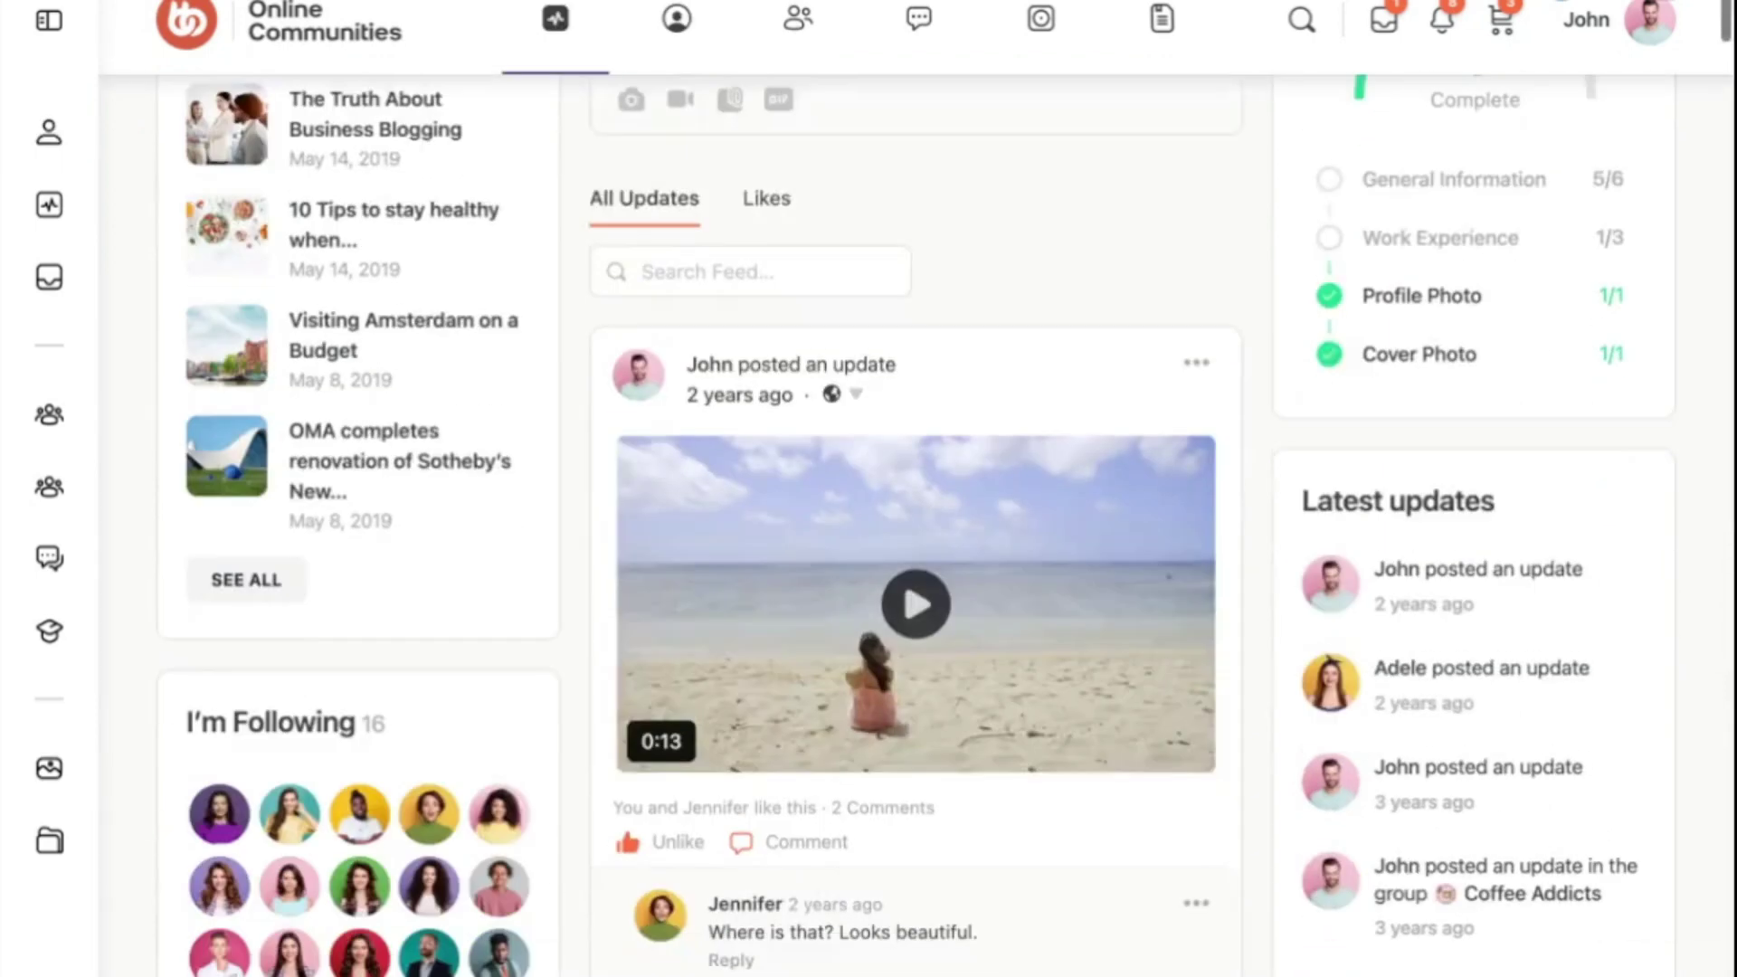
scroll(915, 525, down, 7)
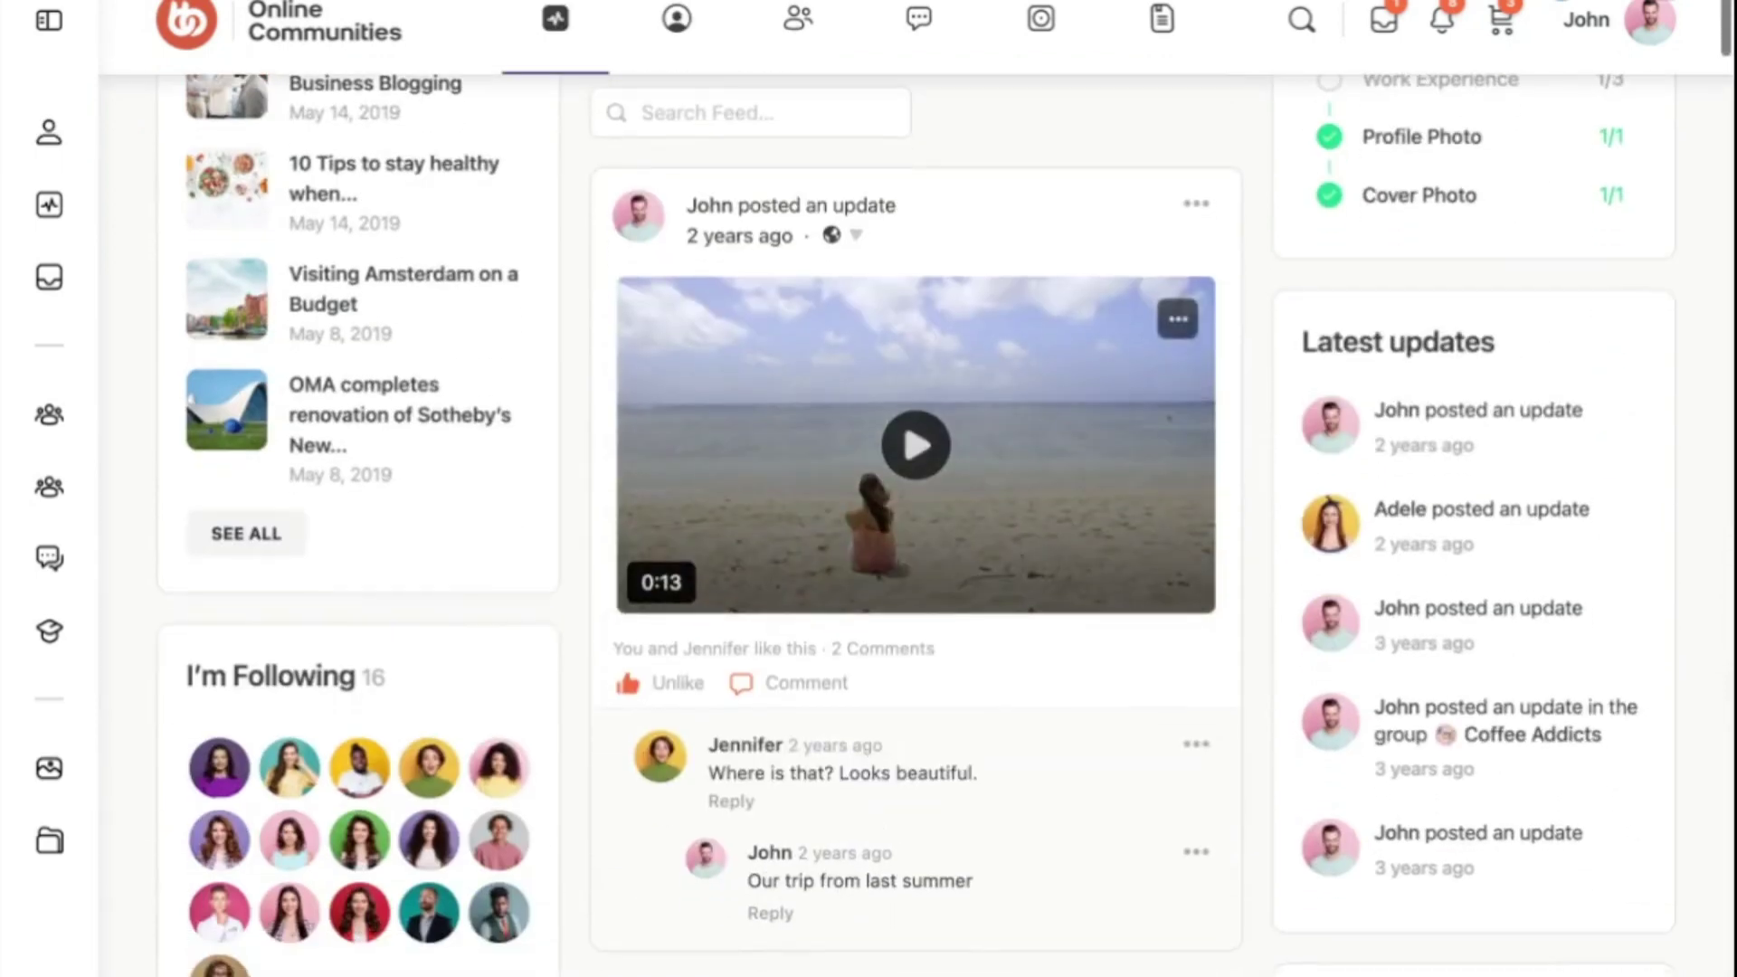
- Like the vacation videos post, browse the Property Rent and Sale discussions, then open My Inbox
scroll(1061, 577, down, 5)
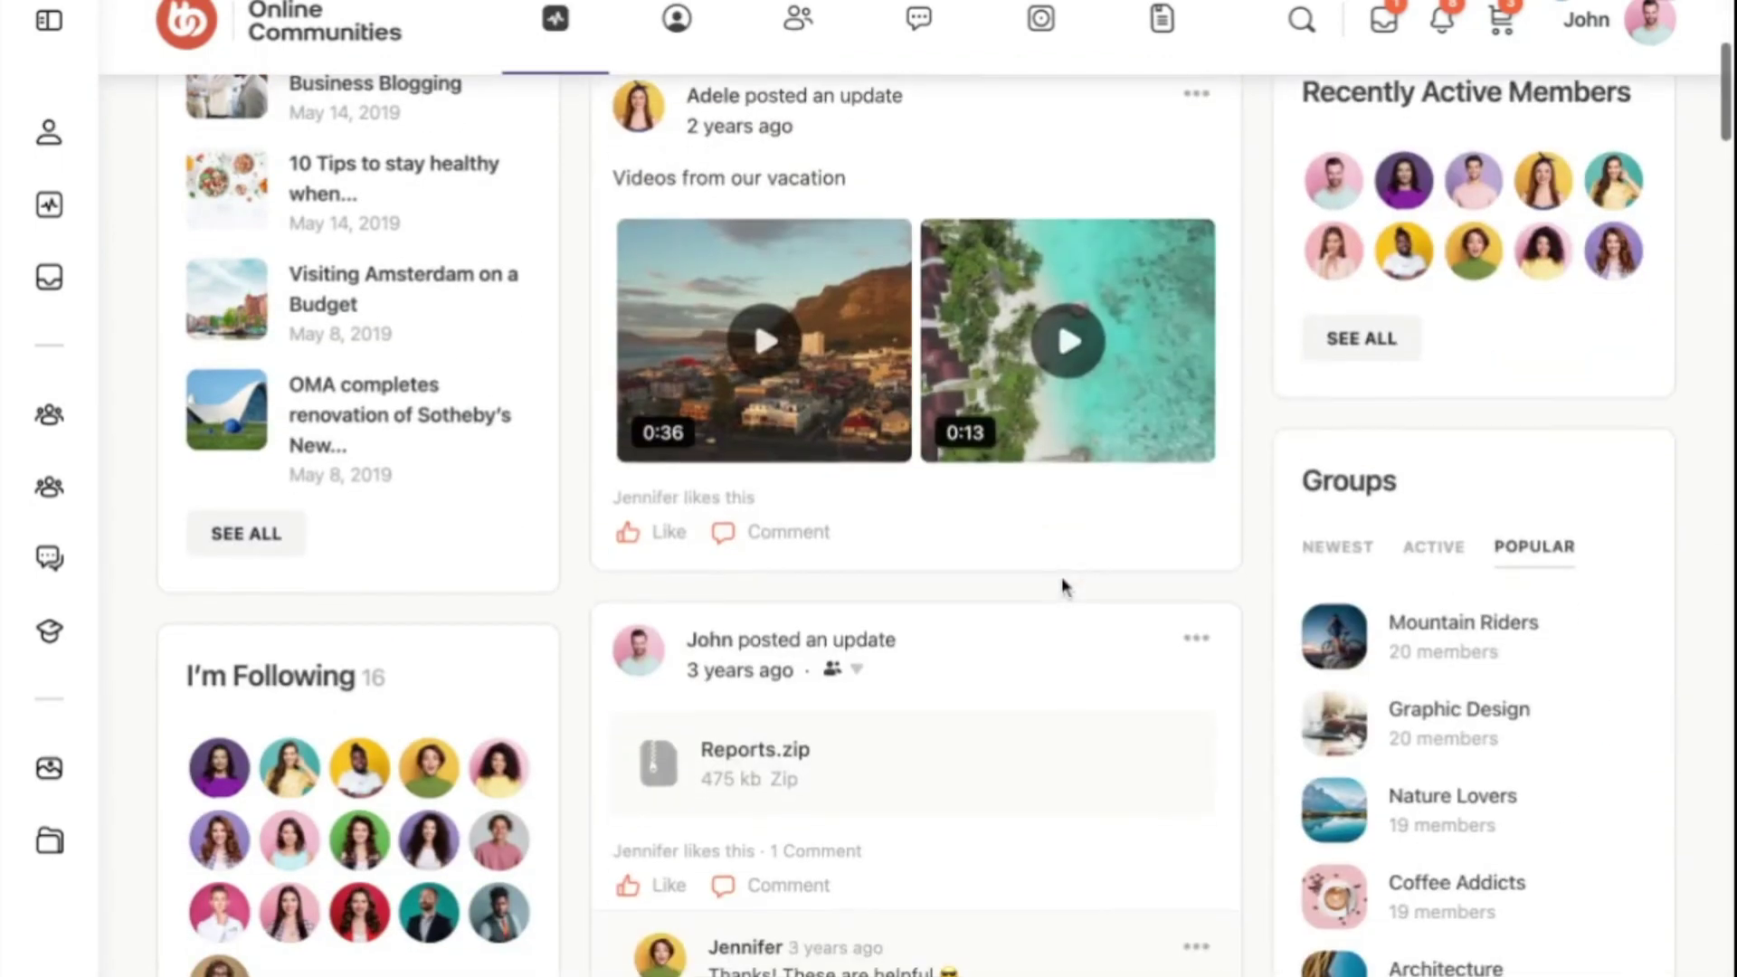
click(631, 536)
scroll(694, 594, down, 6)
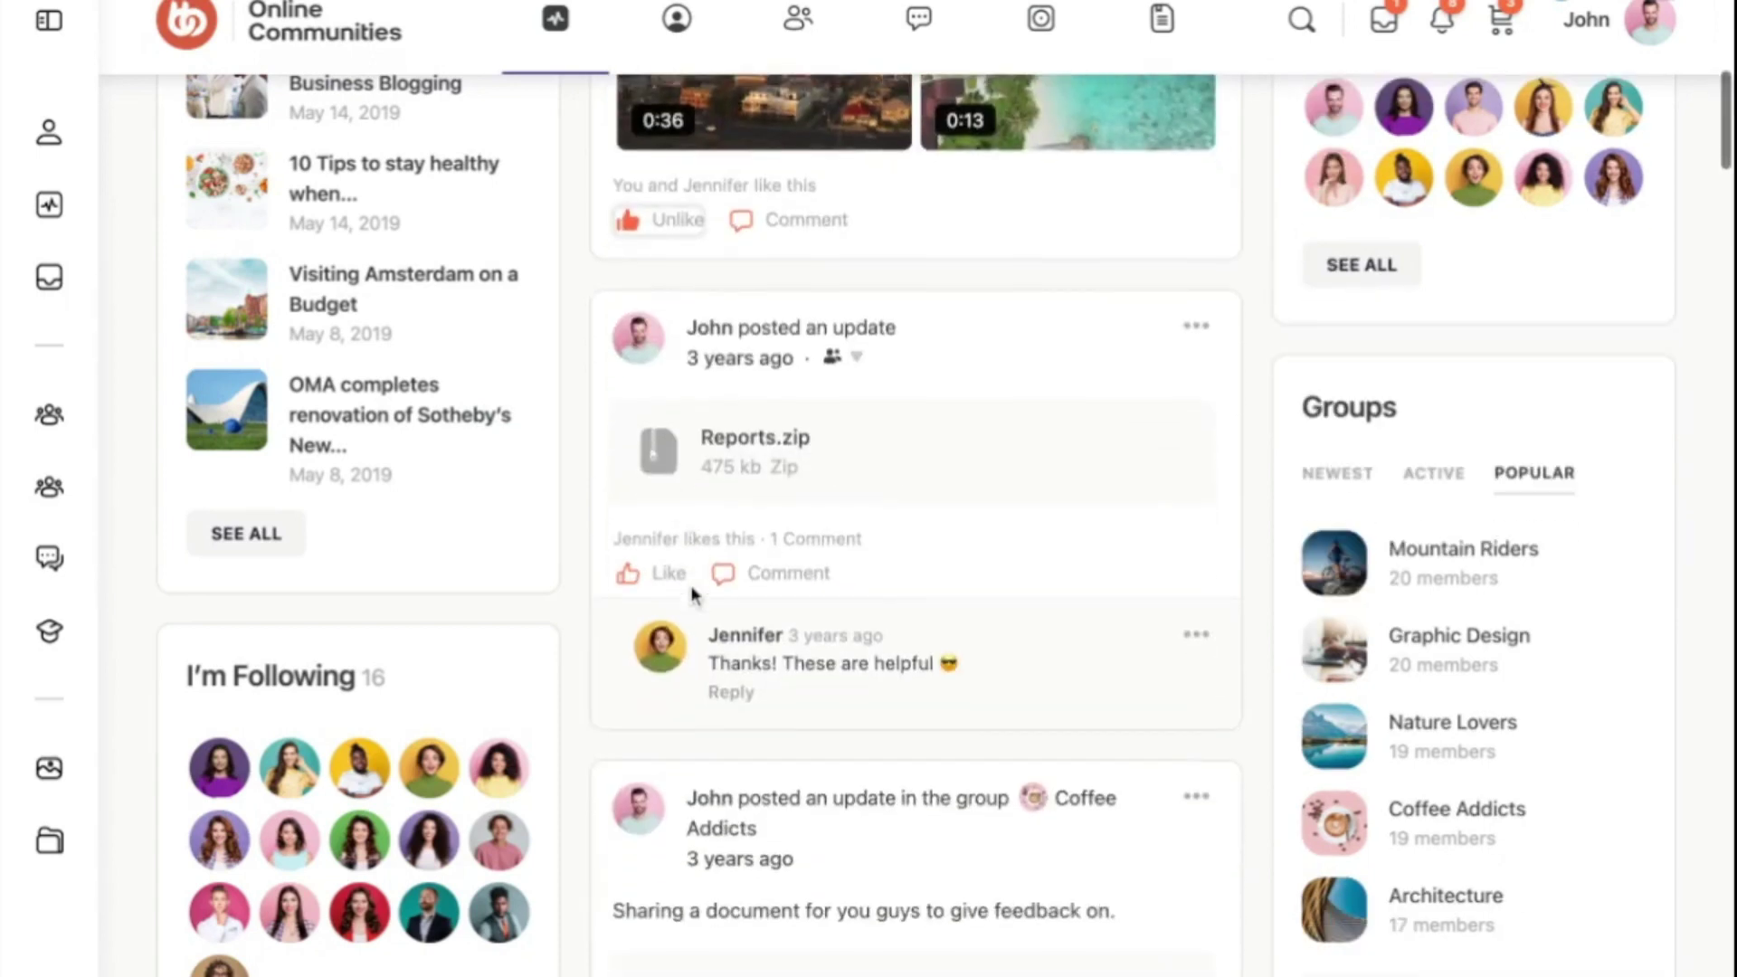
scroll(918, 537, down, 4)
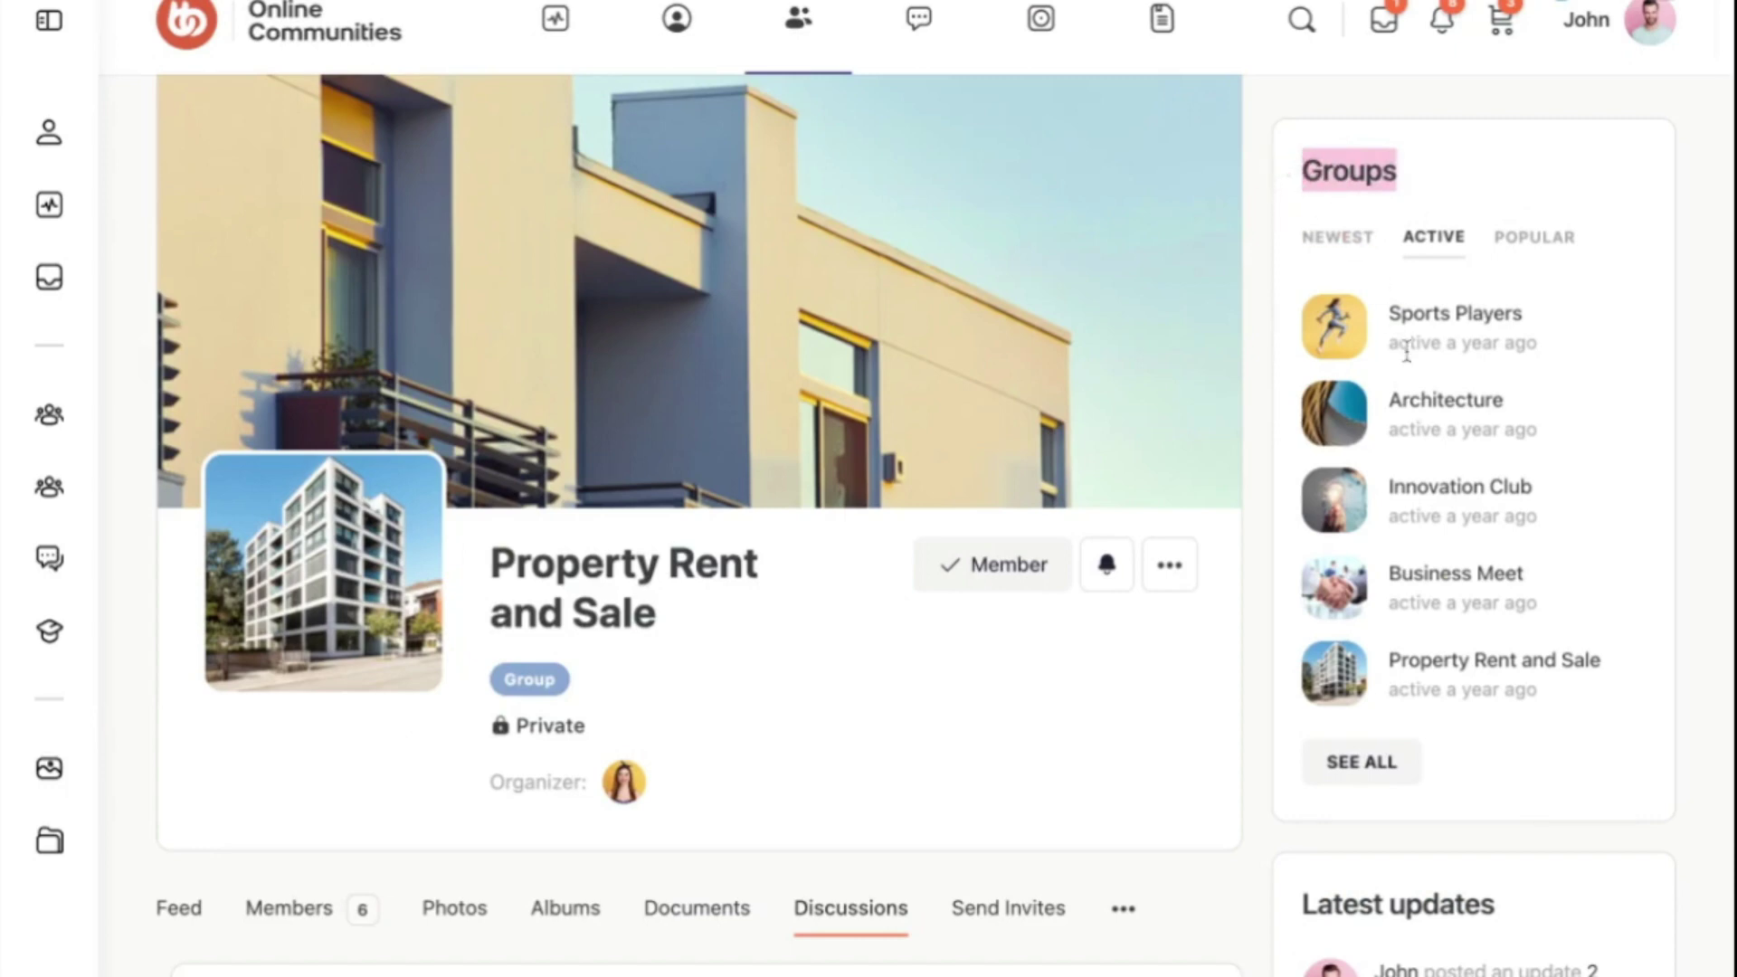
scroll(982, 744, down, 5)
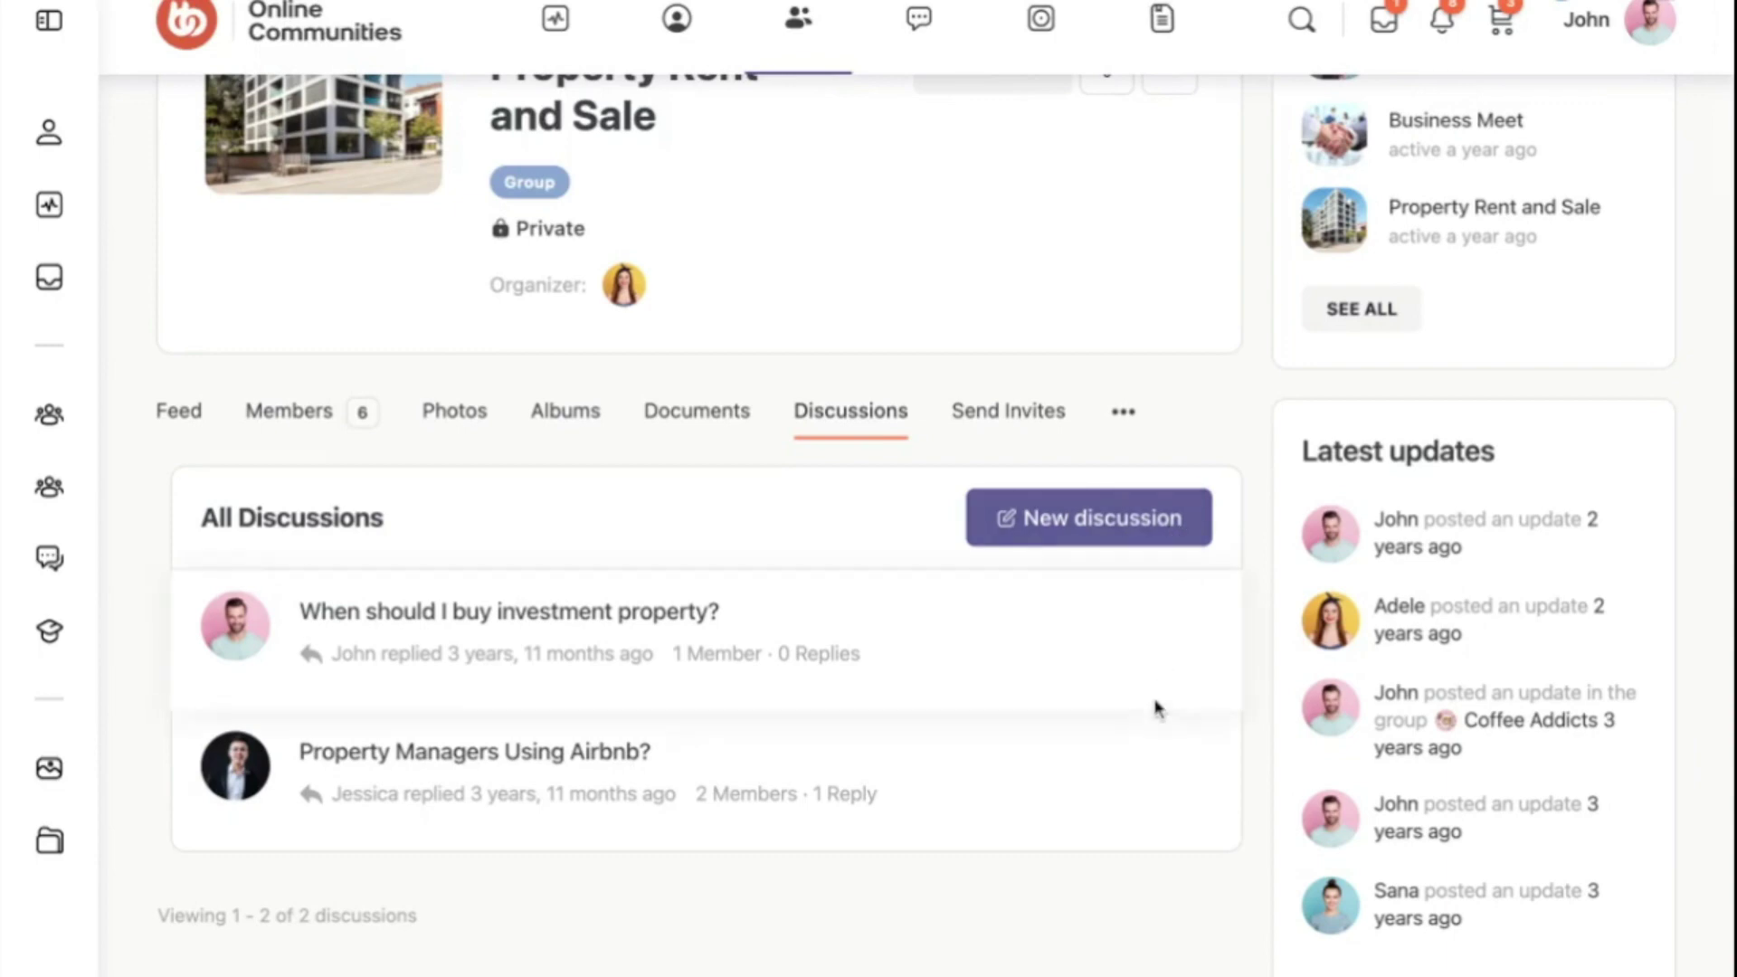
click(60, 285)
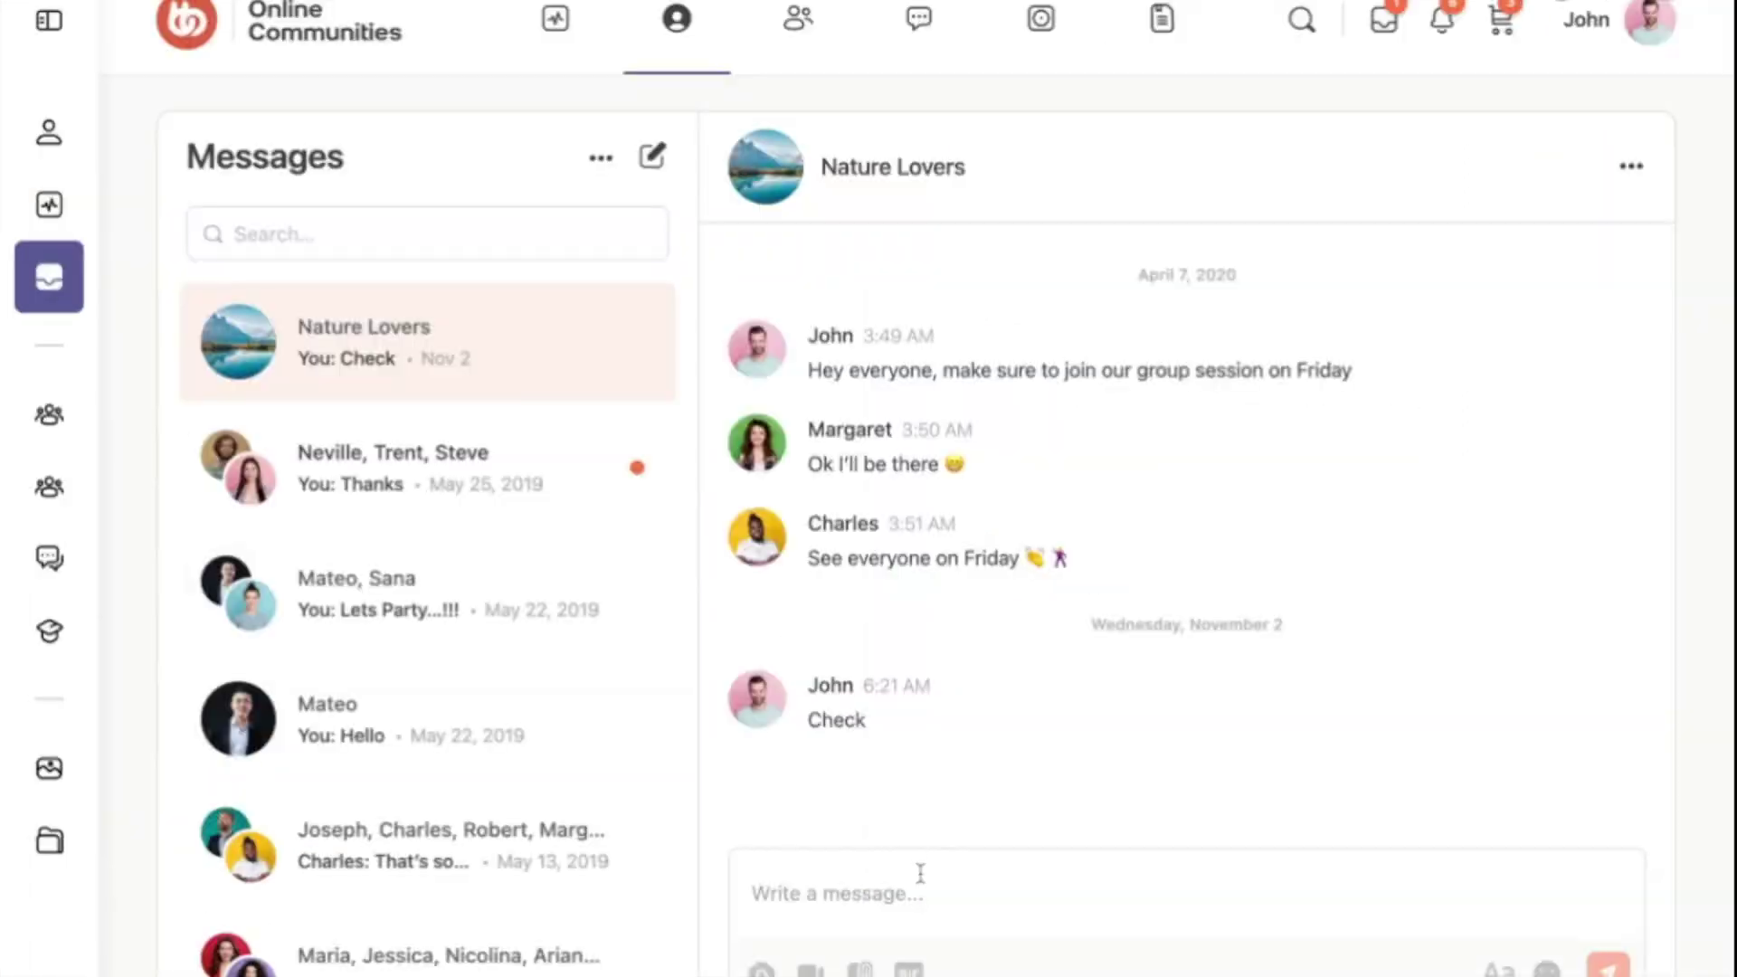
- Scroll the Messages page, then focus the Checkout's First name and Last name billing fields
scroll(920, 873, down, 2)
scroll(920, 873, up, 2)
scroll(920, 873, down, 2)
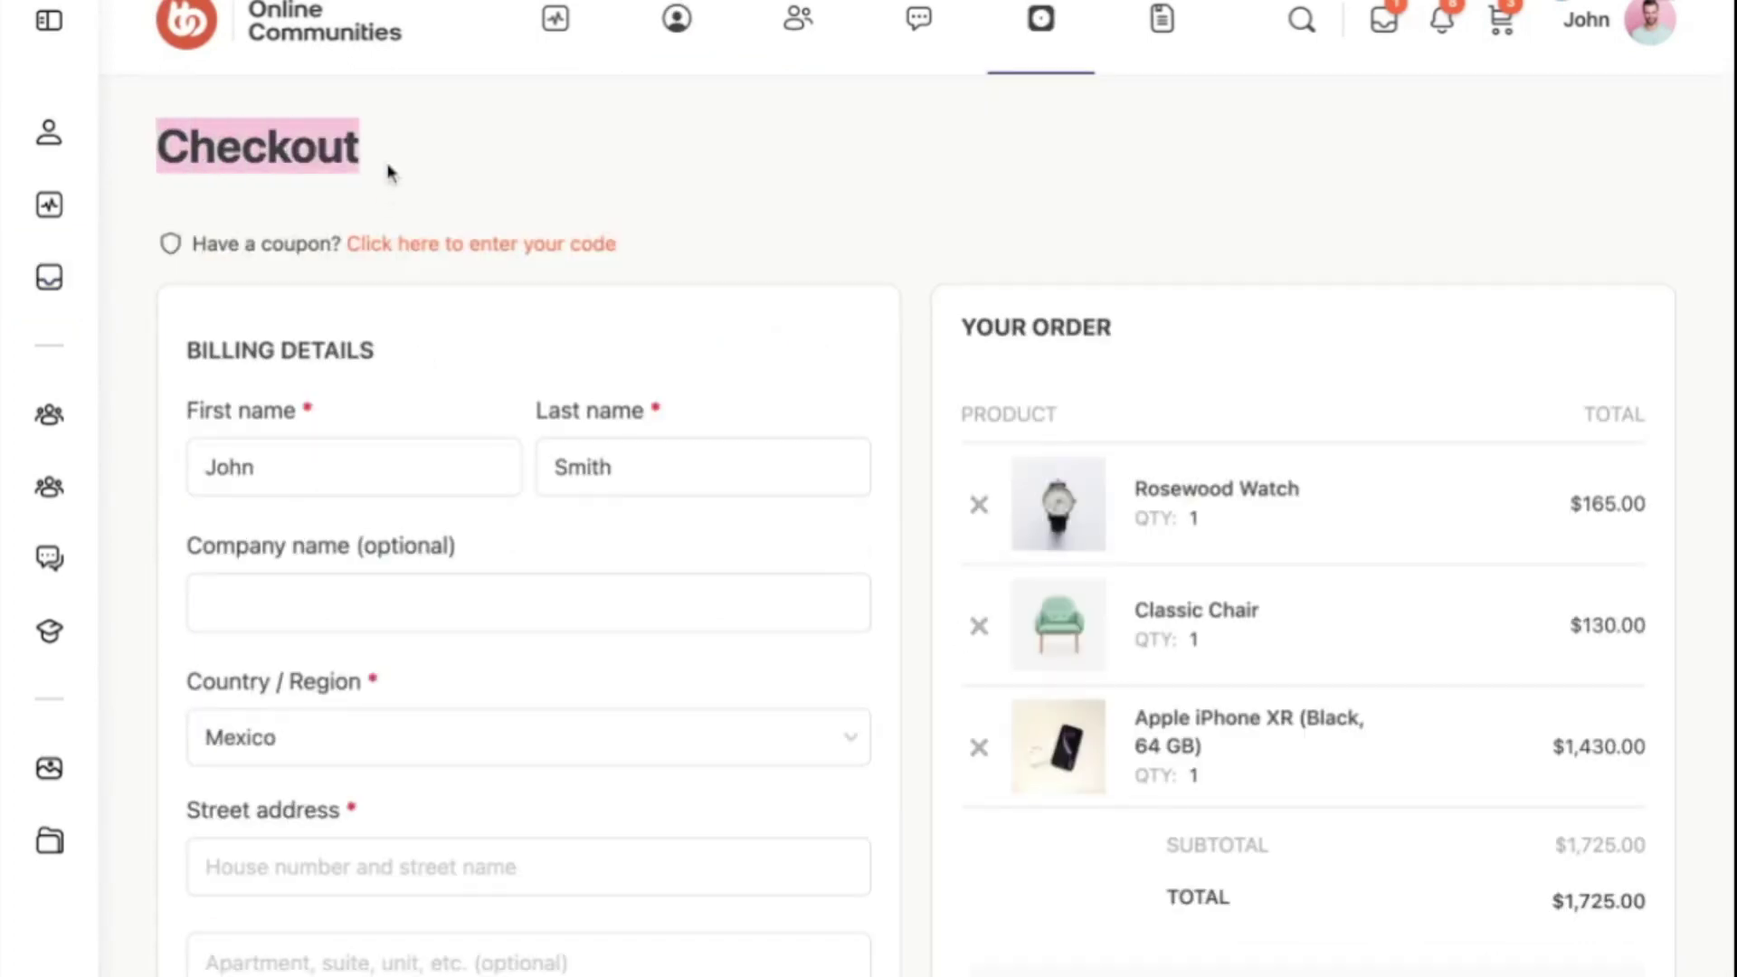
click(323, 477)
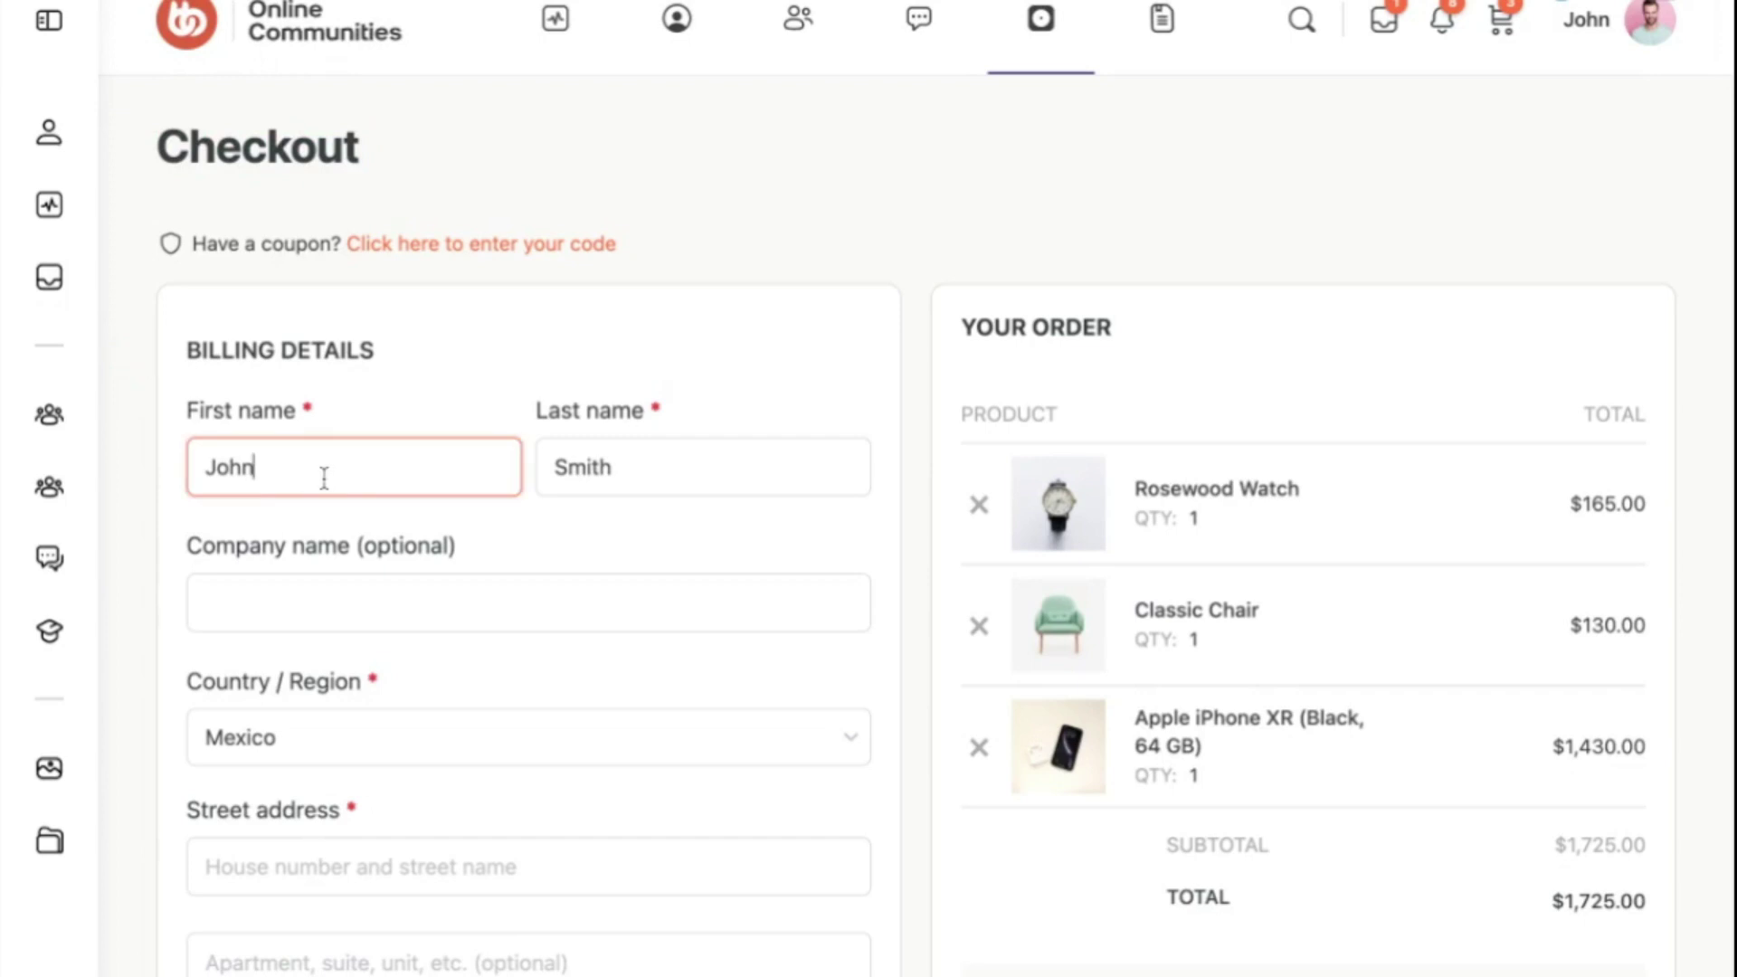
click(632, 476)
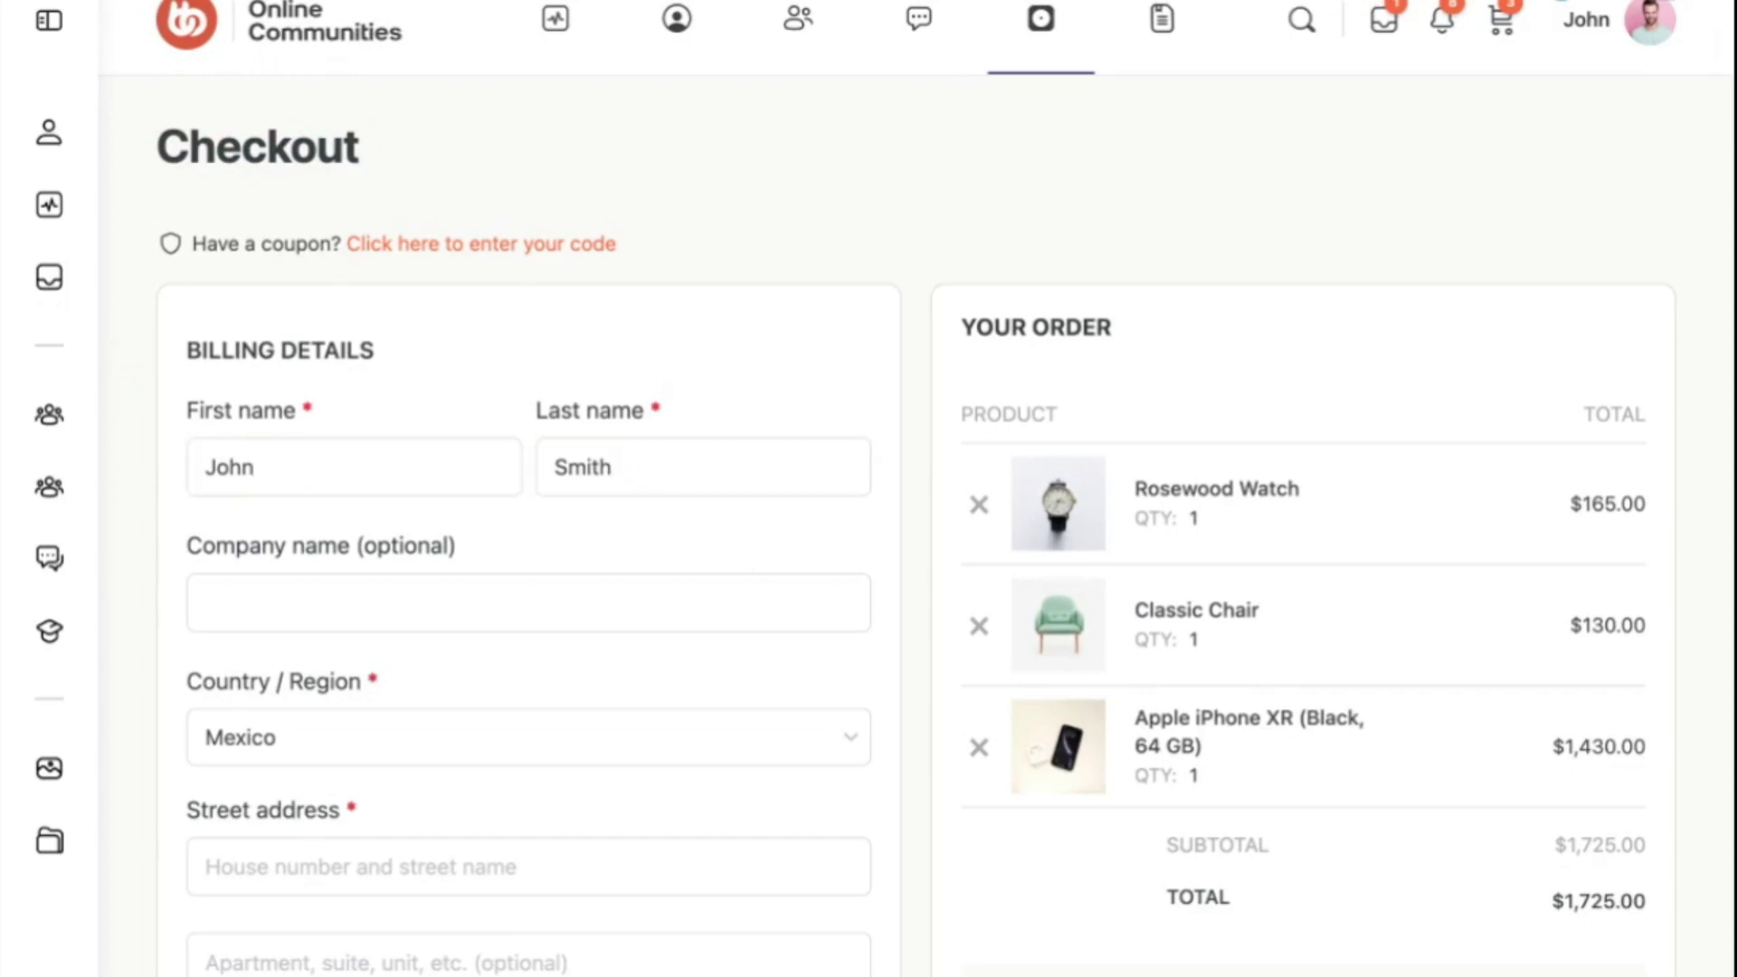
click(610, 467)
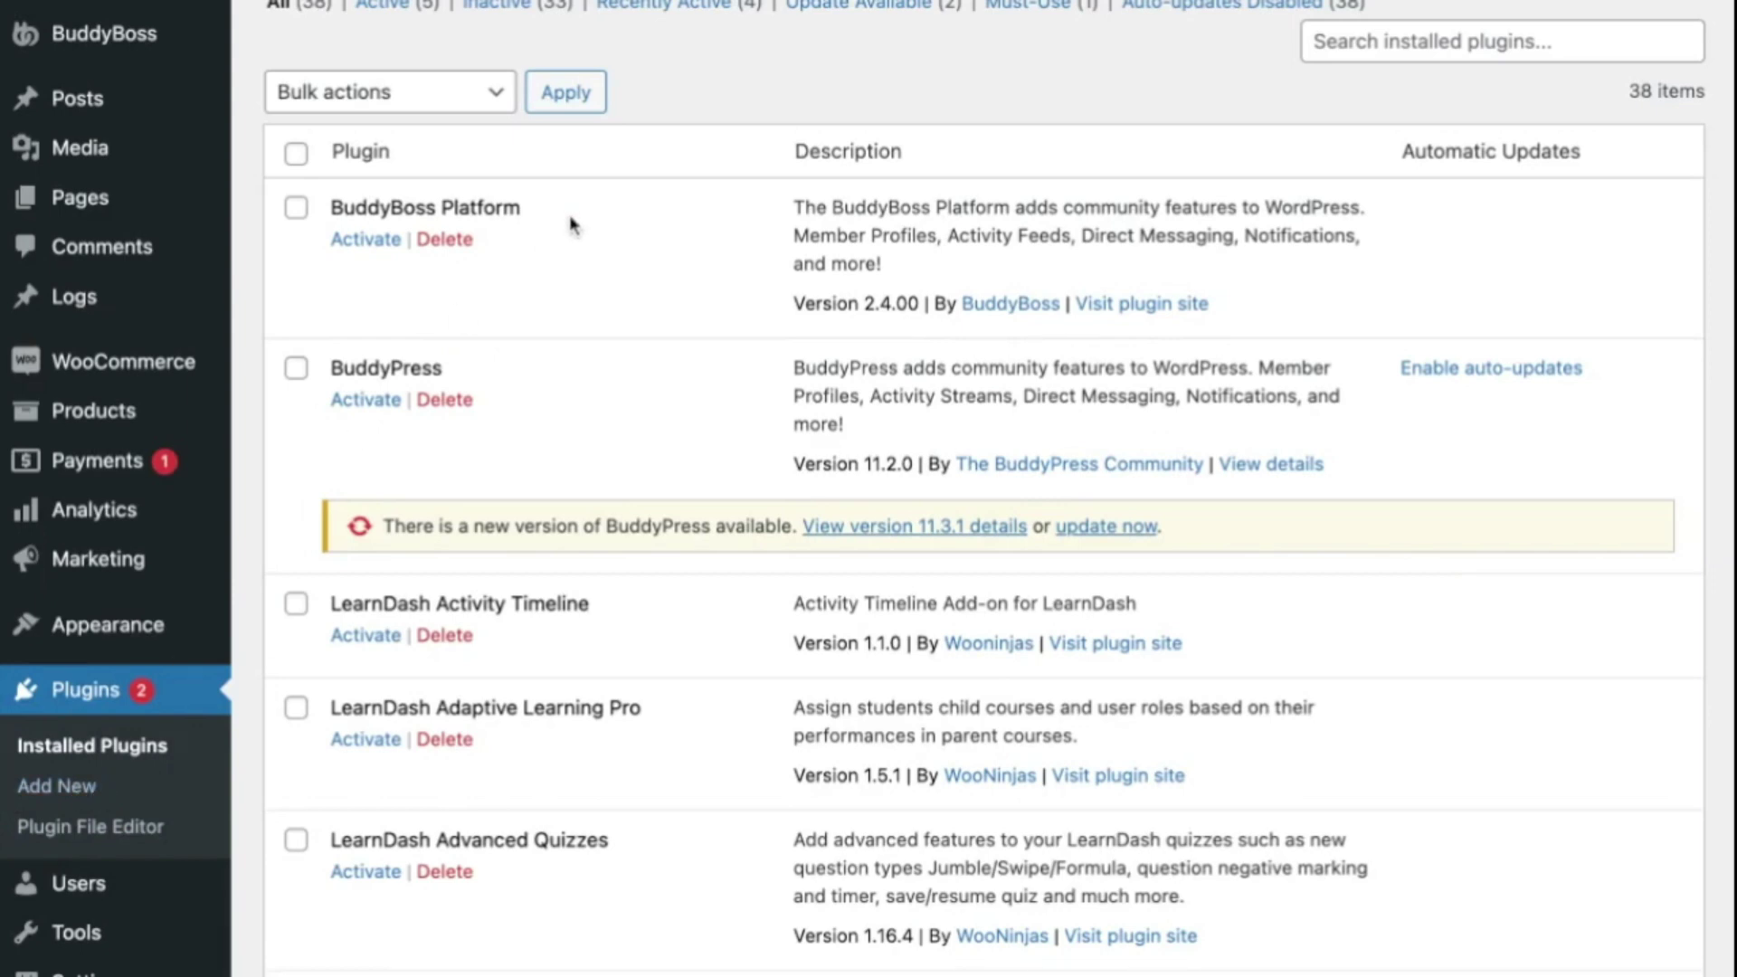
- Tour BuddyBoss General Settings, then the theme's Colors and Logo options
click(399, 240)
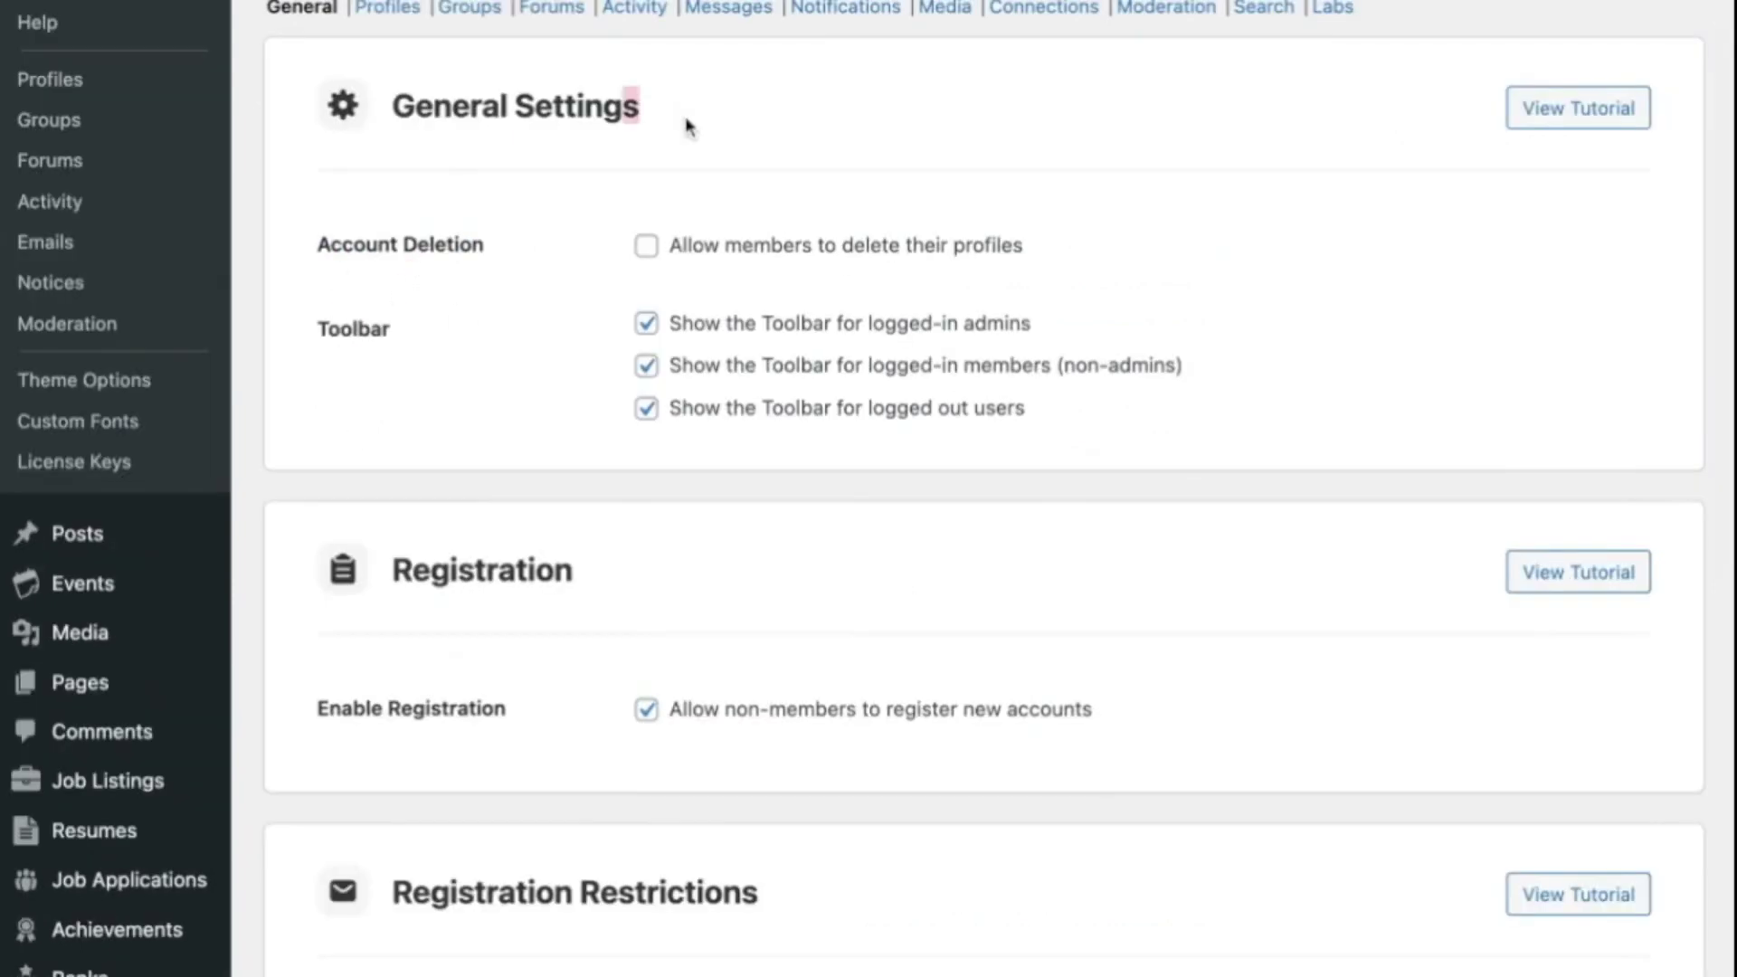
click(509, 188)
scroll(719, 876, down, 3)
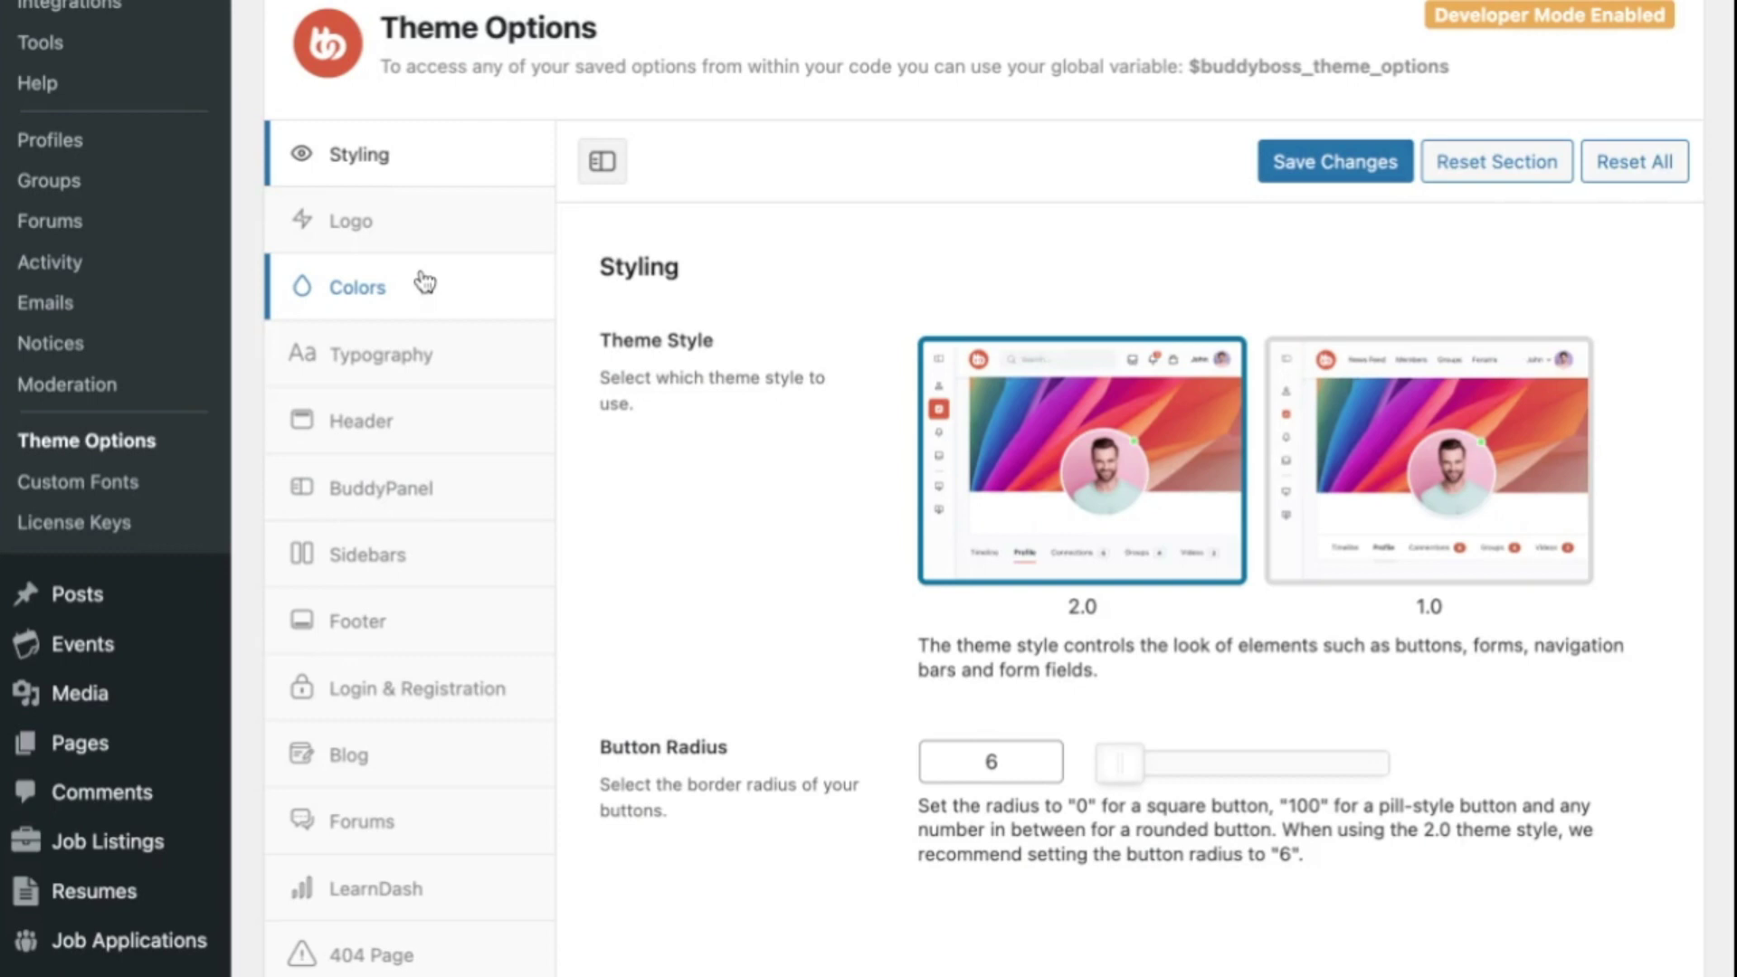
click(424, 283)
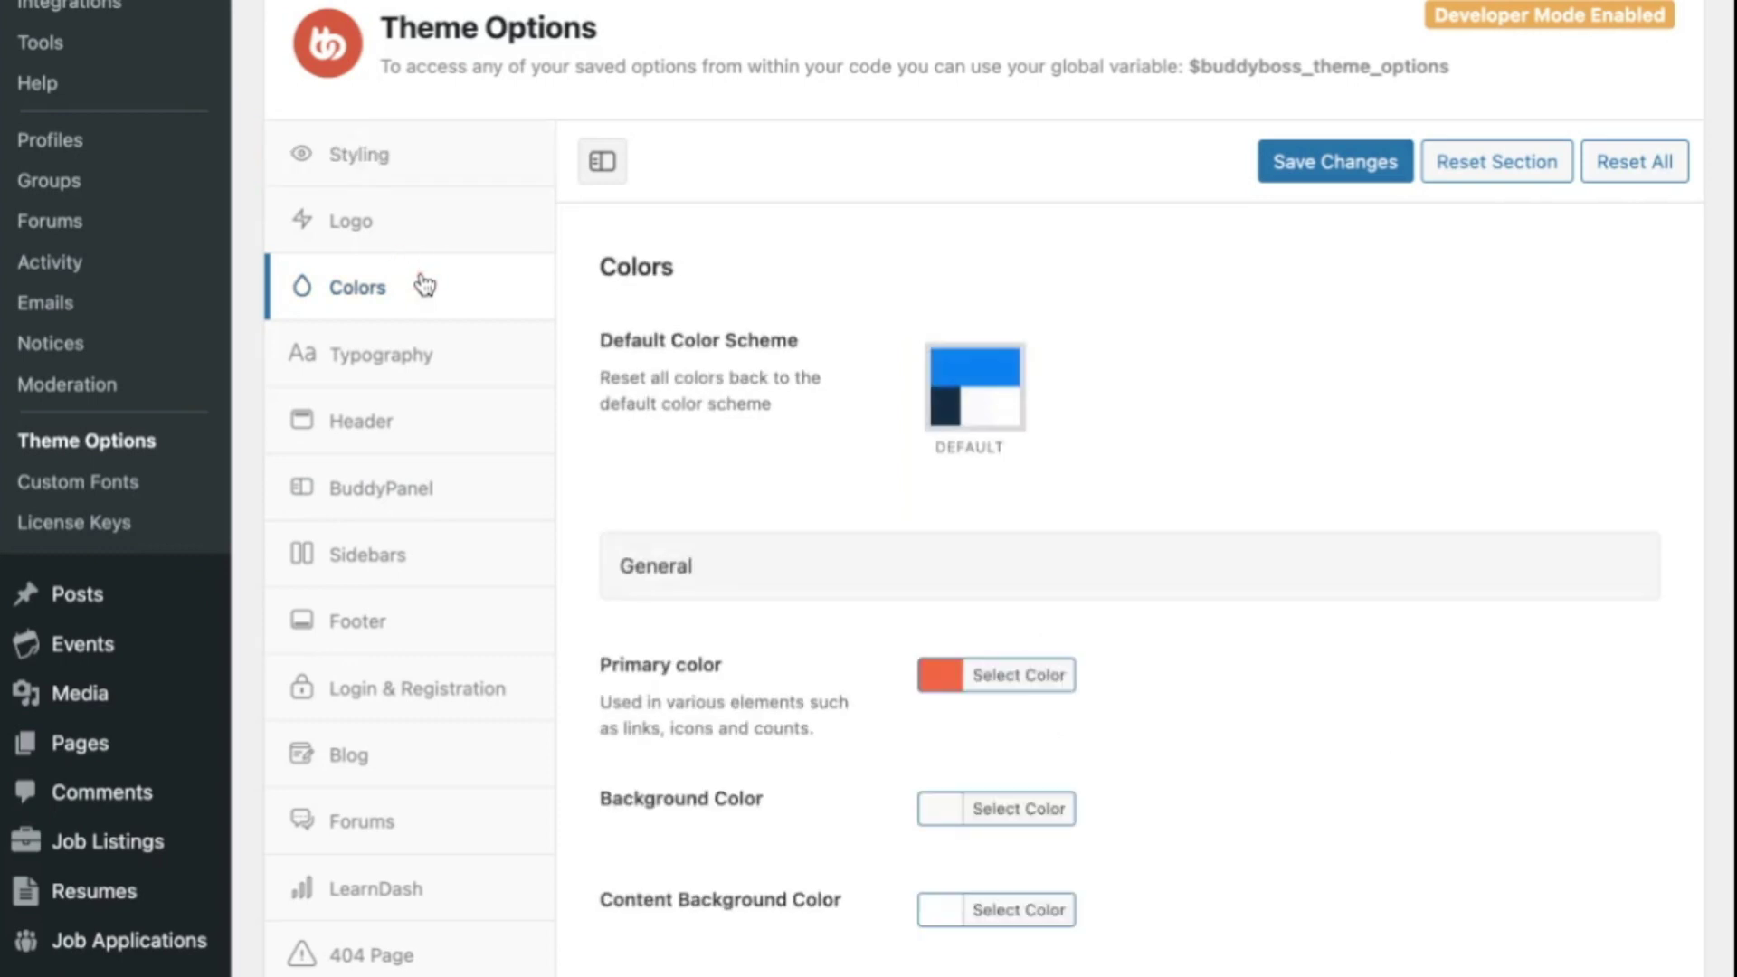
click(409, 226)
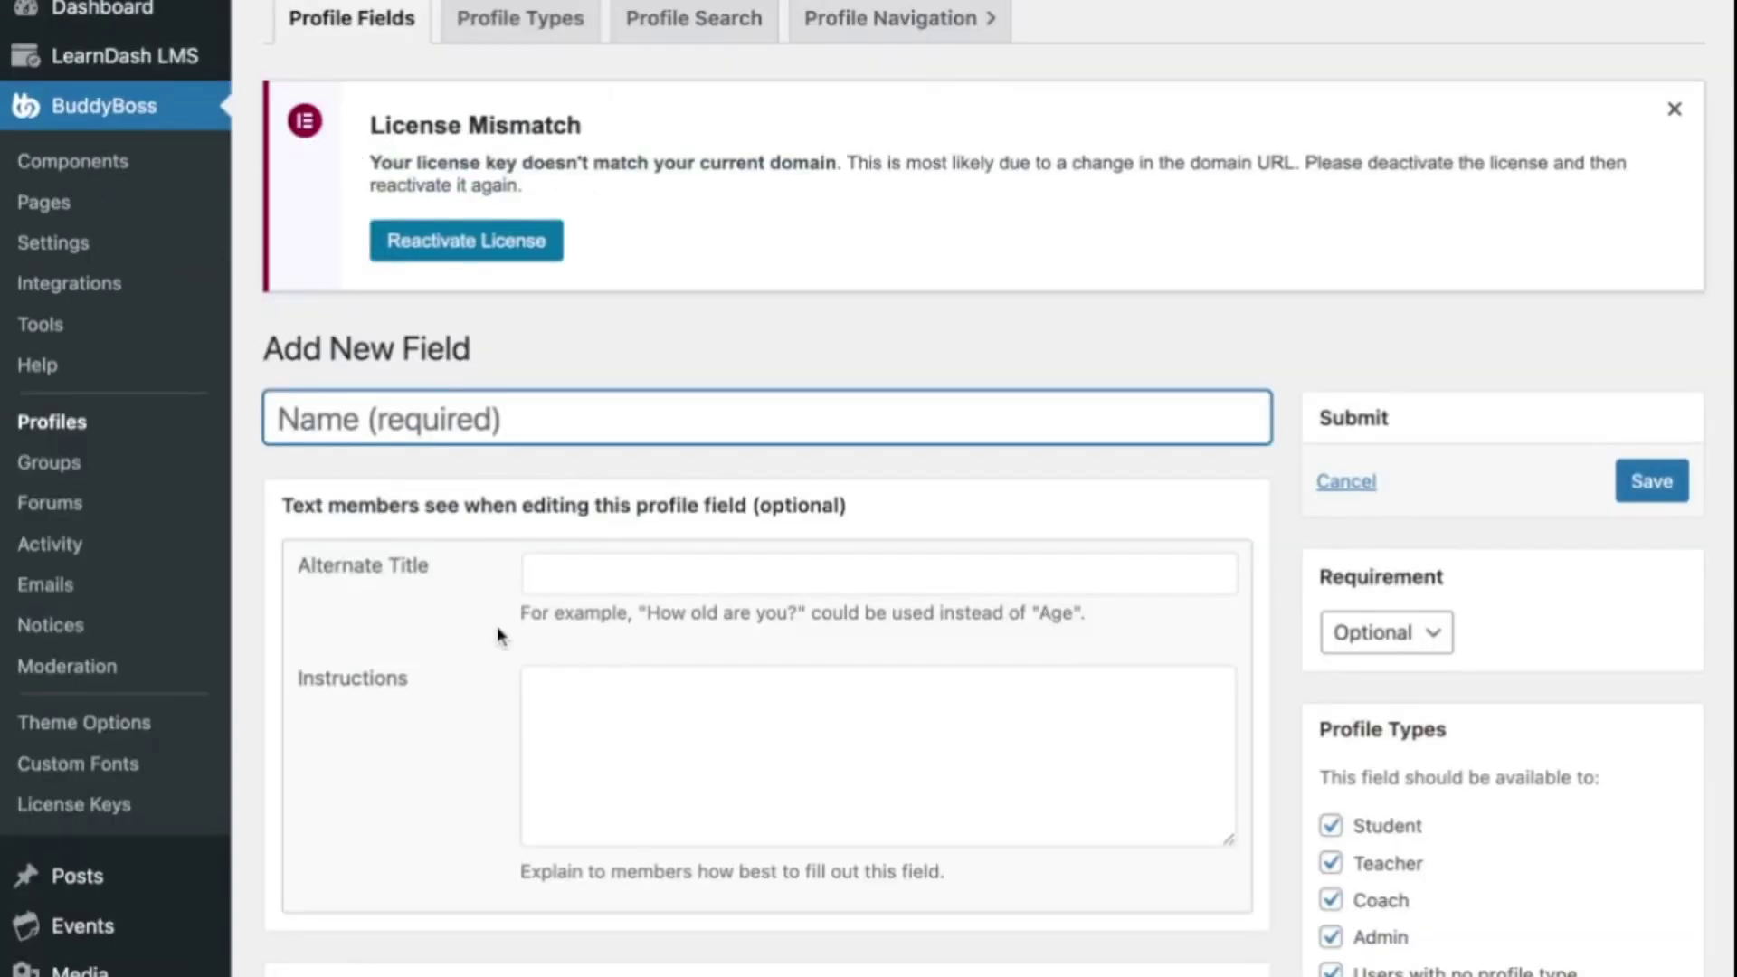
- Scroll down to view the member profile's General Information details
scroll(497, 626, down, 3)
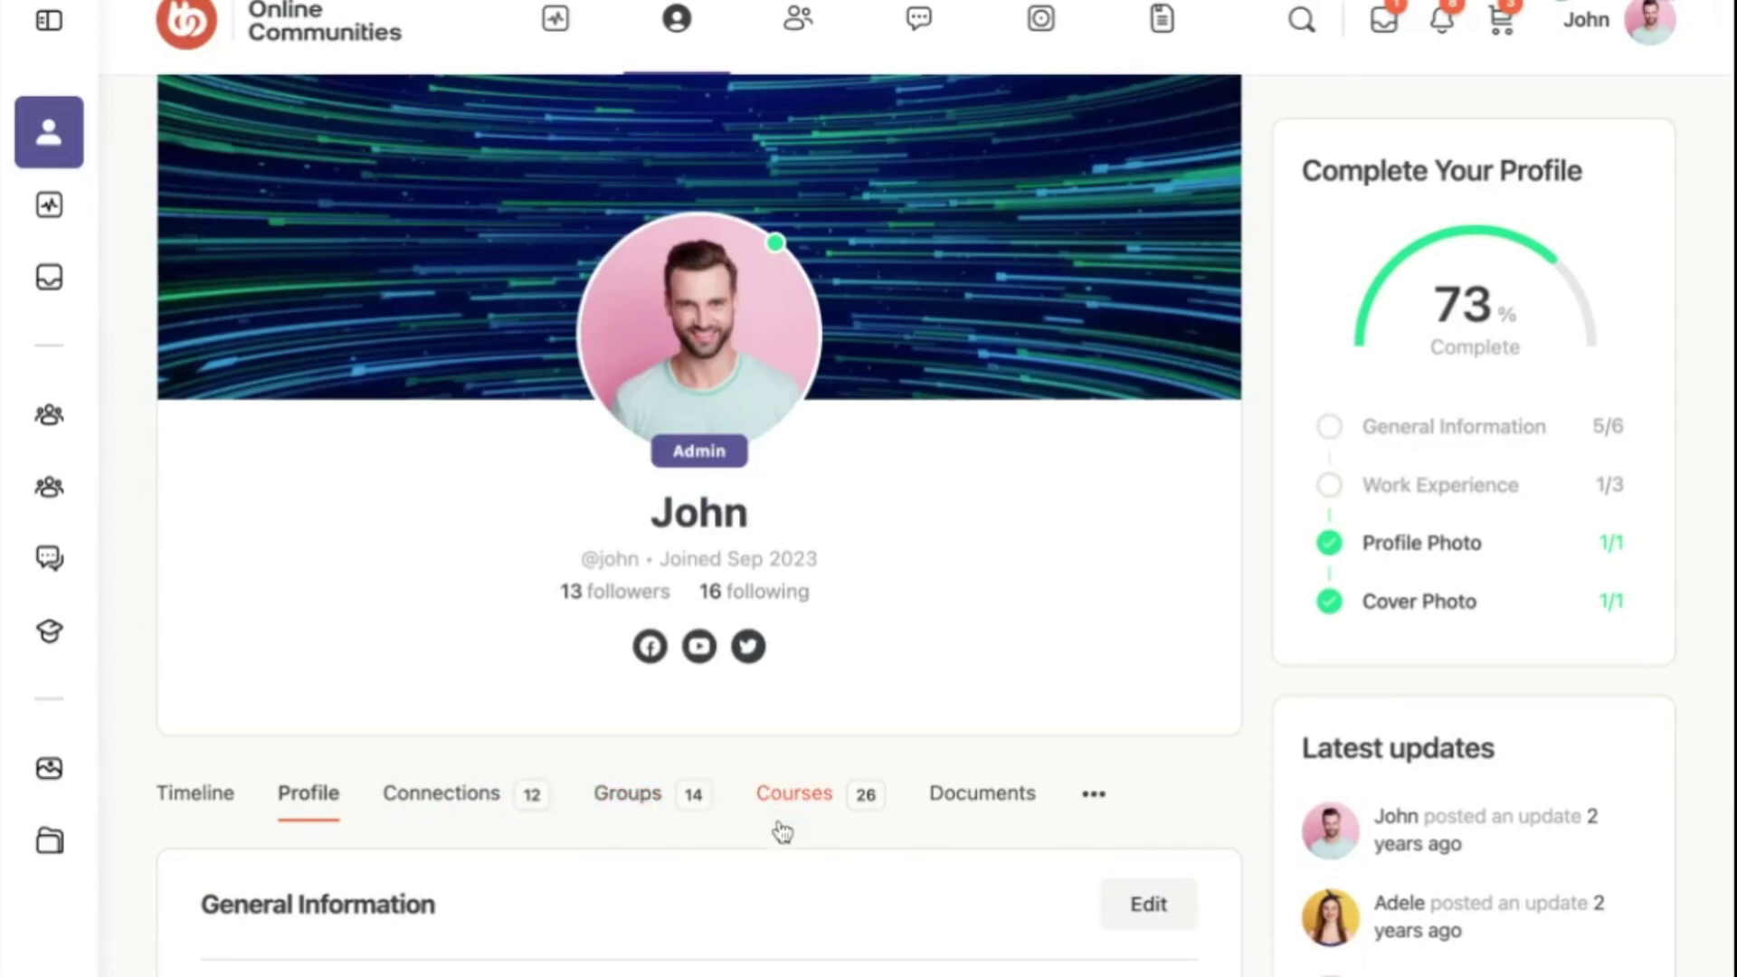
- Expand and close the profile's extra tabs menu, then go to the community activity feed
scroll(783, 855, down, 3)
click(1096, 584)
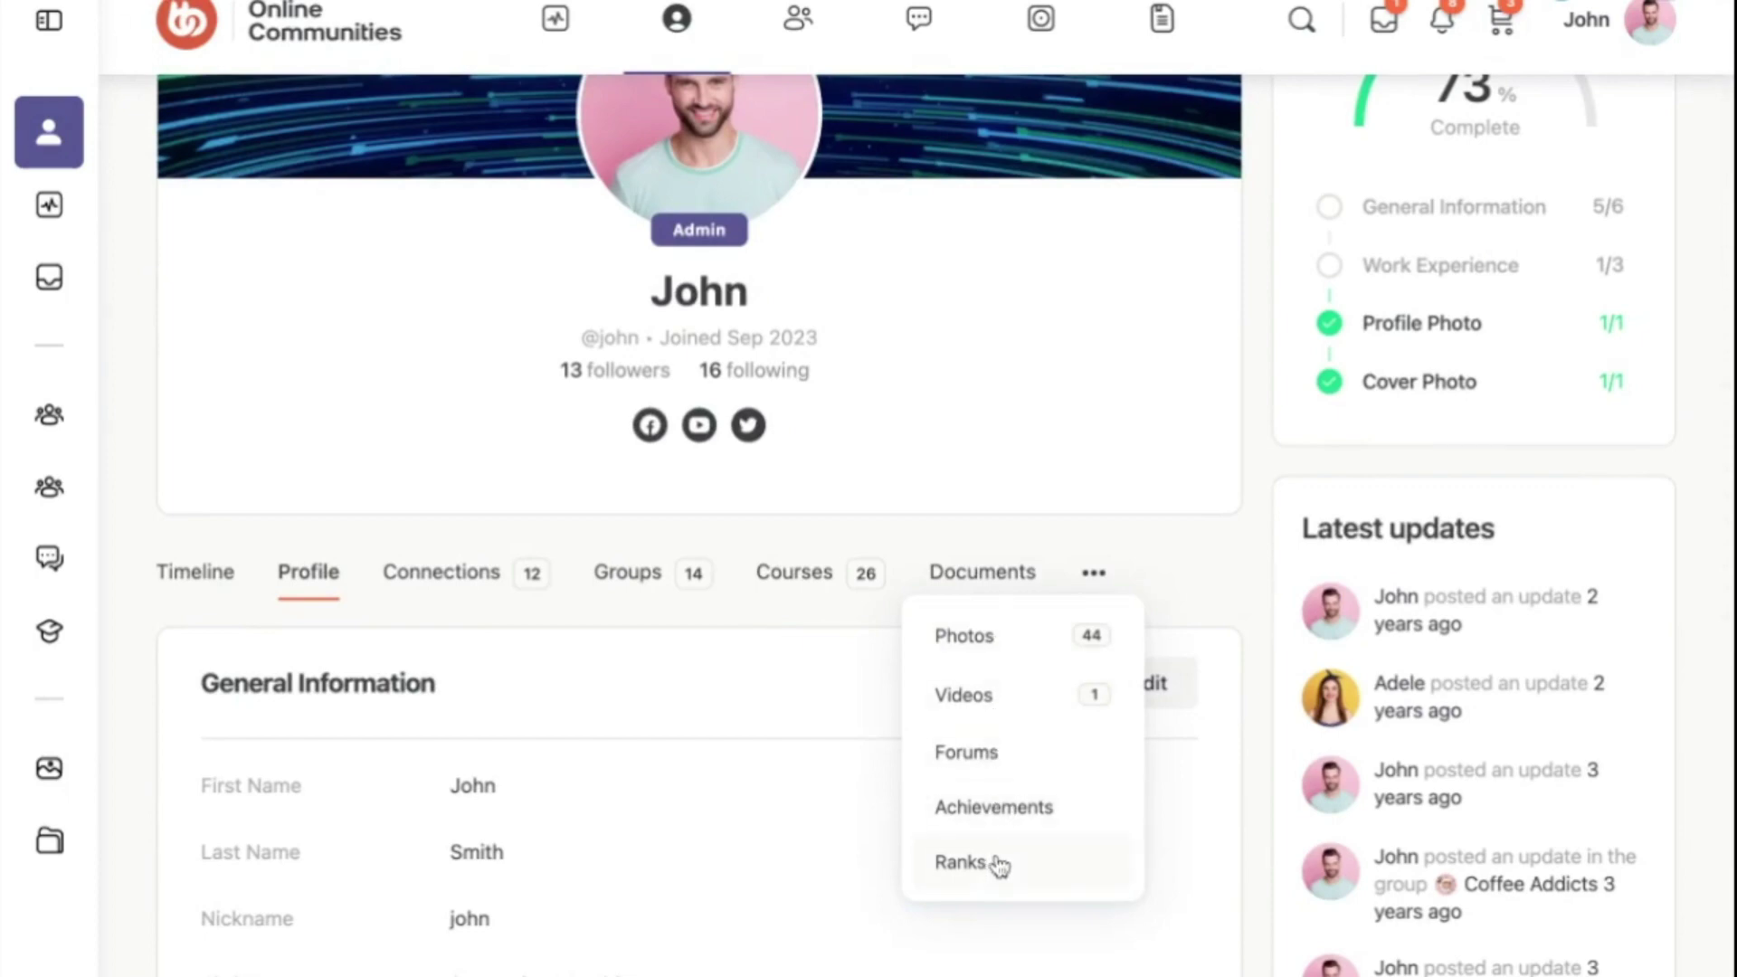
click(1215, 842)
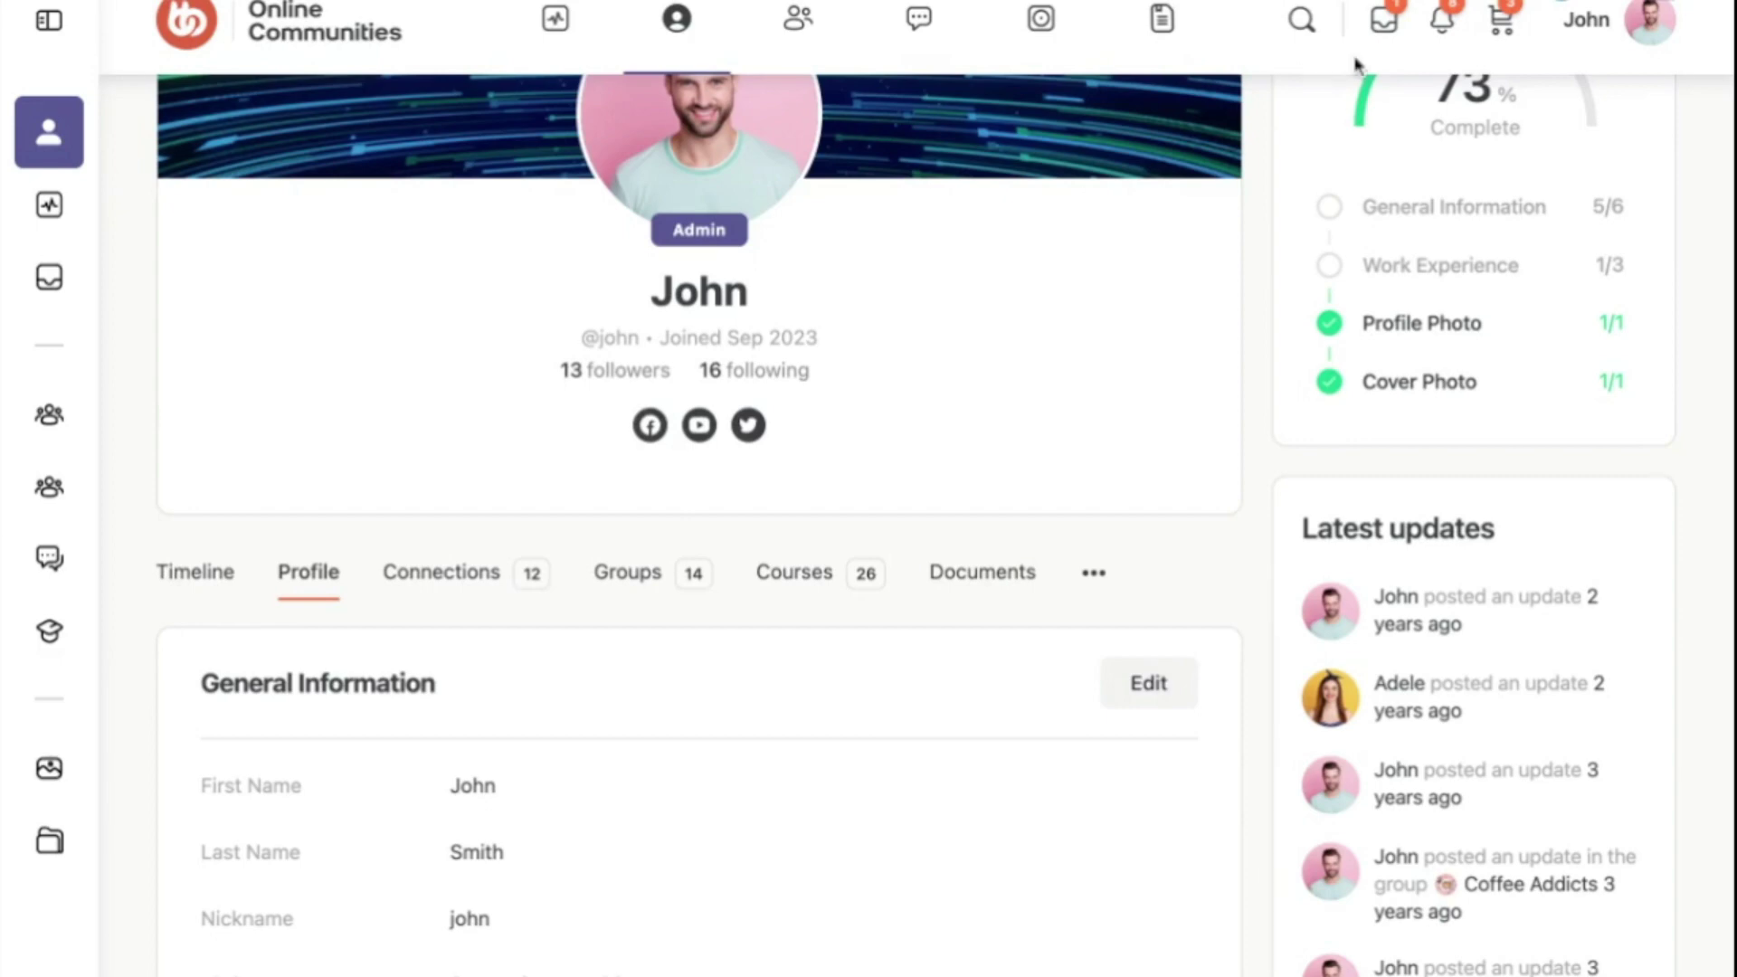
click(555, 18)
scroll(753, 749, down, 5)
scroll(752, 749, down, 5)
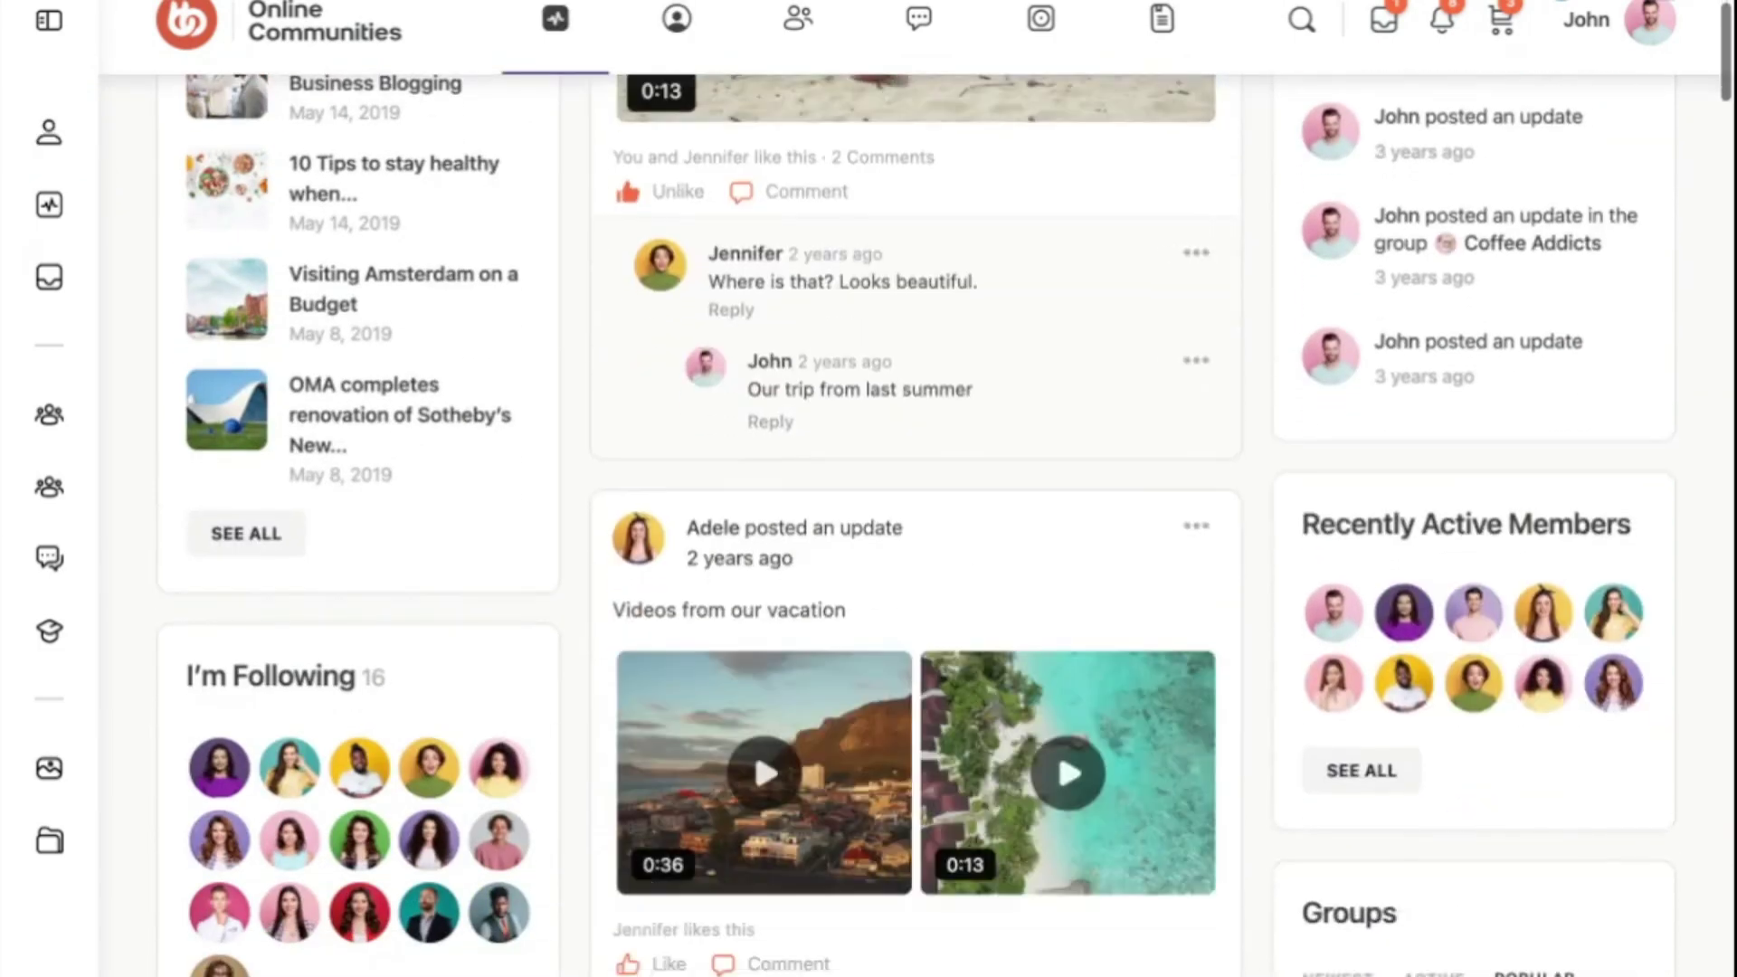
- Like the 'Videos from our vacation' post and keep scrolling the activity feed
scroll(1064, 580, down, 5)
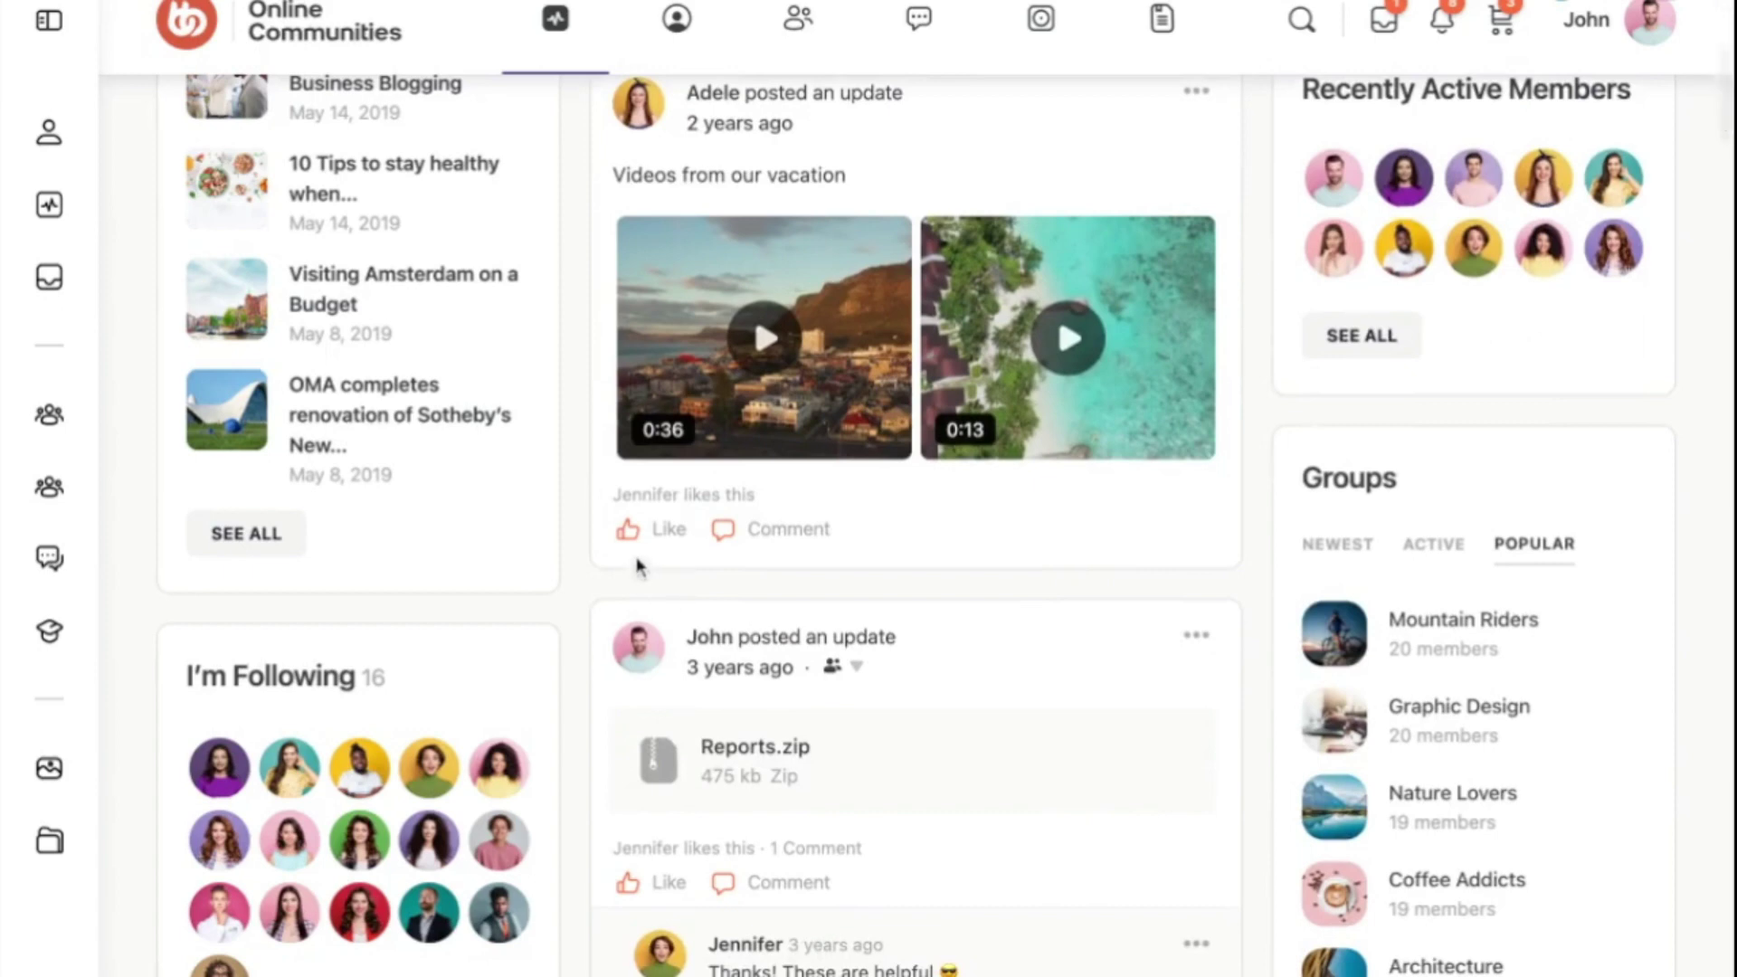
click(630, 534)
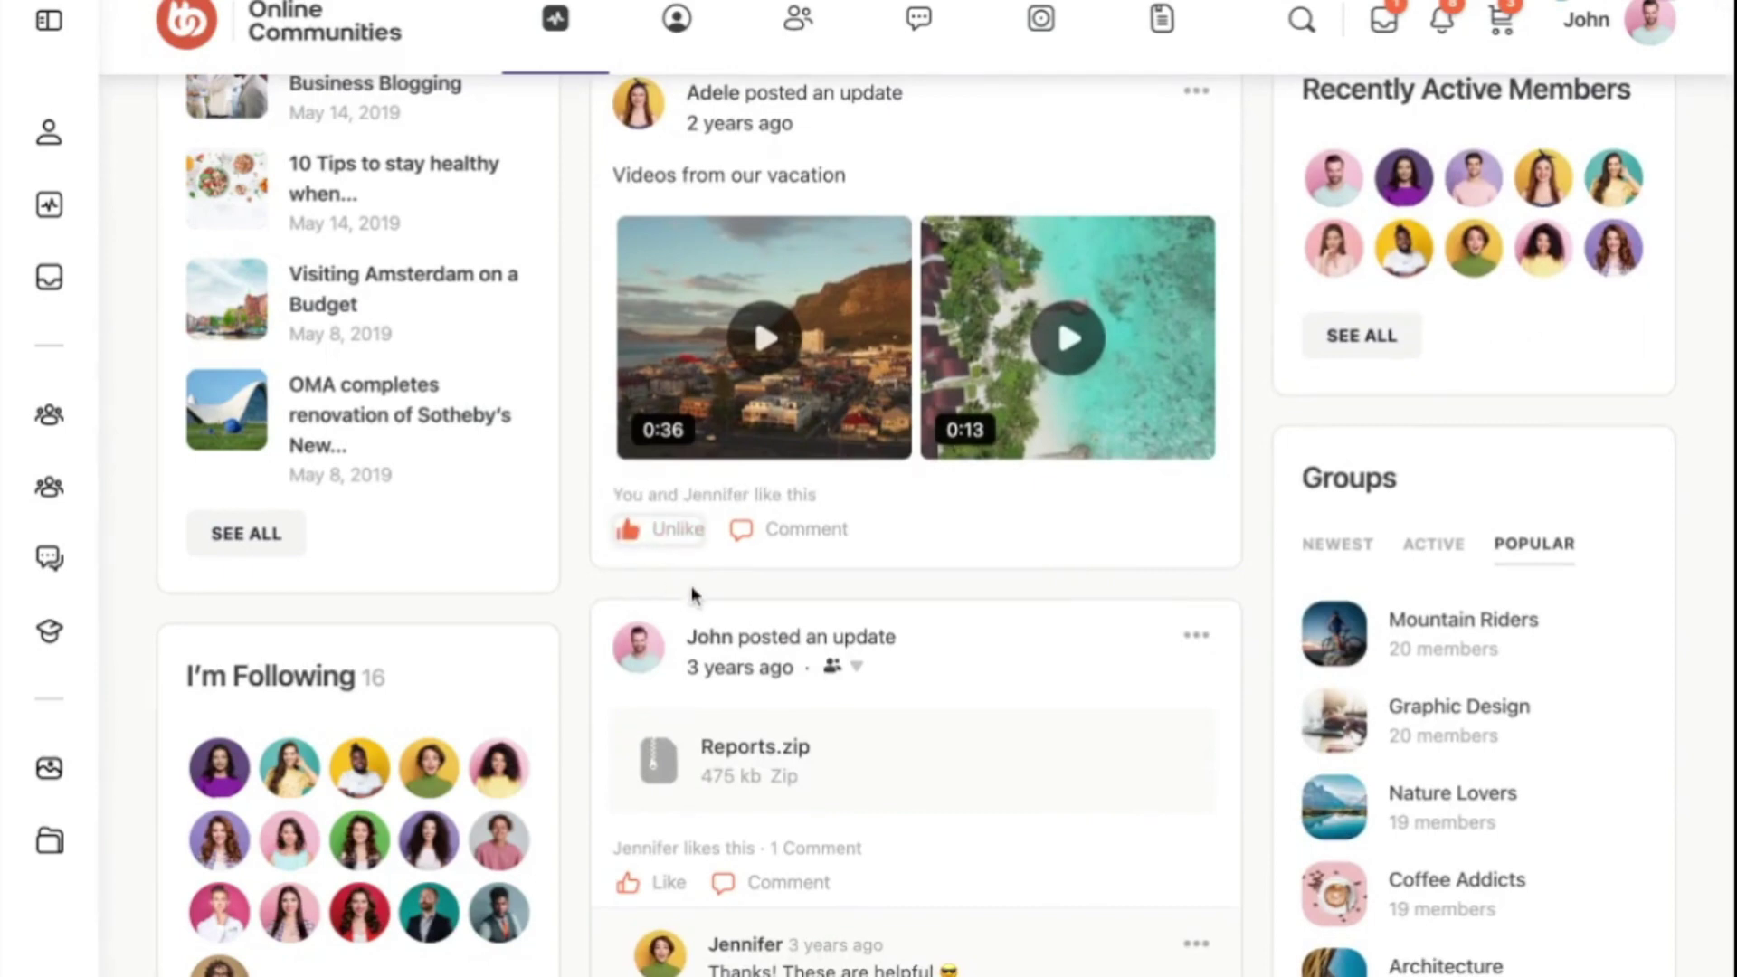
scroll(694, 595, down, 10)
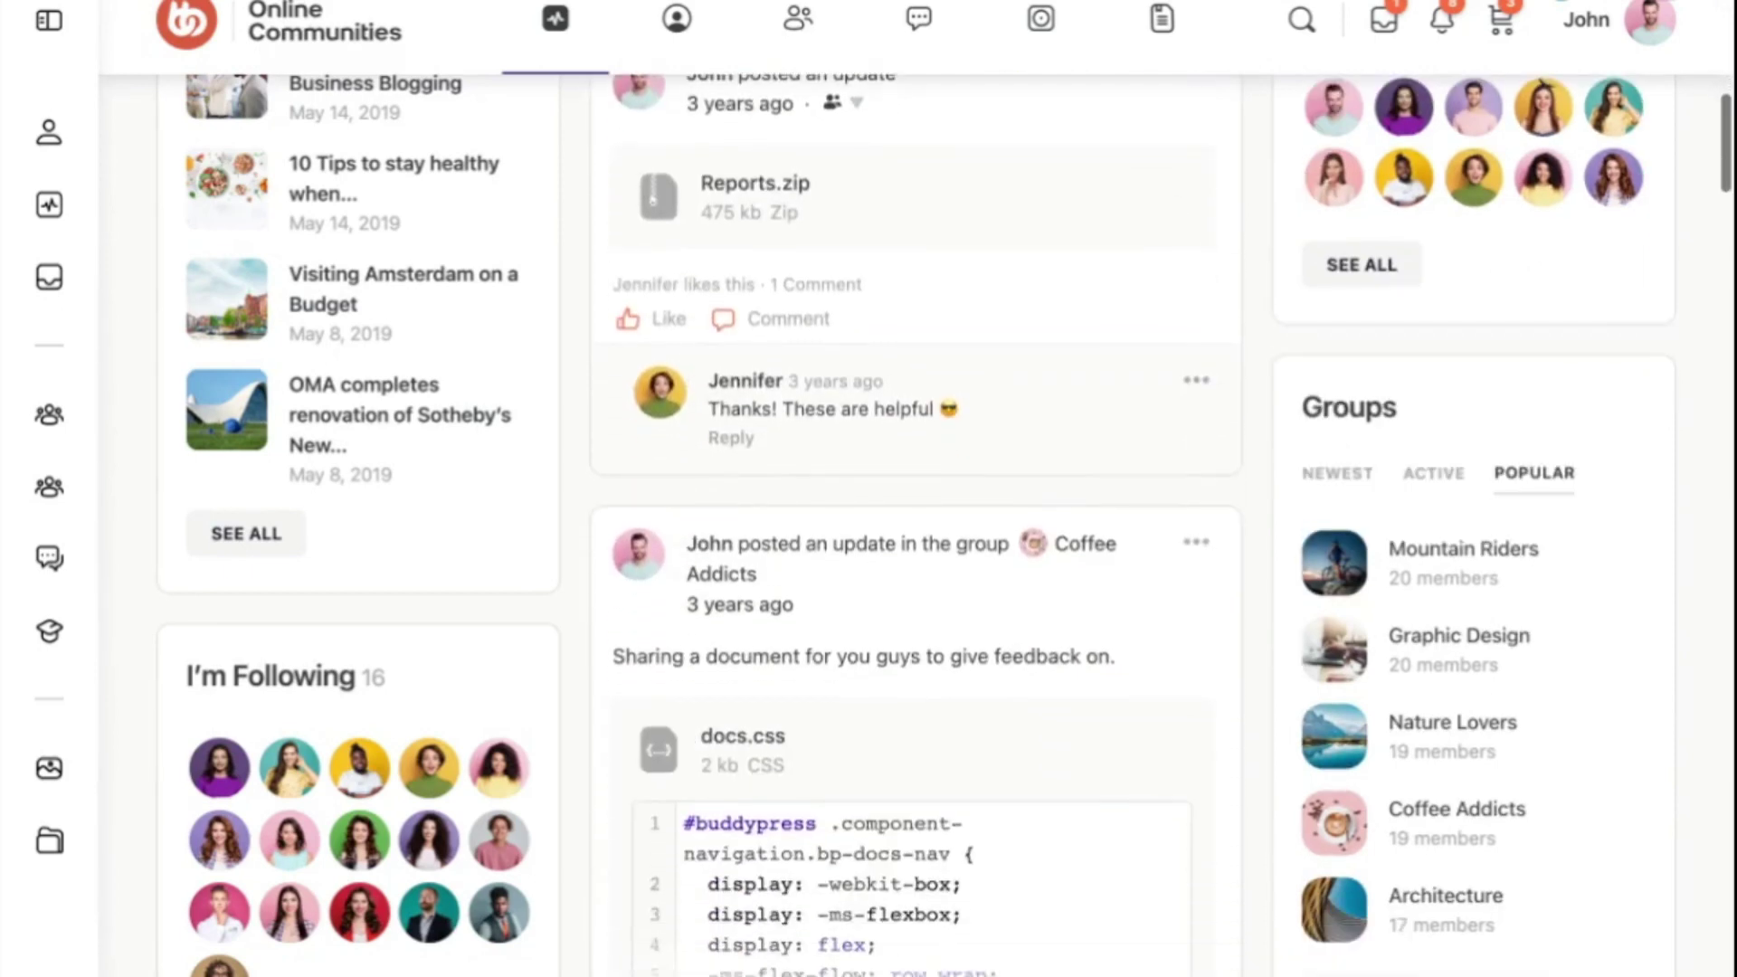
scroll(794, 648, down, 3)
scroll(794, 647, down, 1)
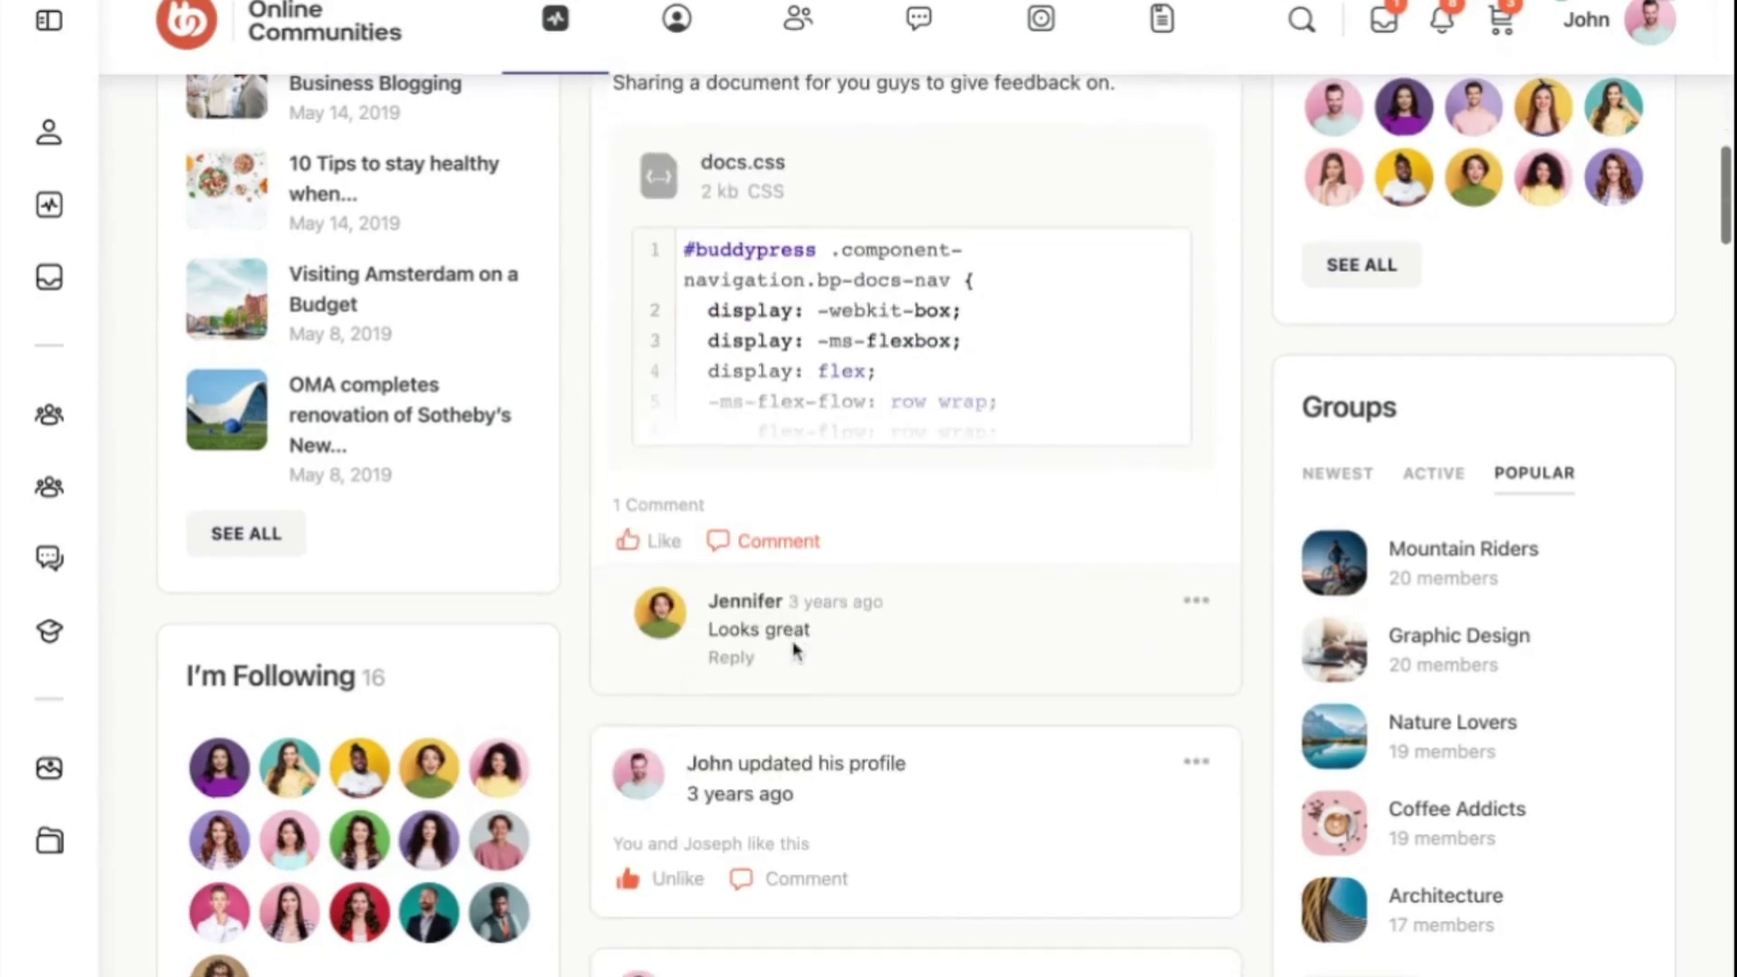
scroll(795, 648, down, 2)
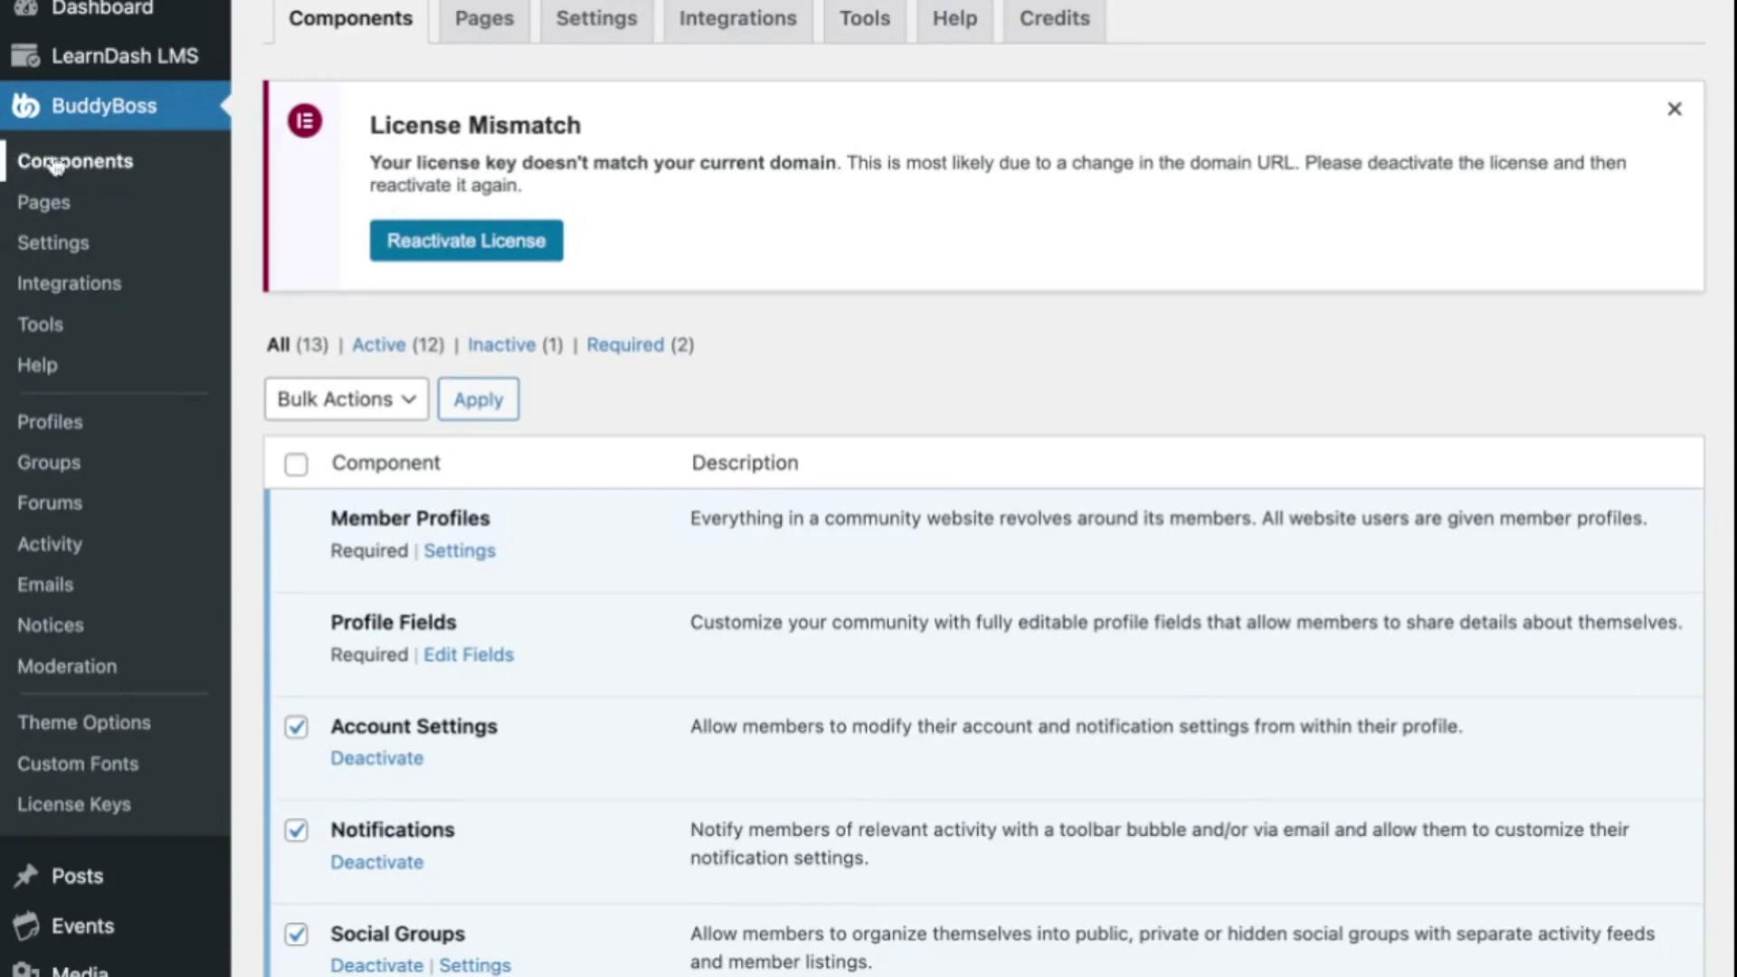
- Scroll through the BuddyBoss Components list, then open the Activity settings
scroll(609, 547, down, 6)
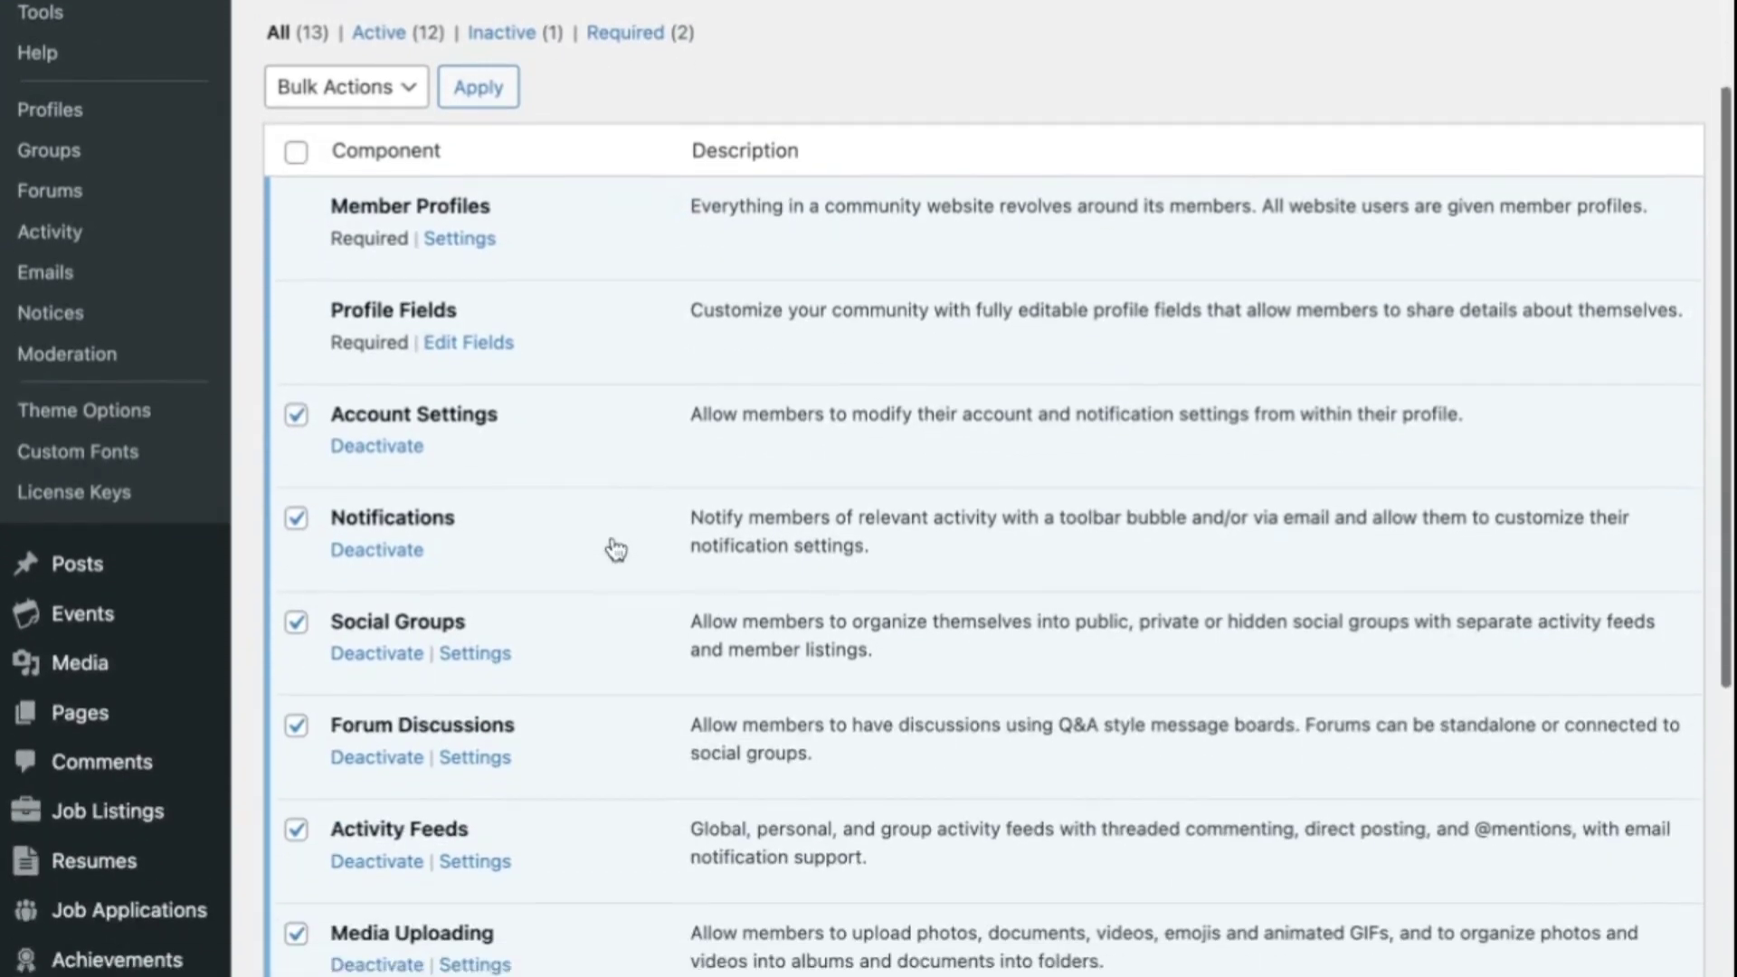
scroll(616, 549, down, 1)
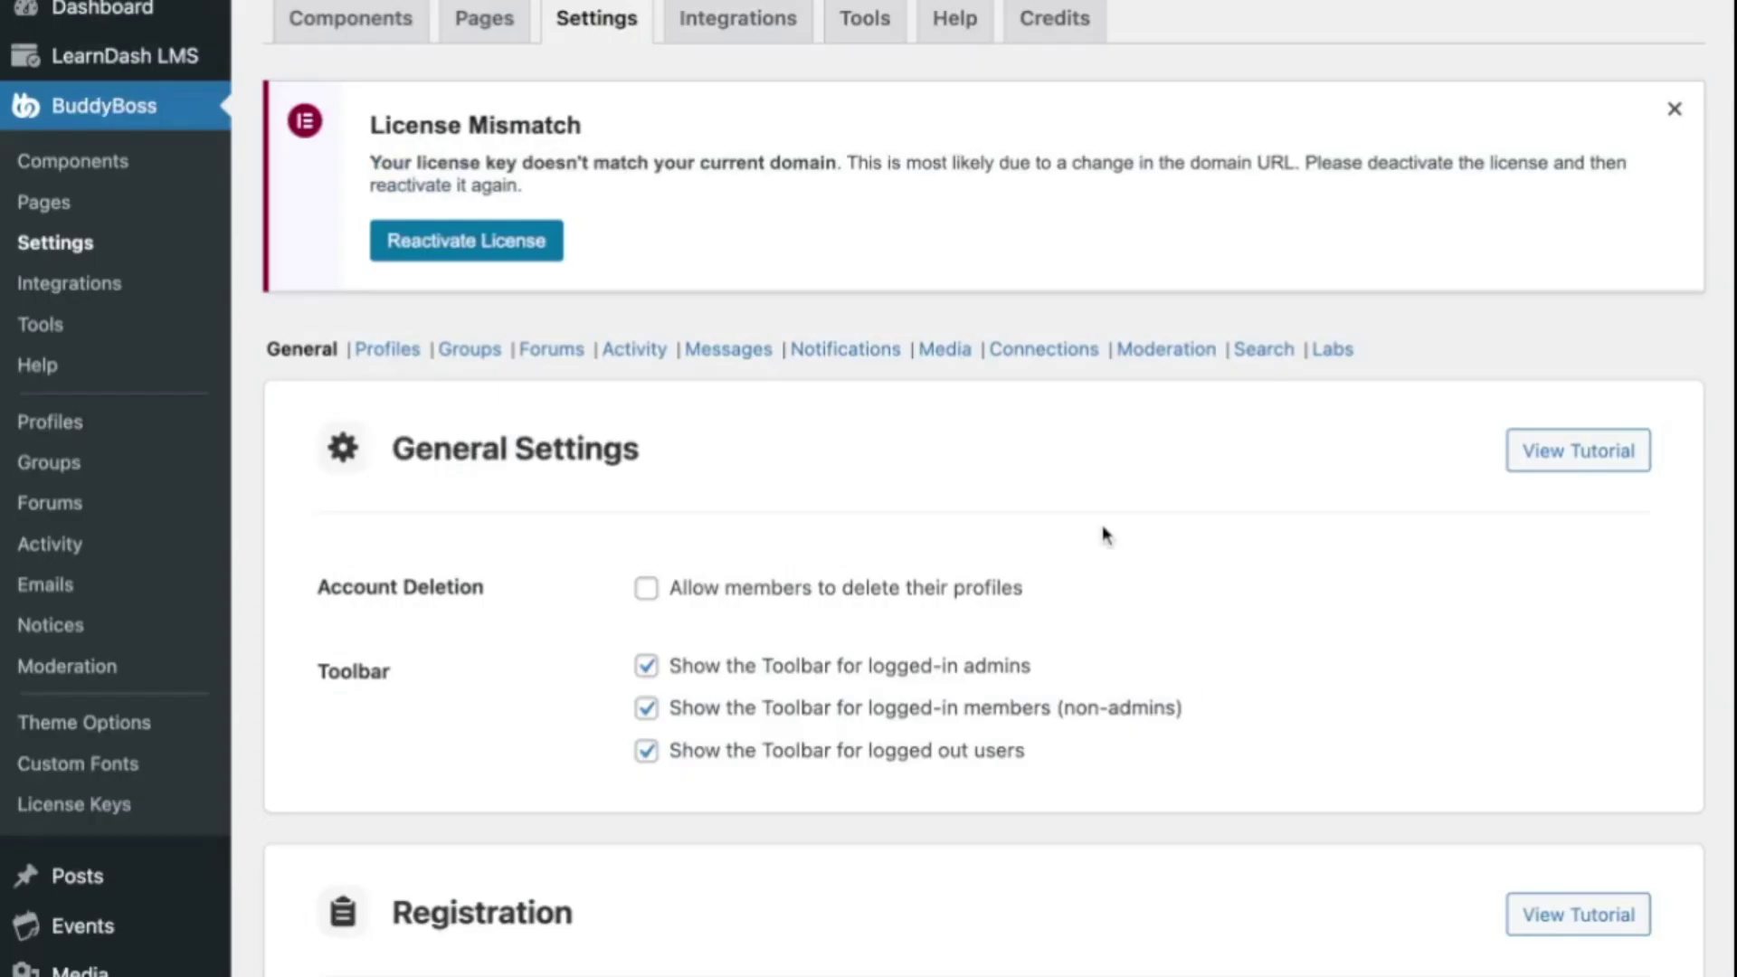
click(634, 352)
- Scroll down through the Activity settings to review them
scroll(734, 401, down, 3)
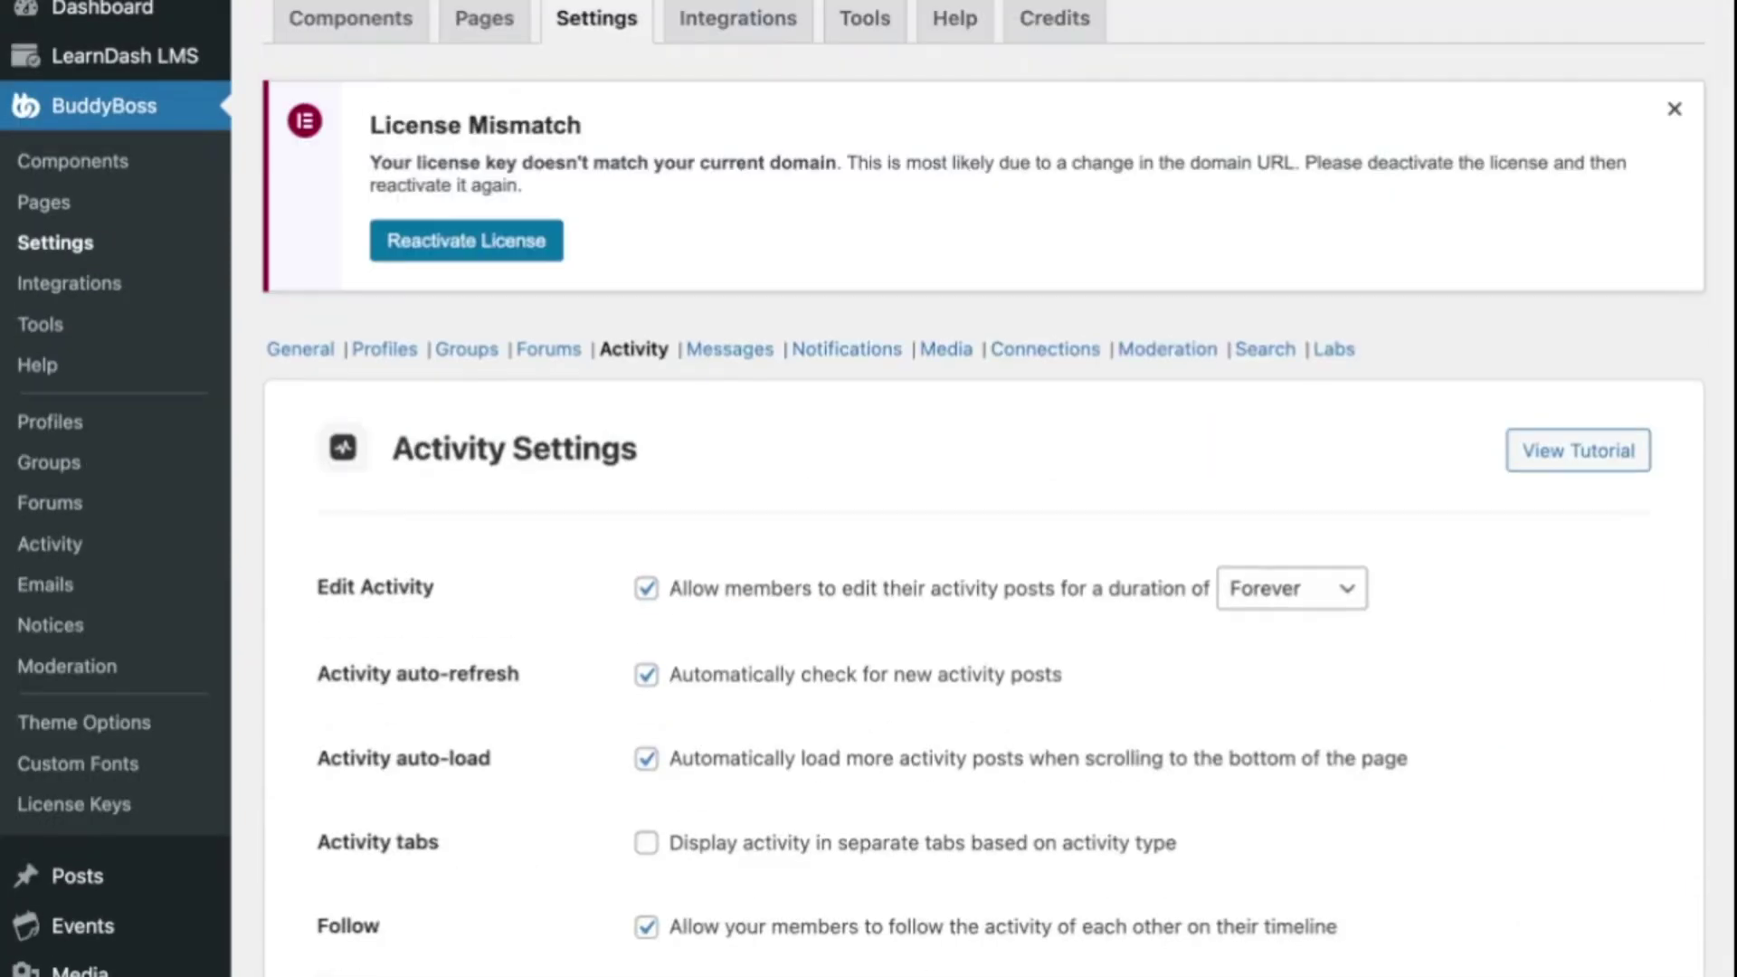
scroll(607, 441, down, 5)
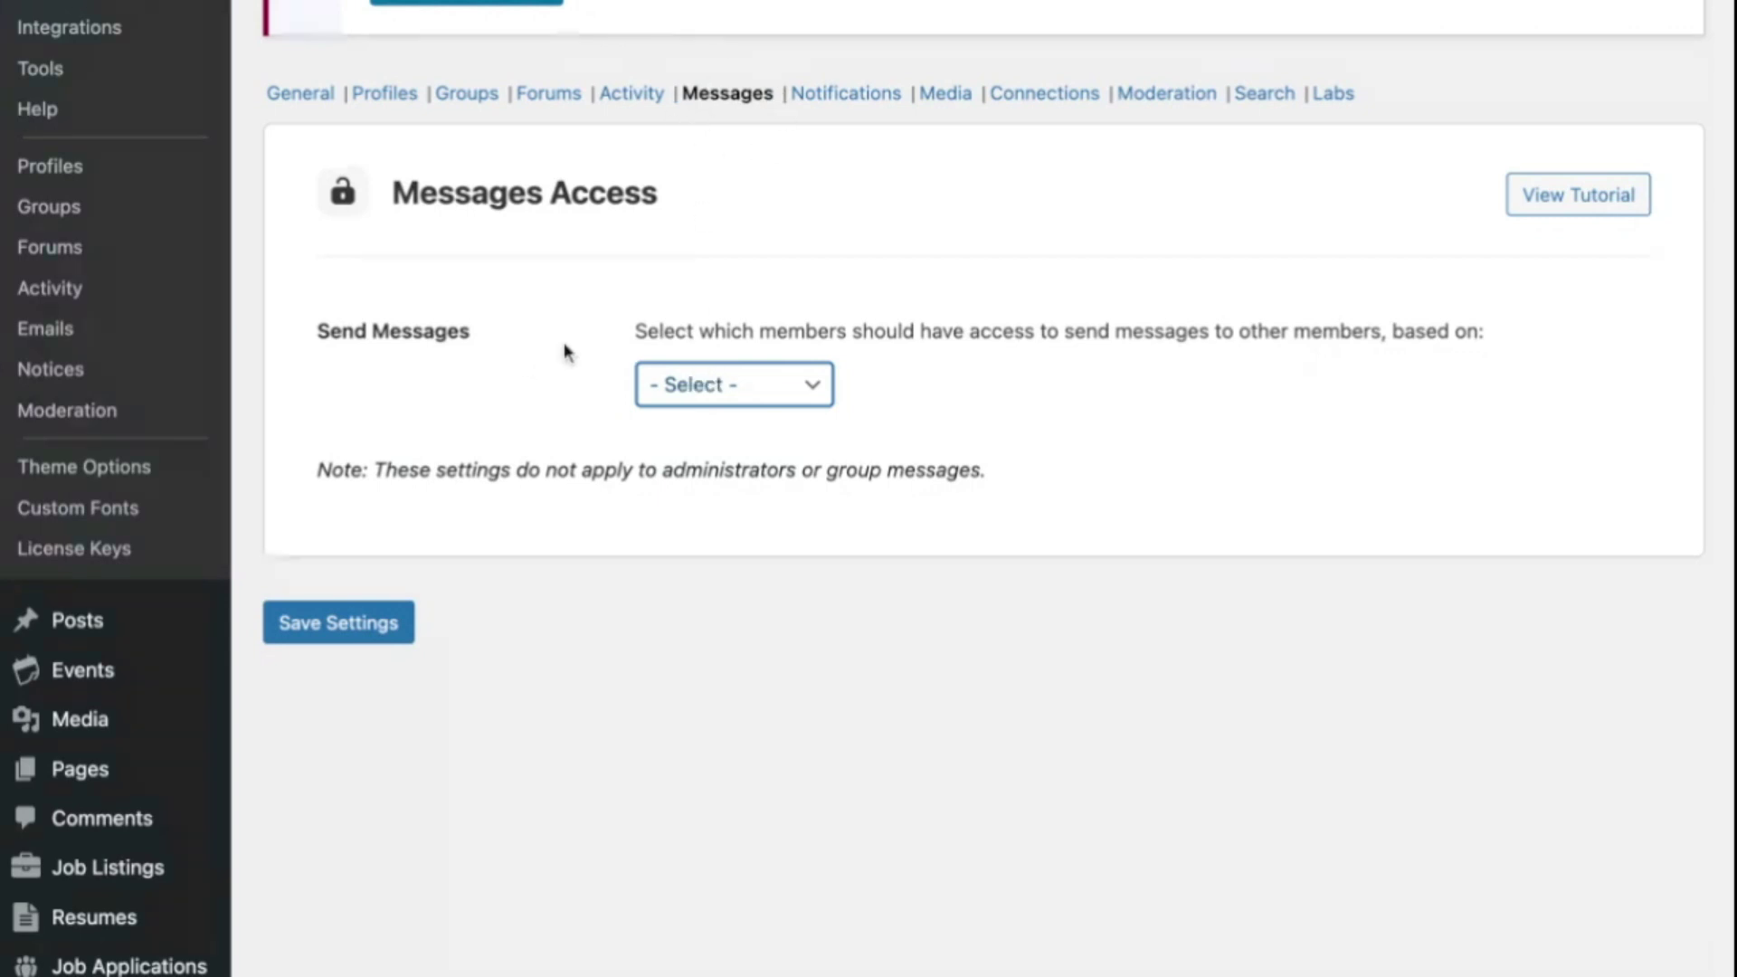
- Base Send Messages access on WordPress Role, allowing Author to message Any member
drag(510, 340, 300, 328)
click(377, 387)
click(804, 387)
click(809, 409)
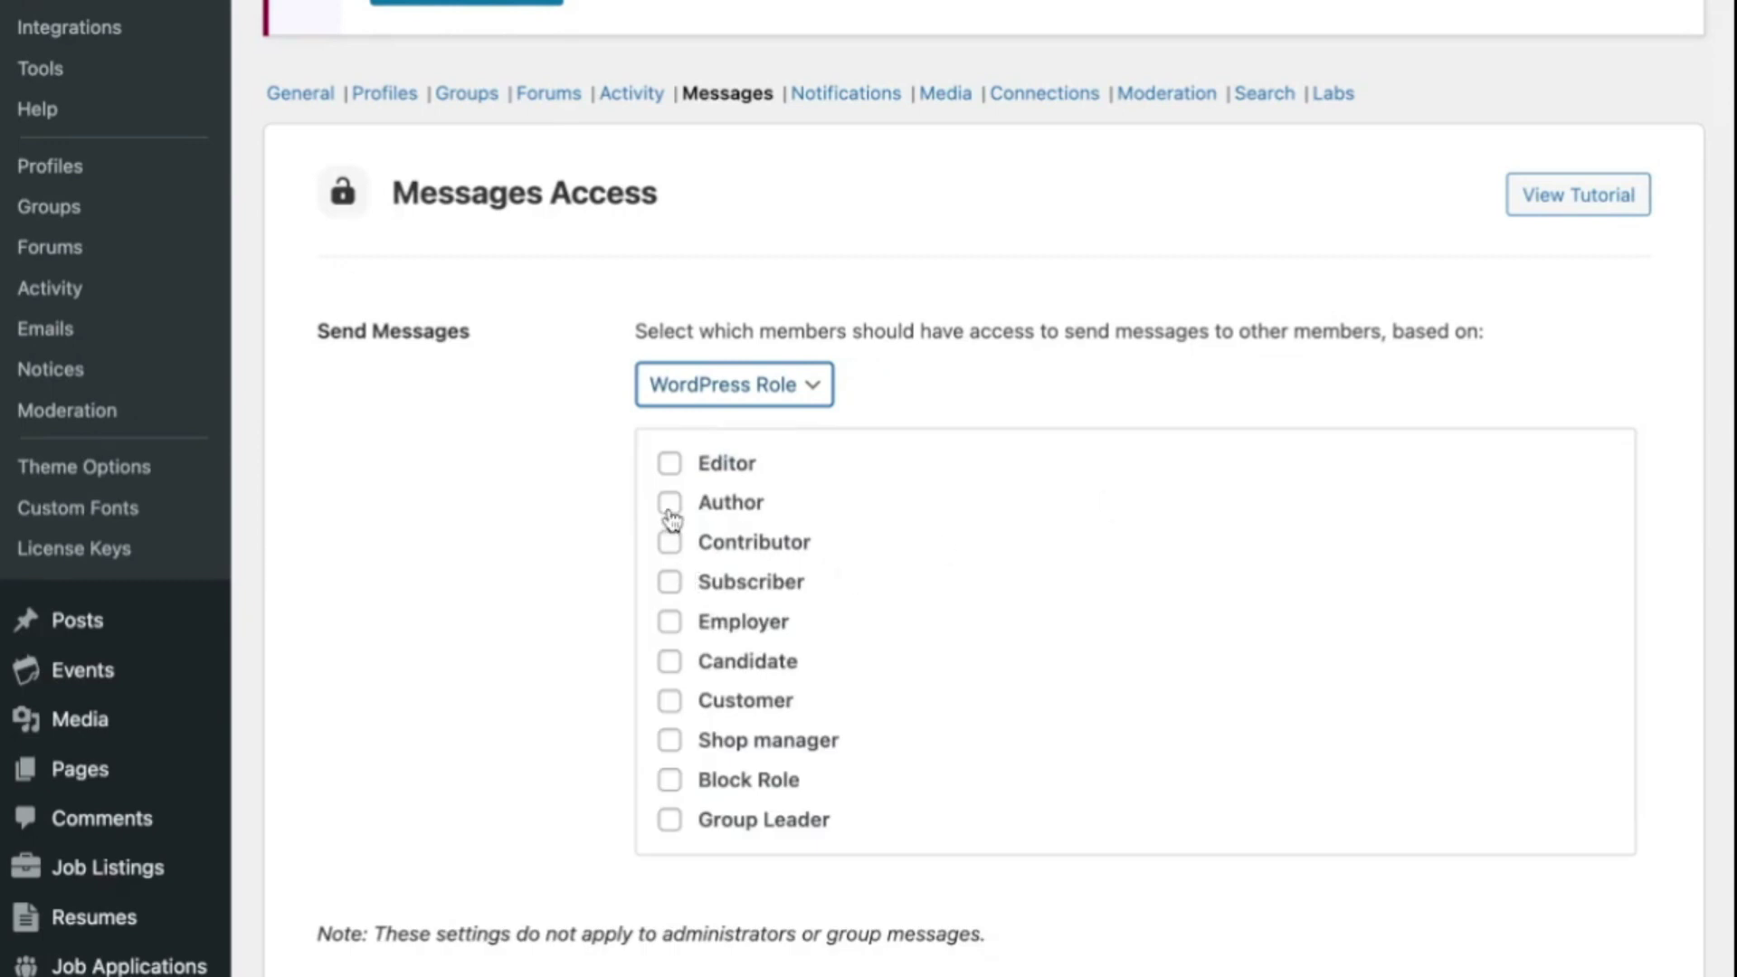
click(669, 507)
scroll(624, 730, down, 2)
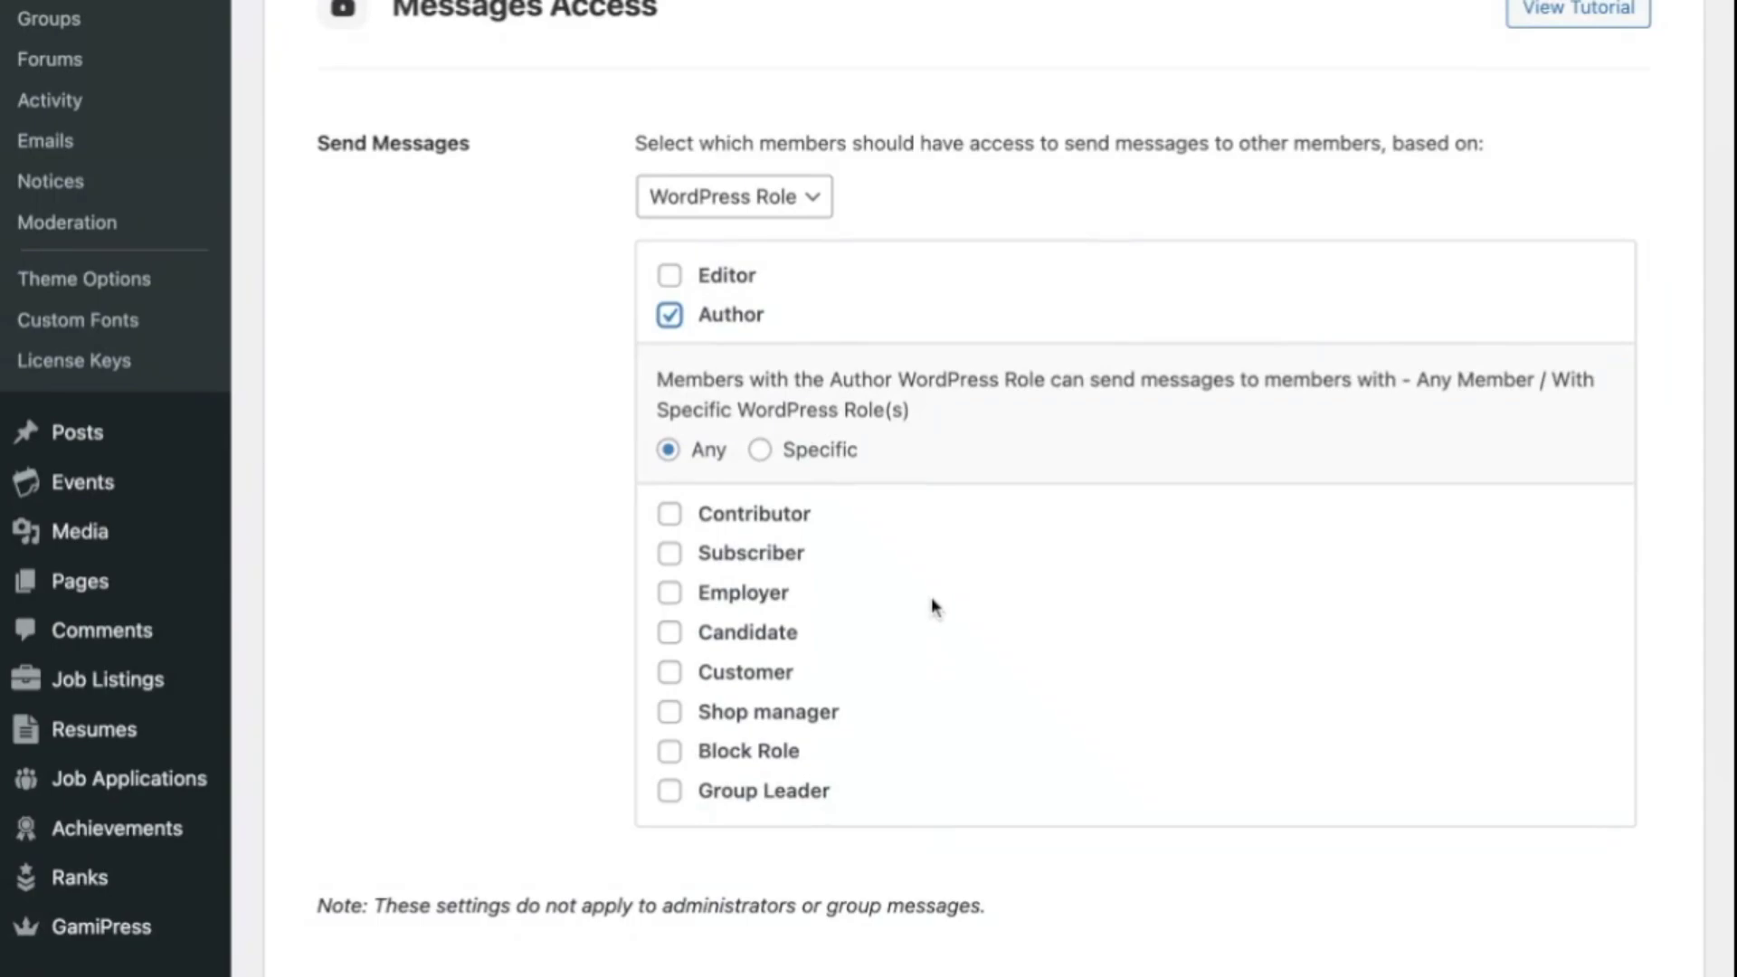
scroll(930, 604, down, 1)
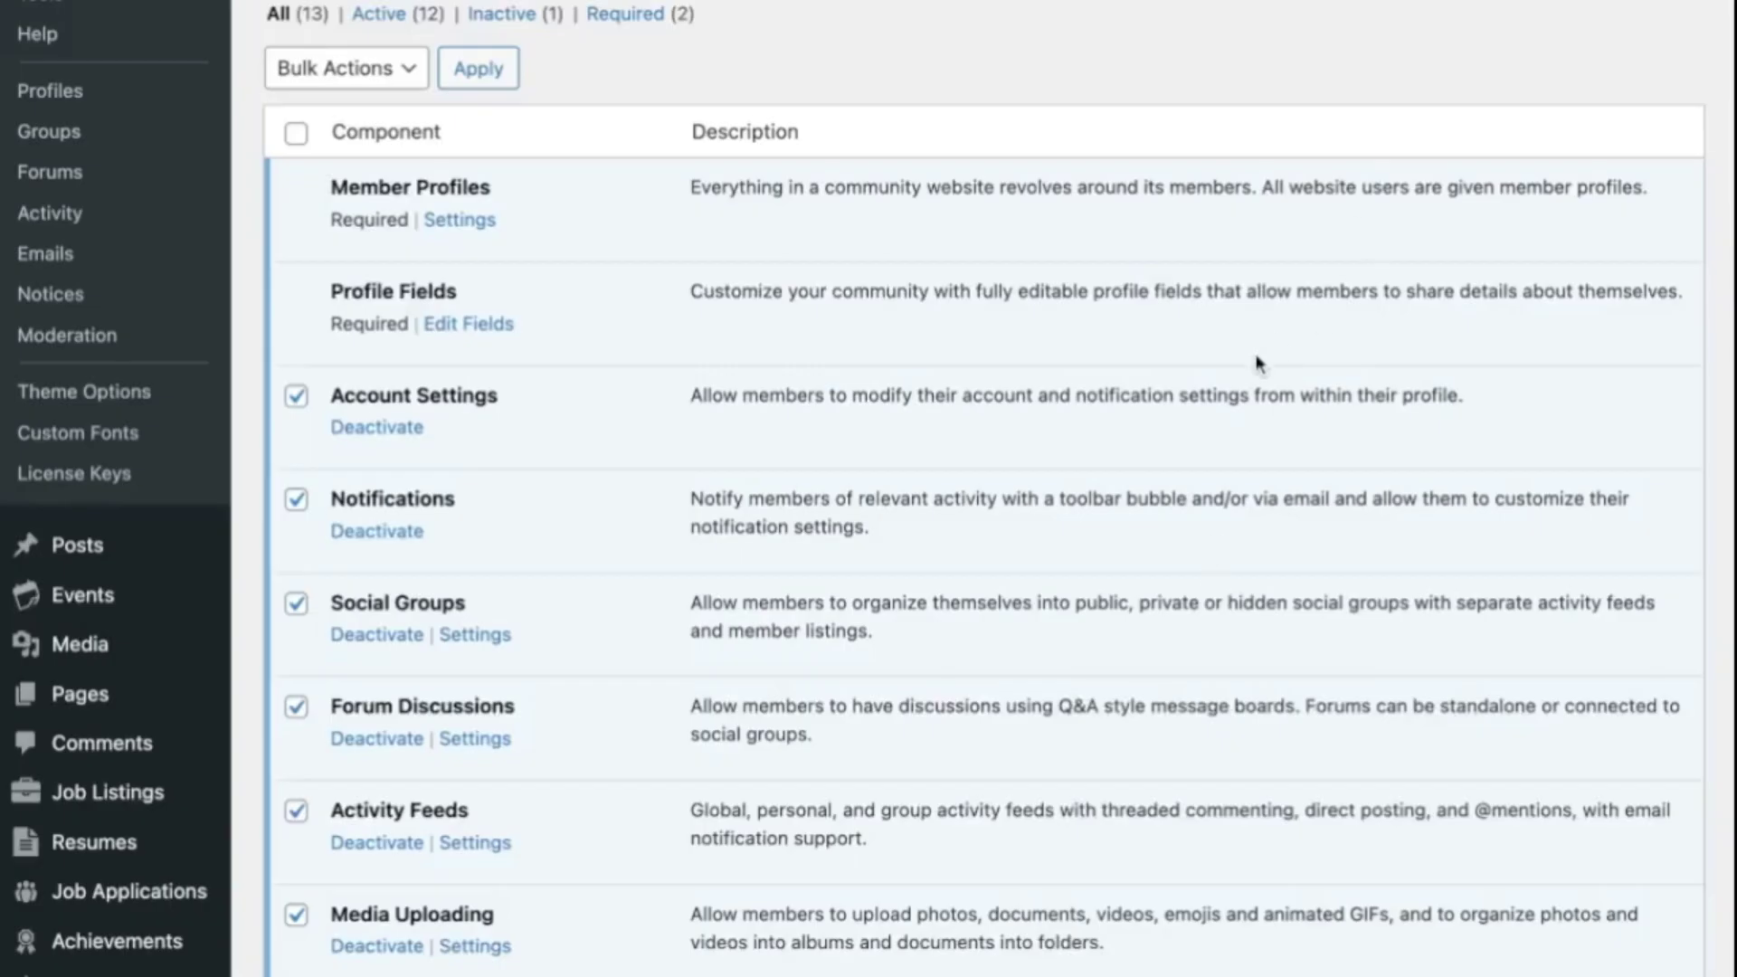
- Scroll the Components list to Member Connections and highlight its description
scroll(1257, 362, down, 3)
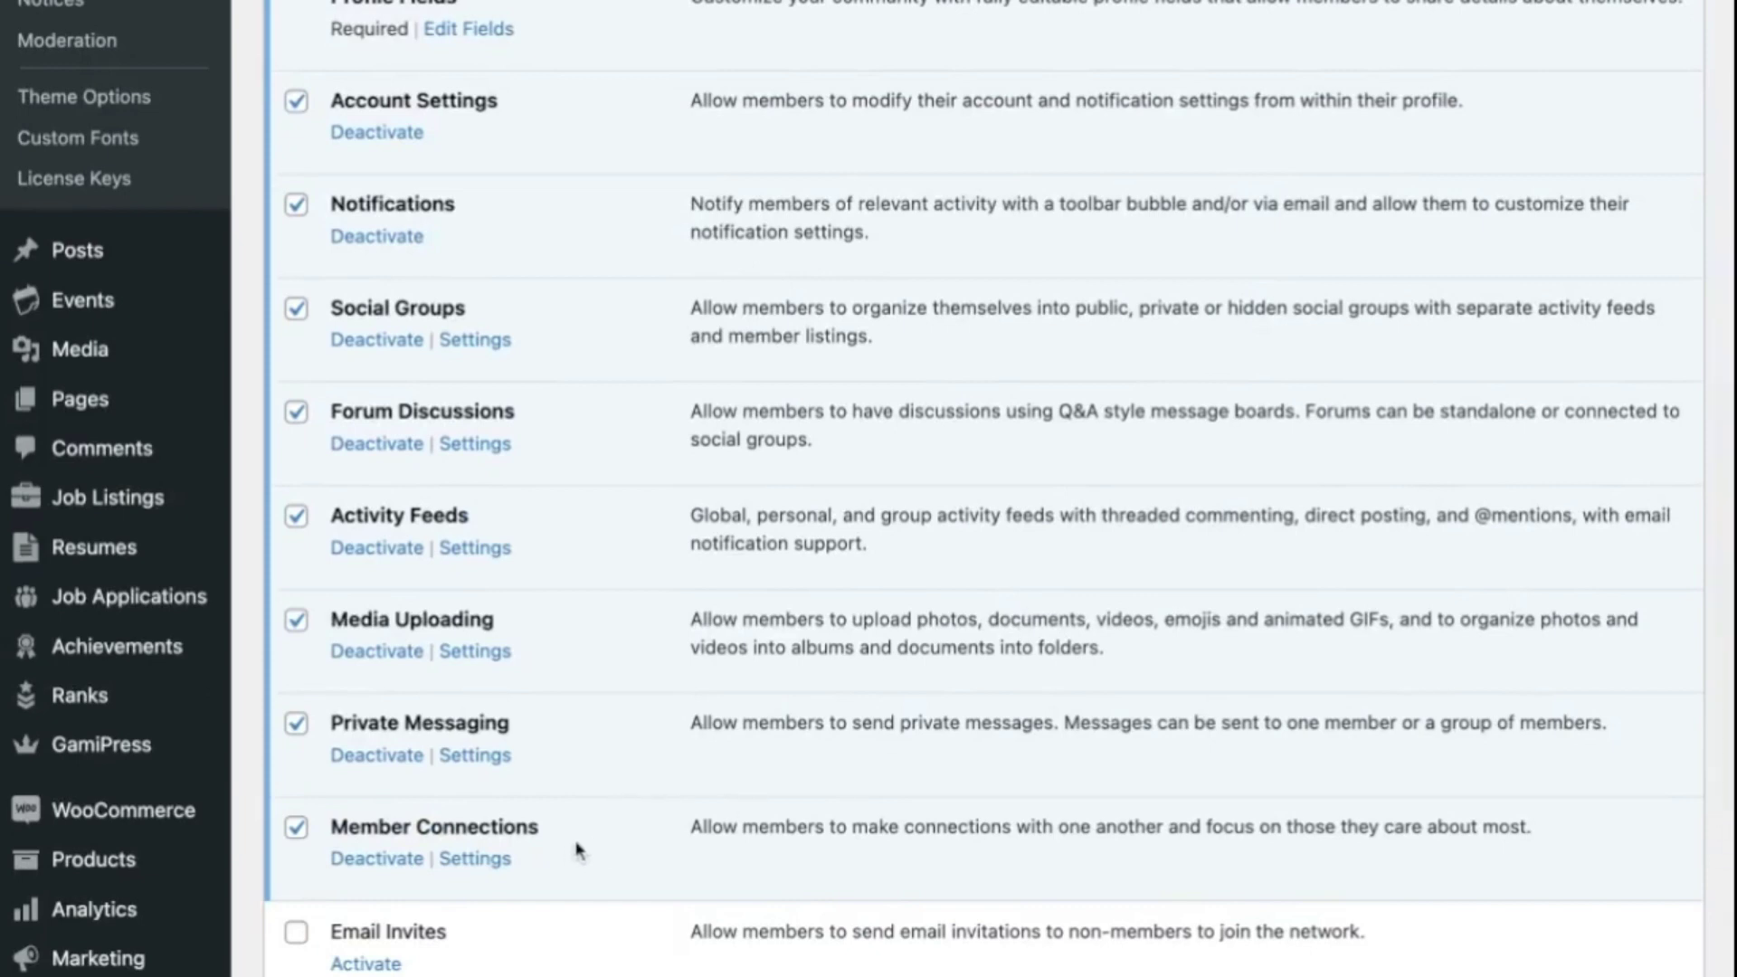
drag(690, 830, 1015, 827)
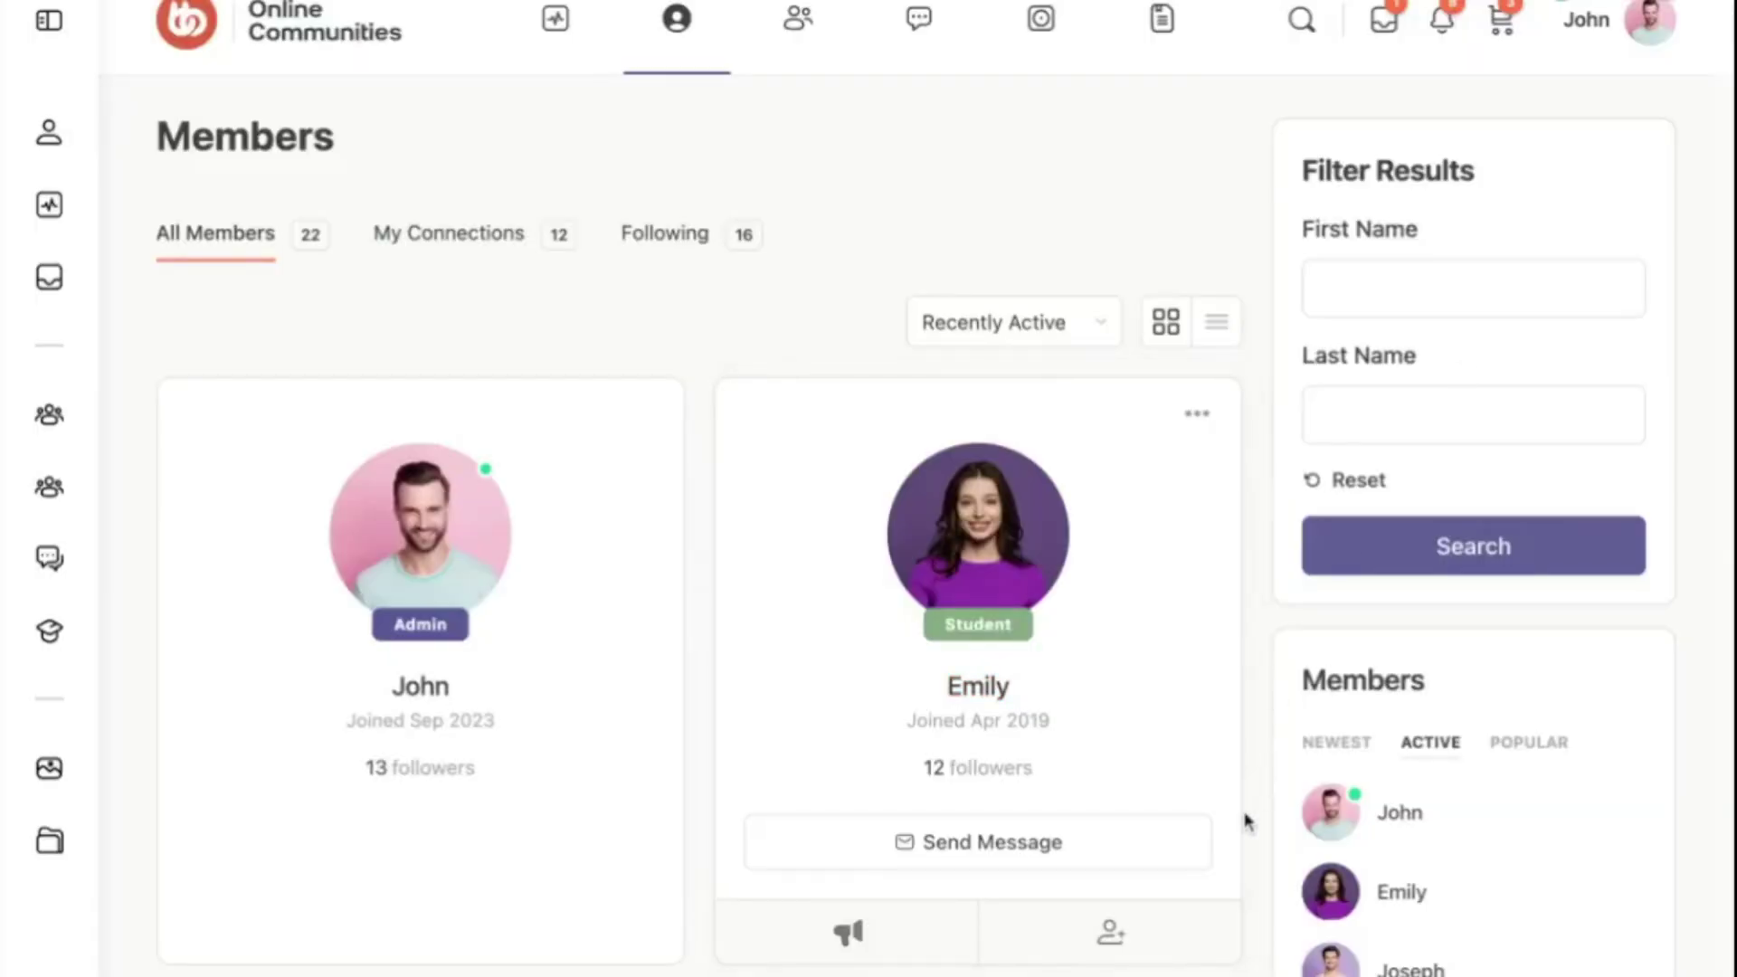
- Scroll through the member cards in the Members directory
scroll(1247, 822, down, 5)
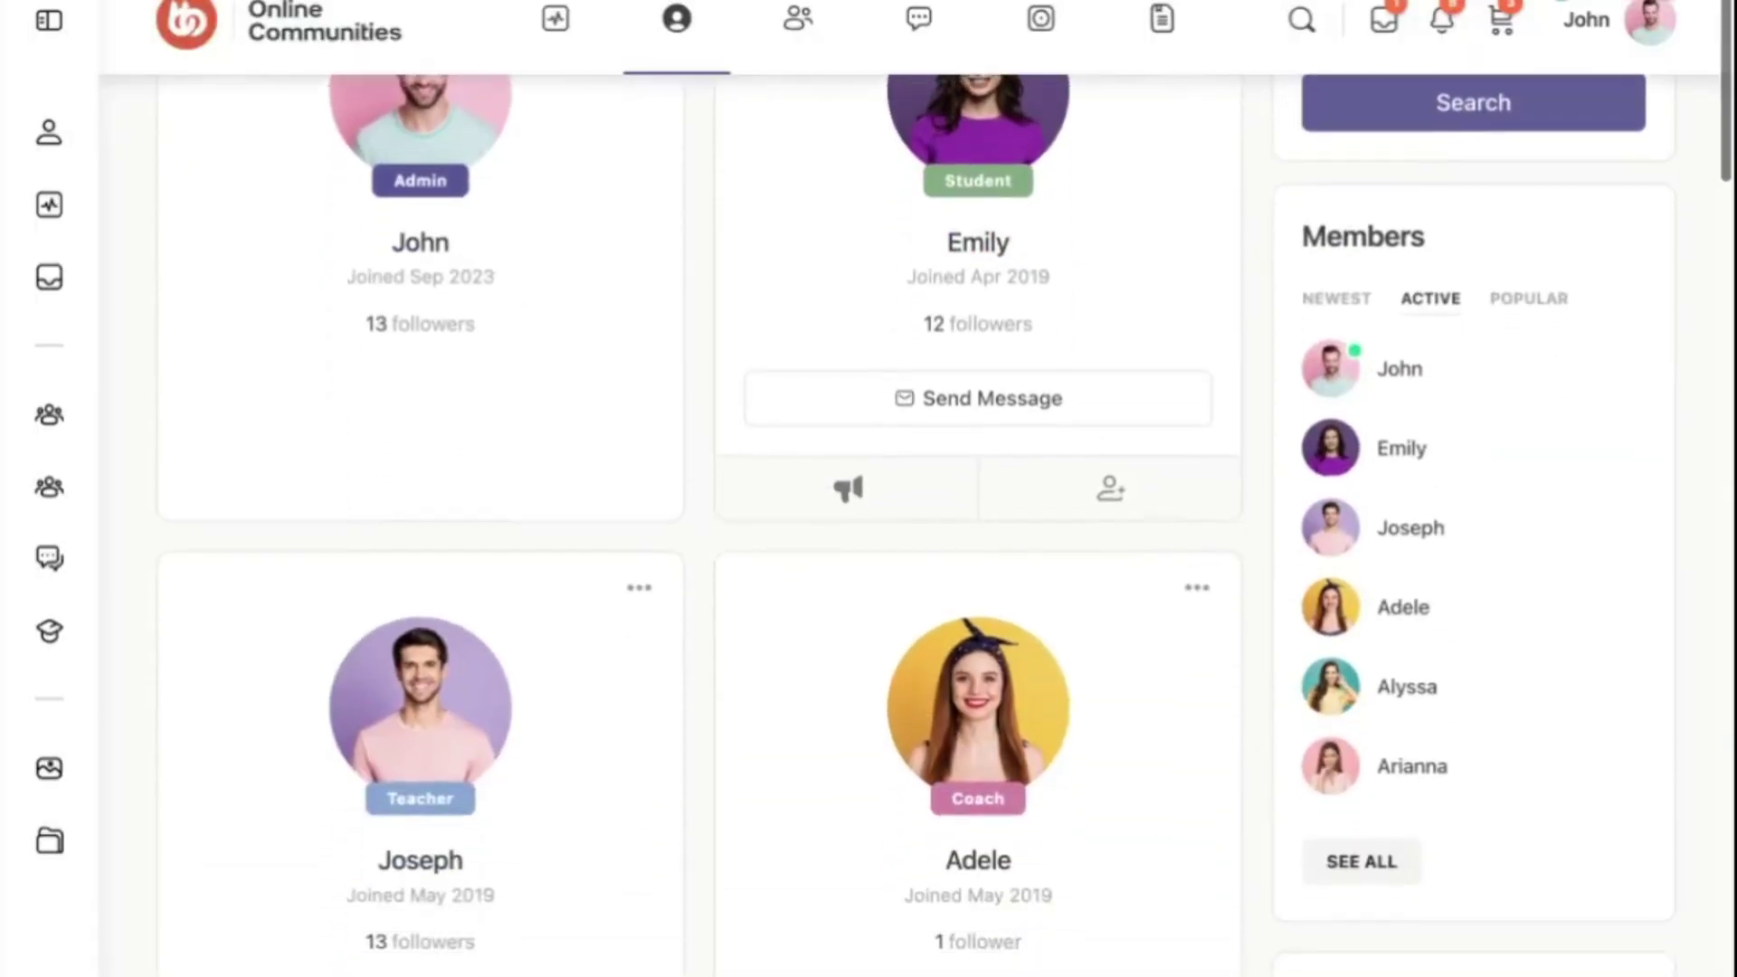
scroll(917, 524, down, 3)
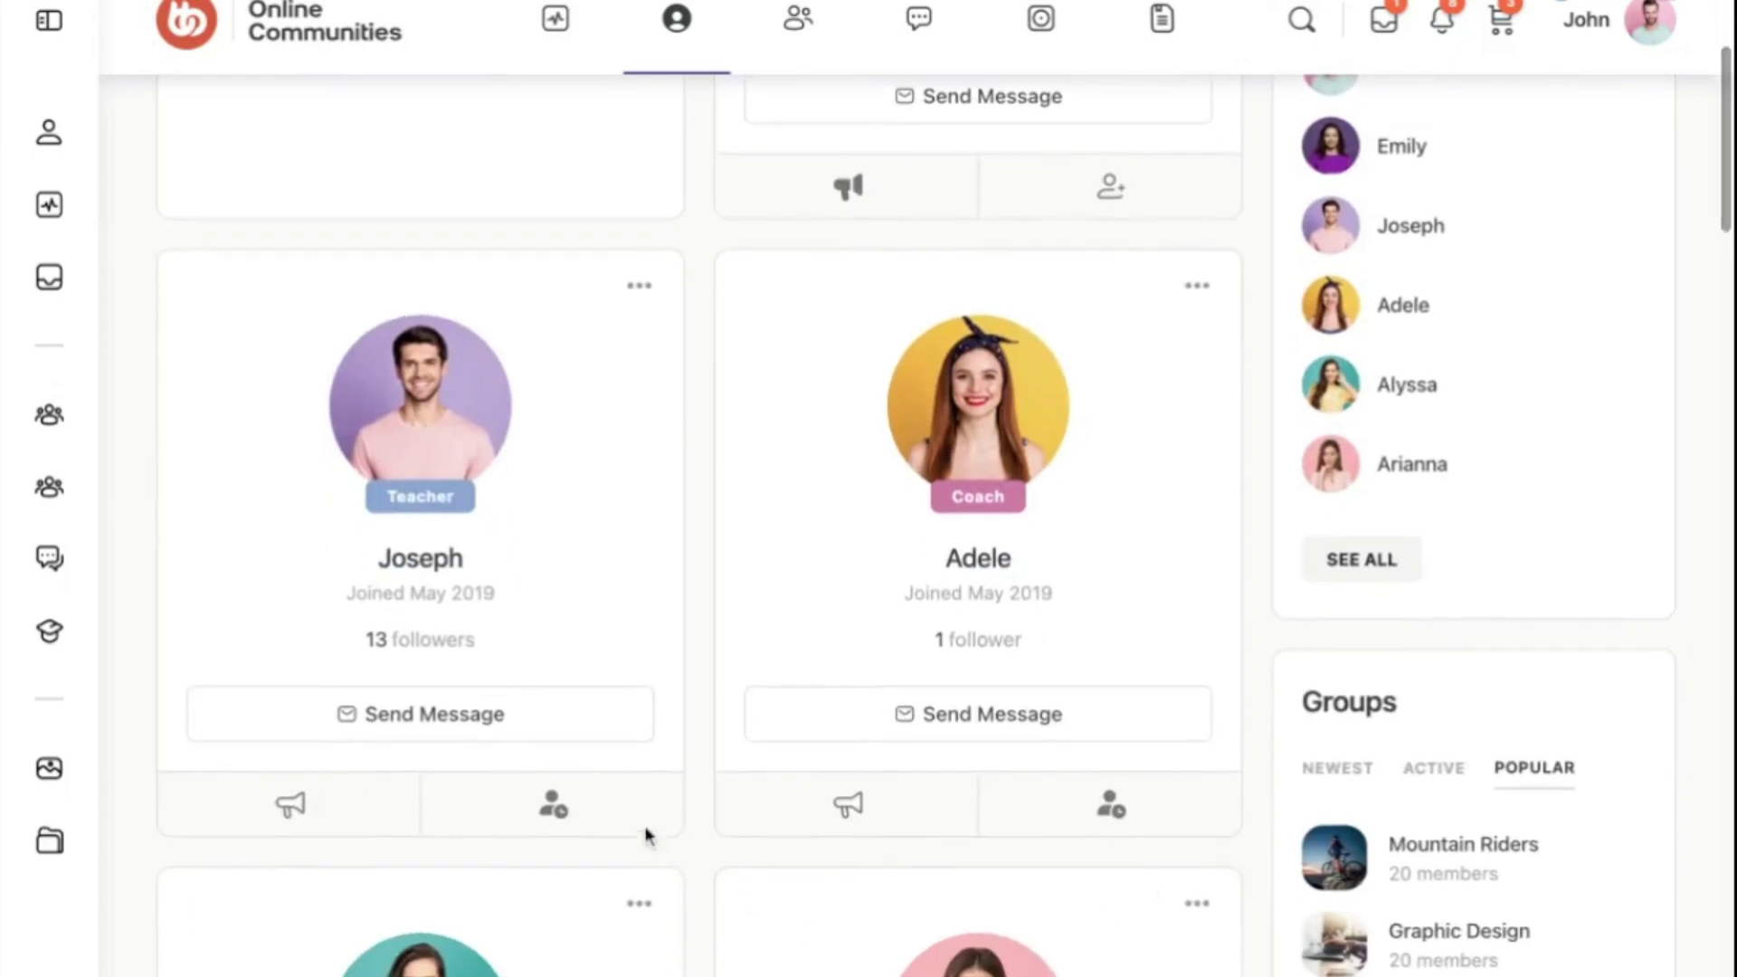
scroll(1128, 784, up, 5)
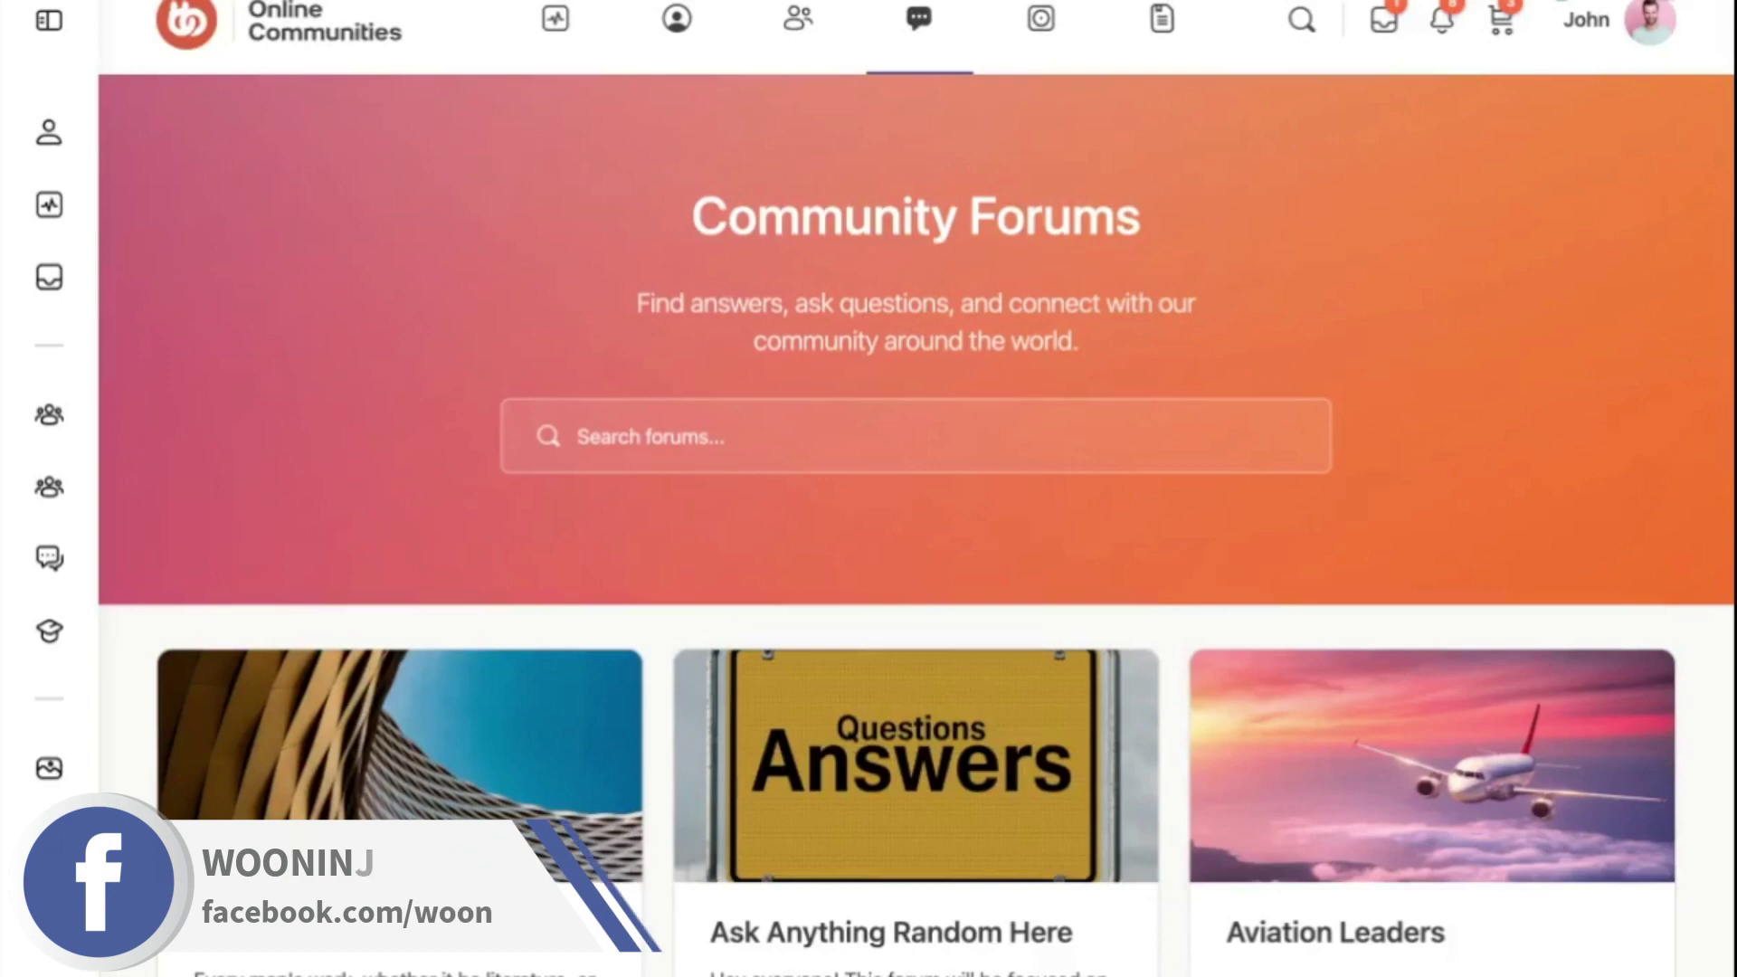
- Scroll through the forums listed on the Community Forums page
scroll(1551, 326, down, 3)
scroll(915, 525, down, 3)
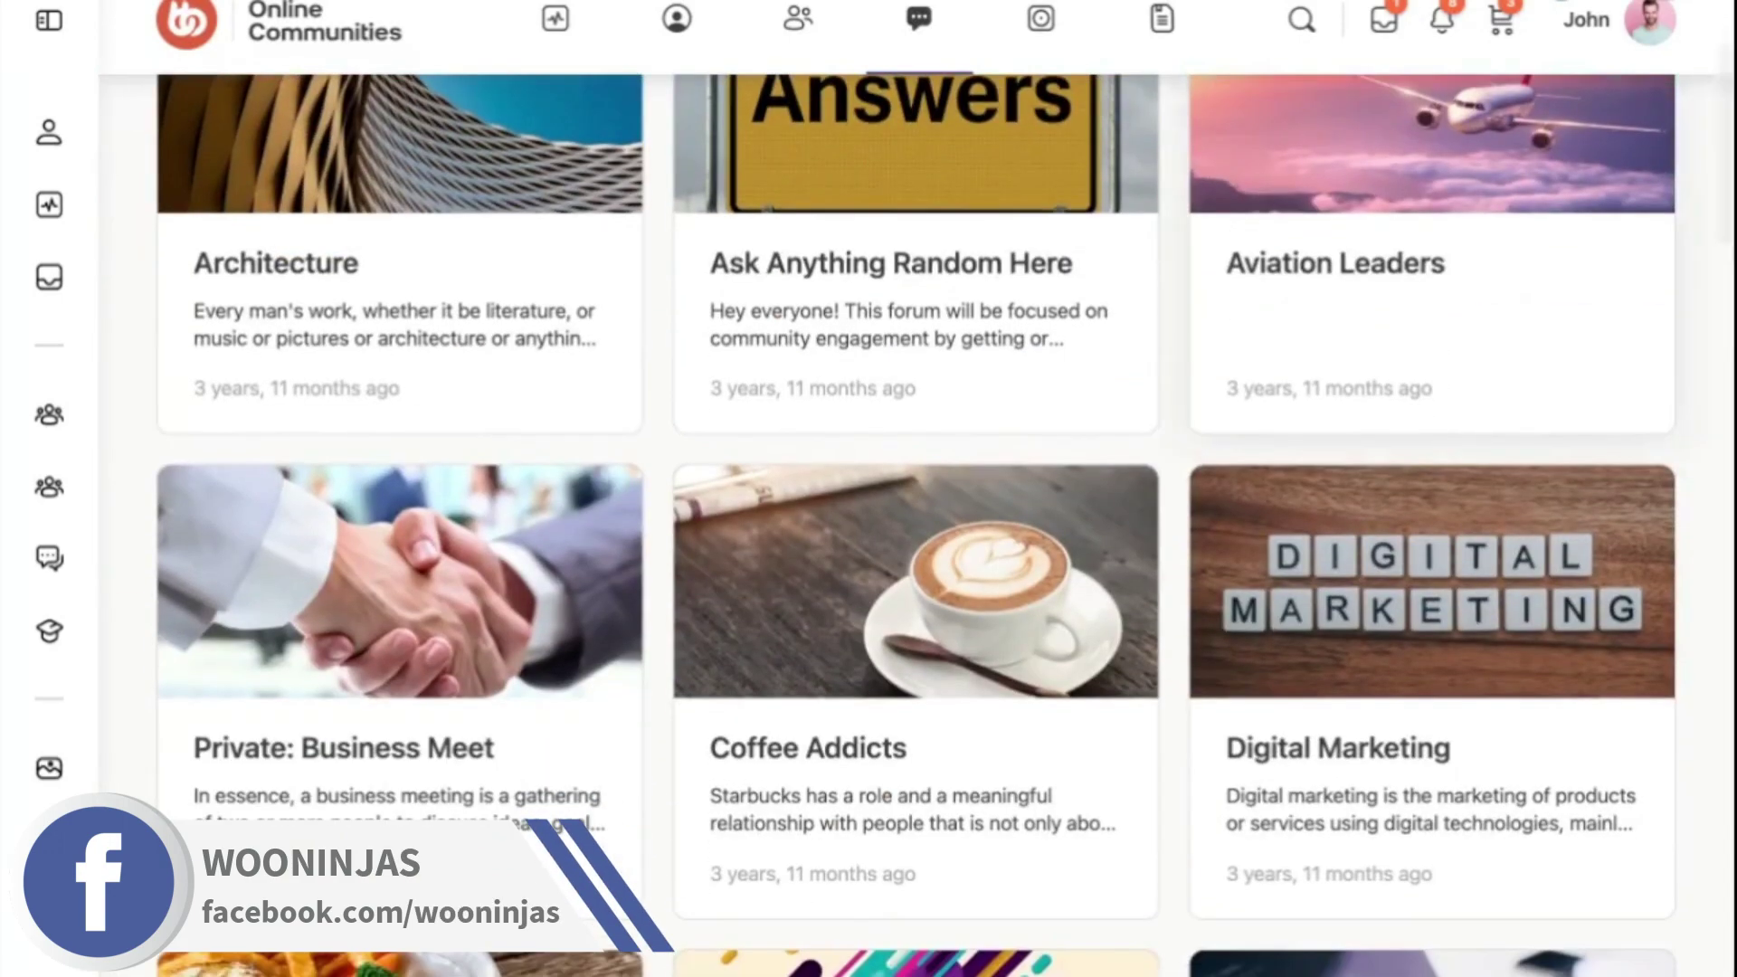
scroll(915, 524, down, 3)
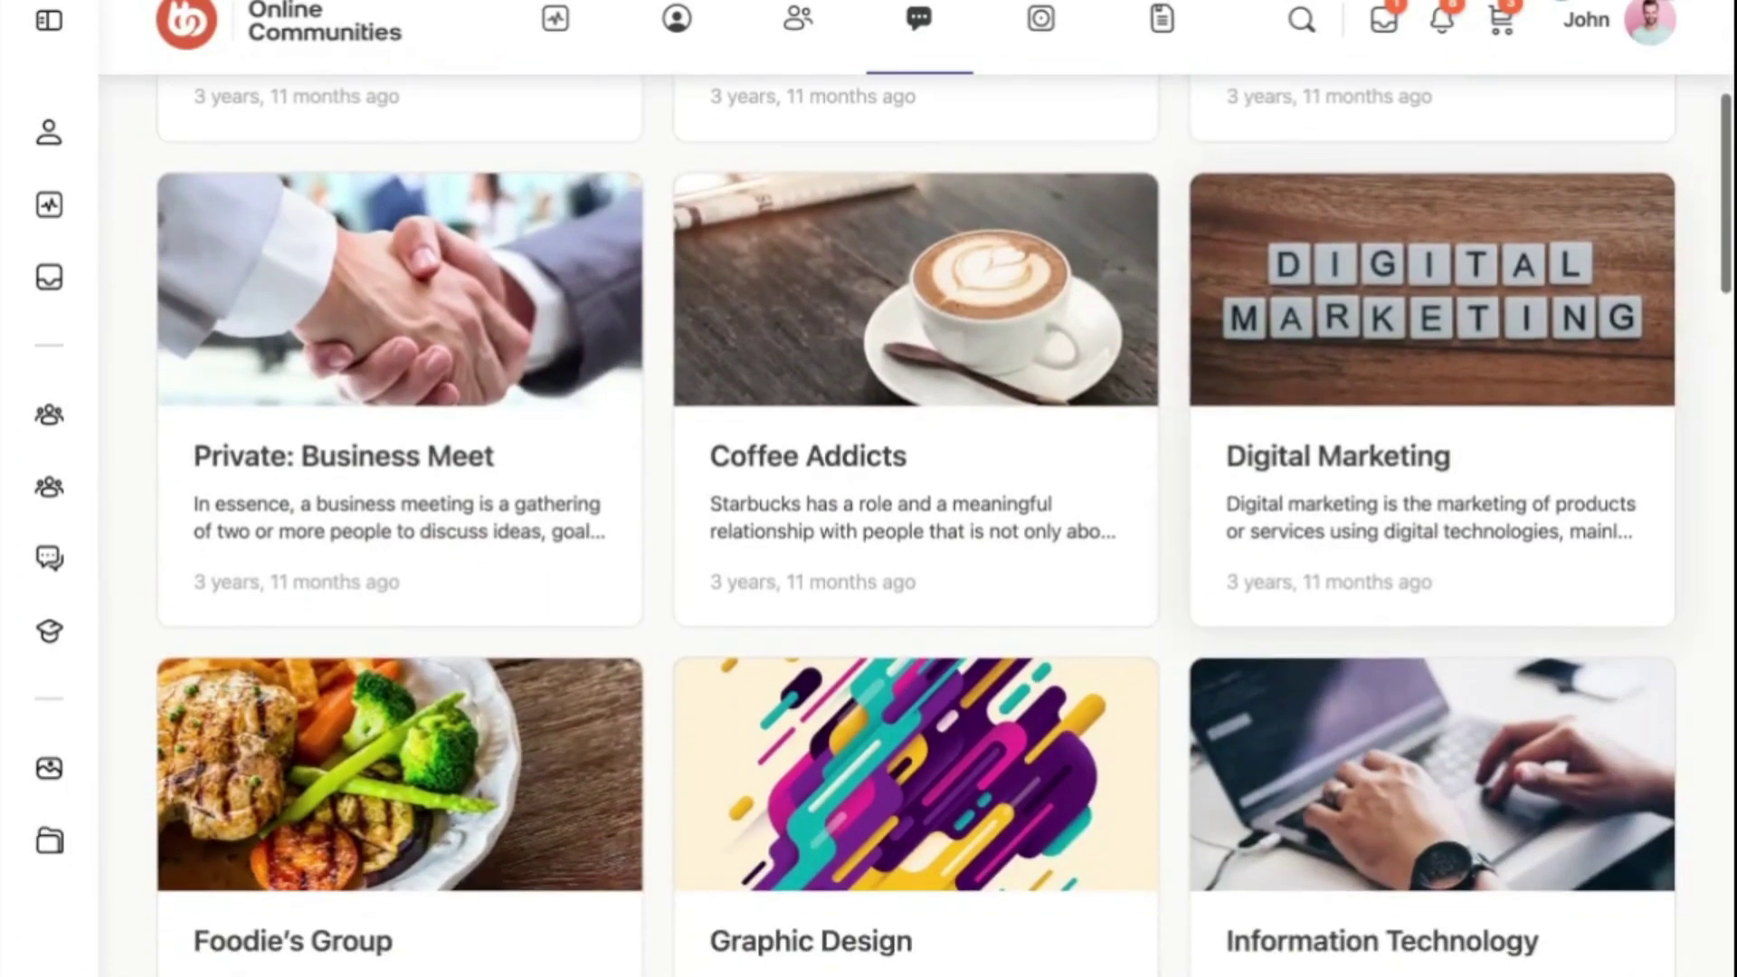
scroll(915, 524, down, 3)
scroll(915, 525, down, 6)
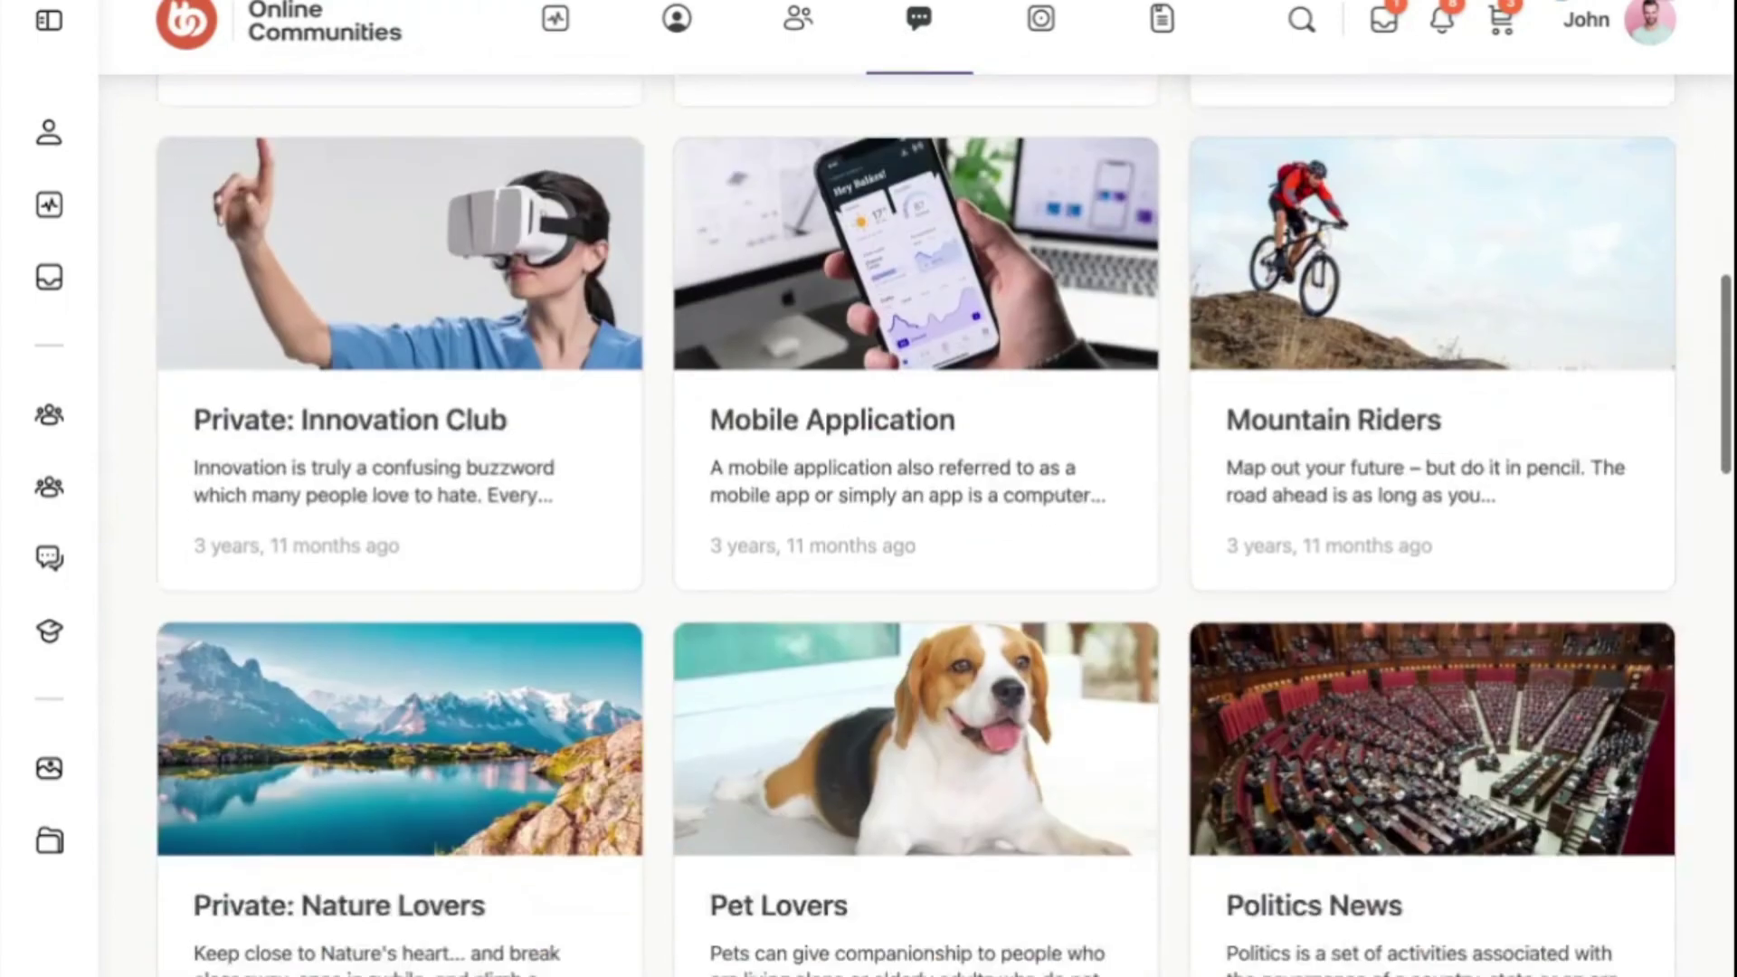
scroll(915, 525, down, 3)
scroll(915, 525, up, 3)
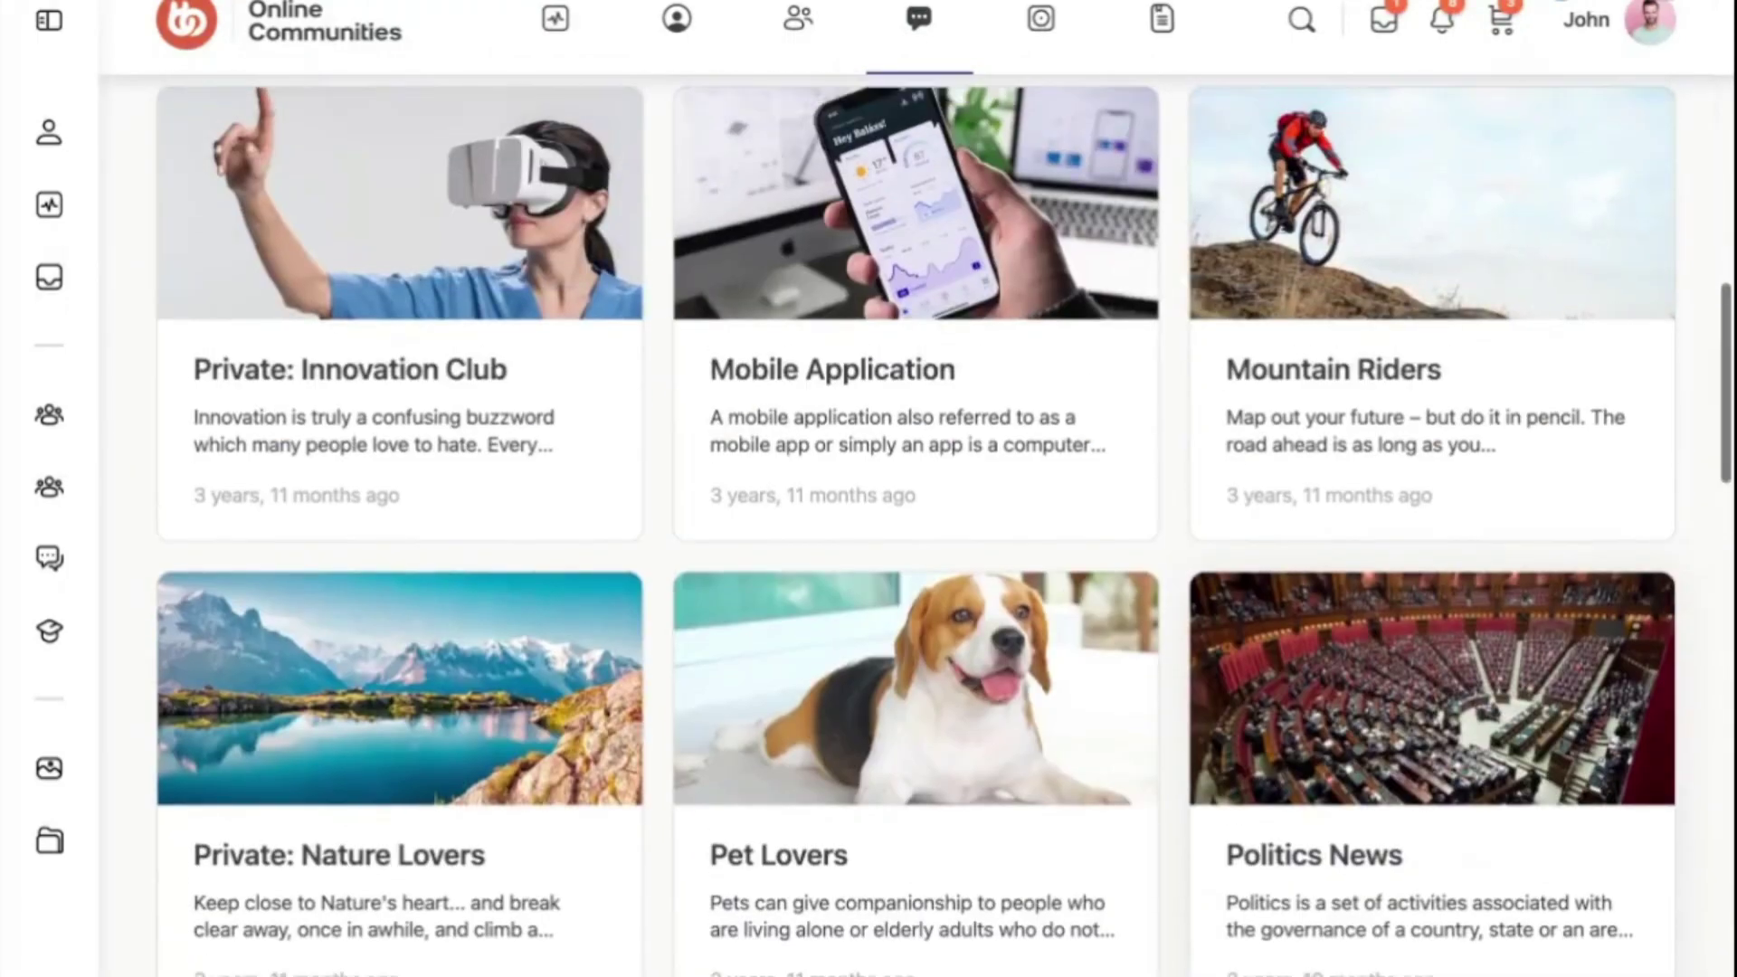
scroll(915, 525, down, 2)
scroll(916, 525, down, 7)
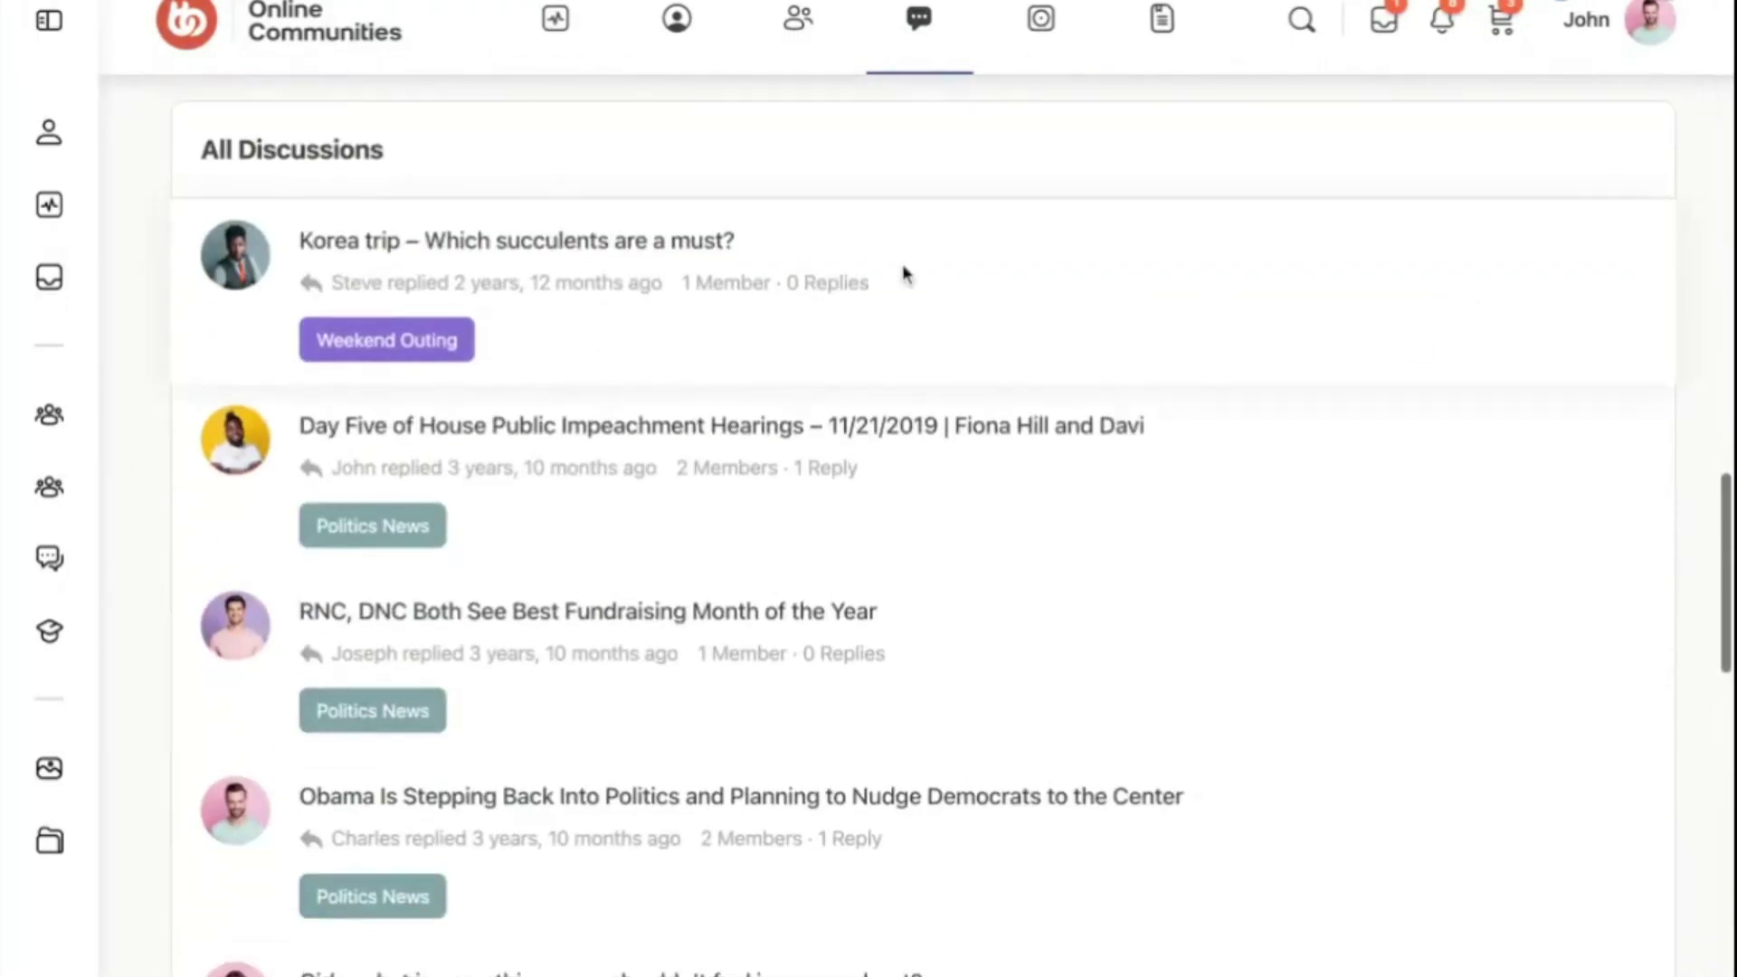
scroll(1113, 842, up, 15)
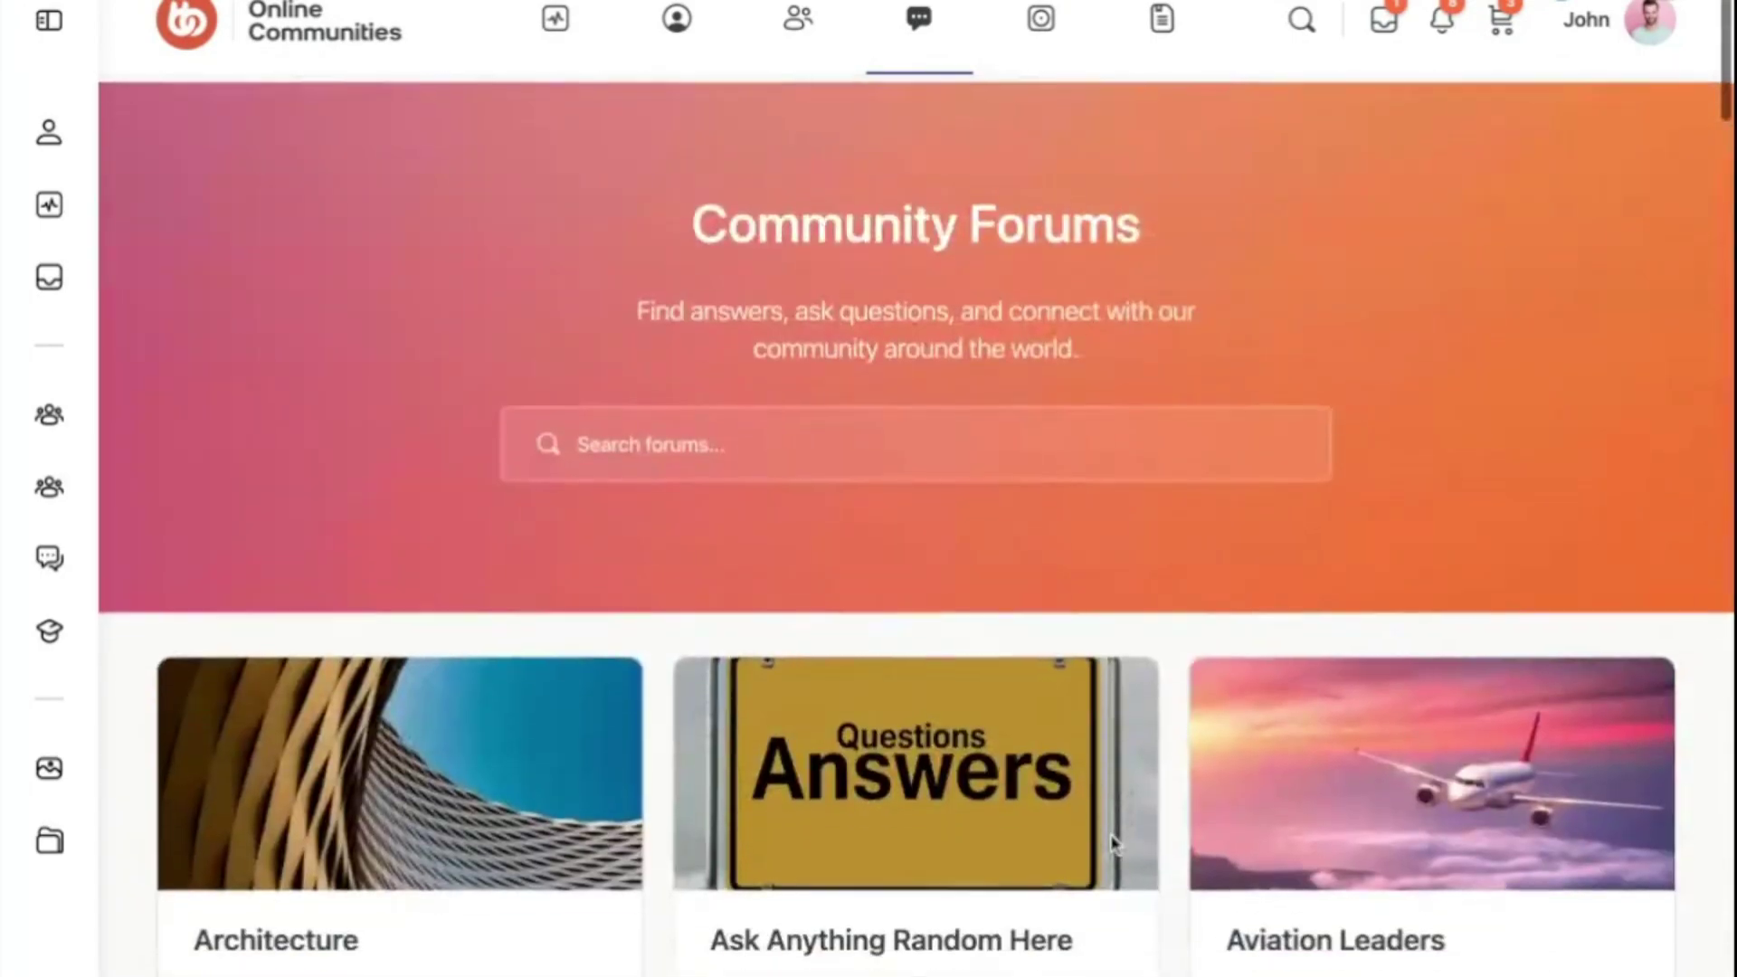
- Highlight the Community Forums heading and its subtitle paragraph for emphasis
drag(1166, 242, 647, 220)
drag(1150, 360, 752, 342)
triple_click(1151, 360)
click(578, 329)
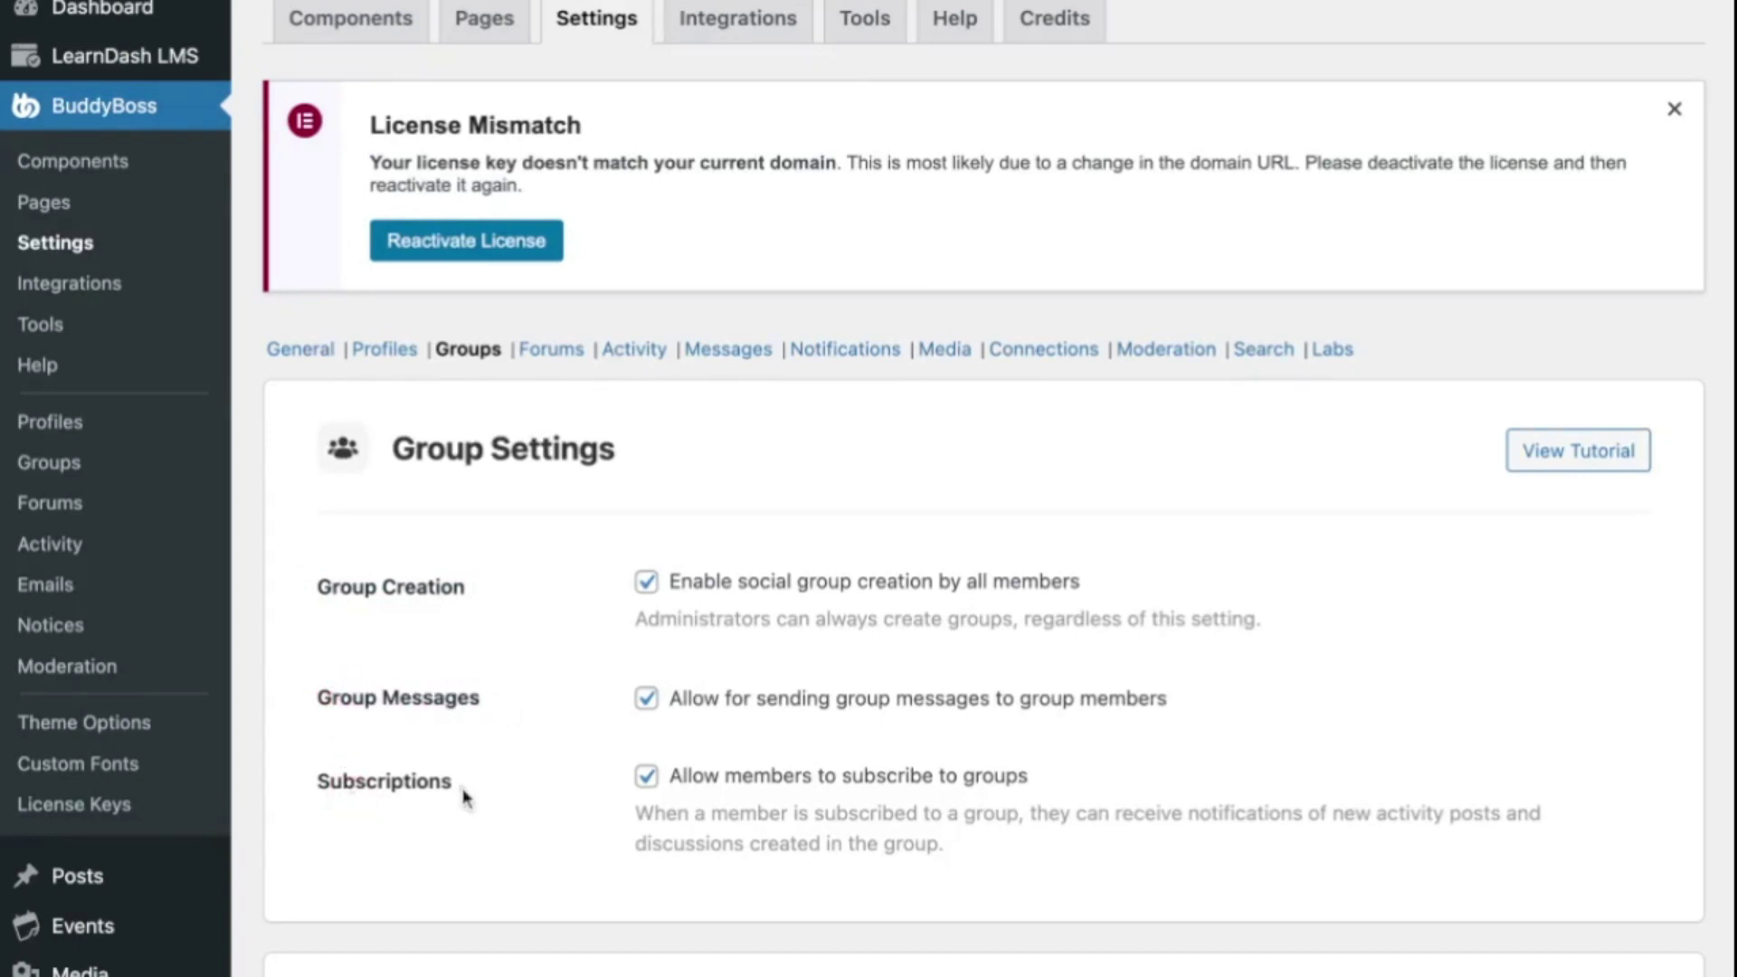
- Scroll the Groups settings through Group Images and Preview Cover Image
scroll(451, 843, down, 1)
scroll(450, 843, down, 5)
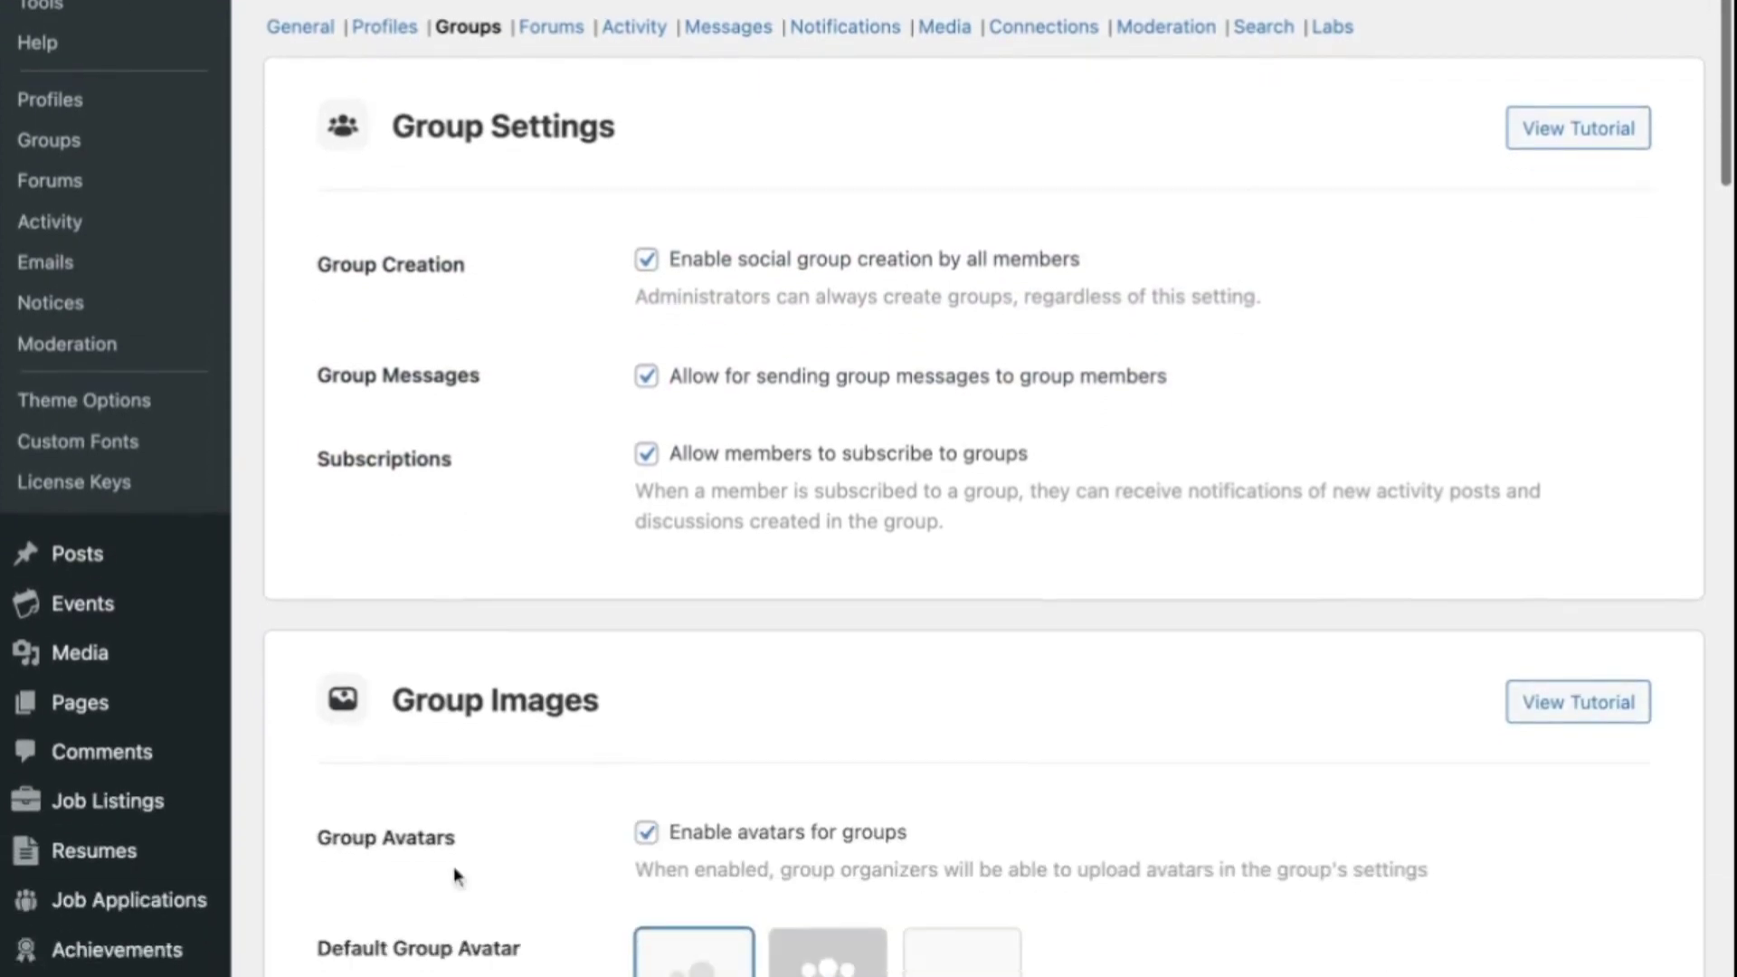
scroll(471, 955, down, 9)
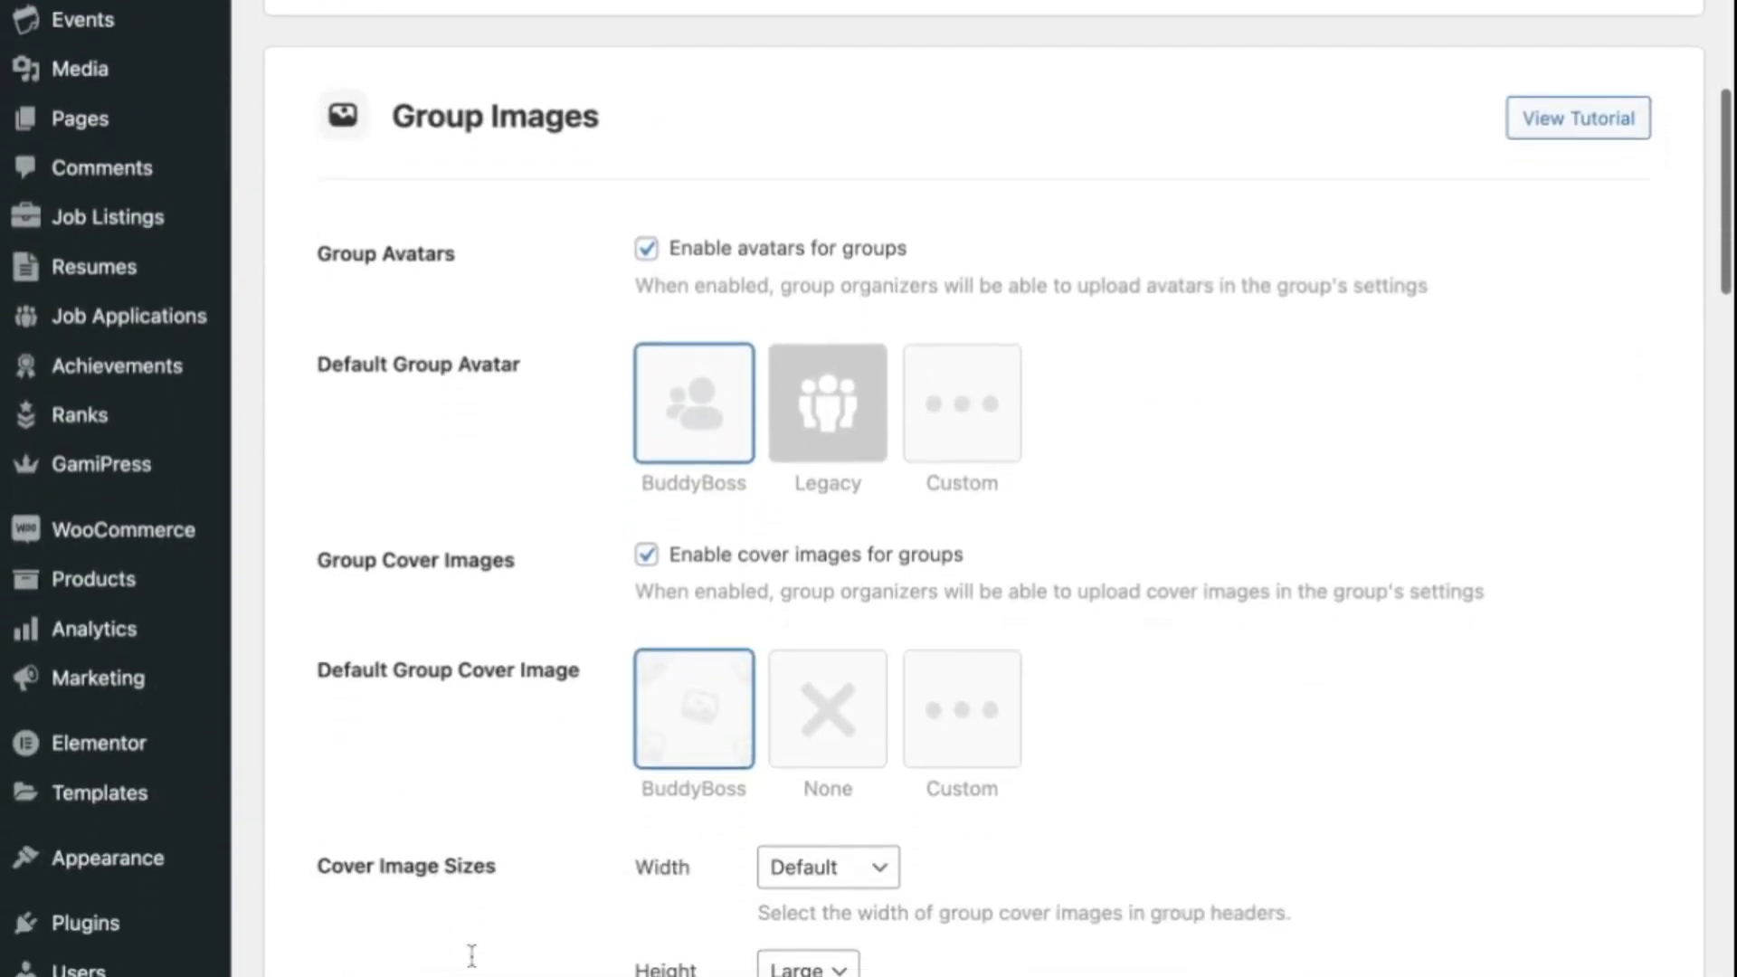
scroll(471, 955, down, 2)
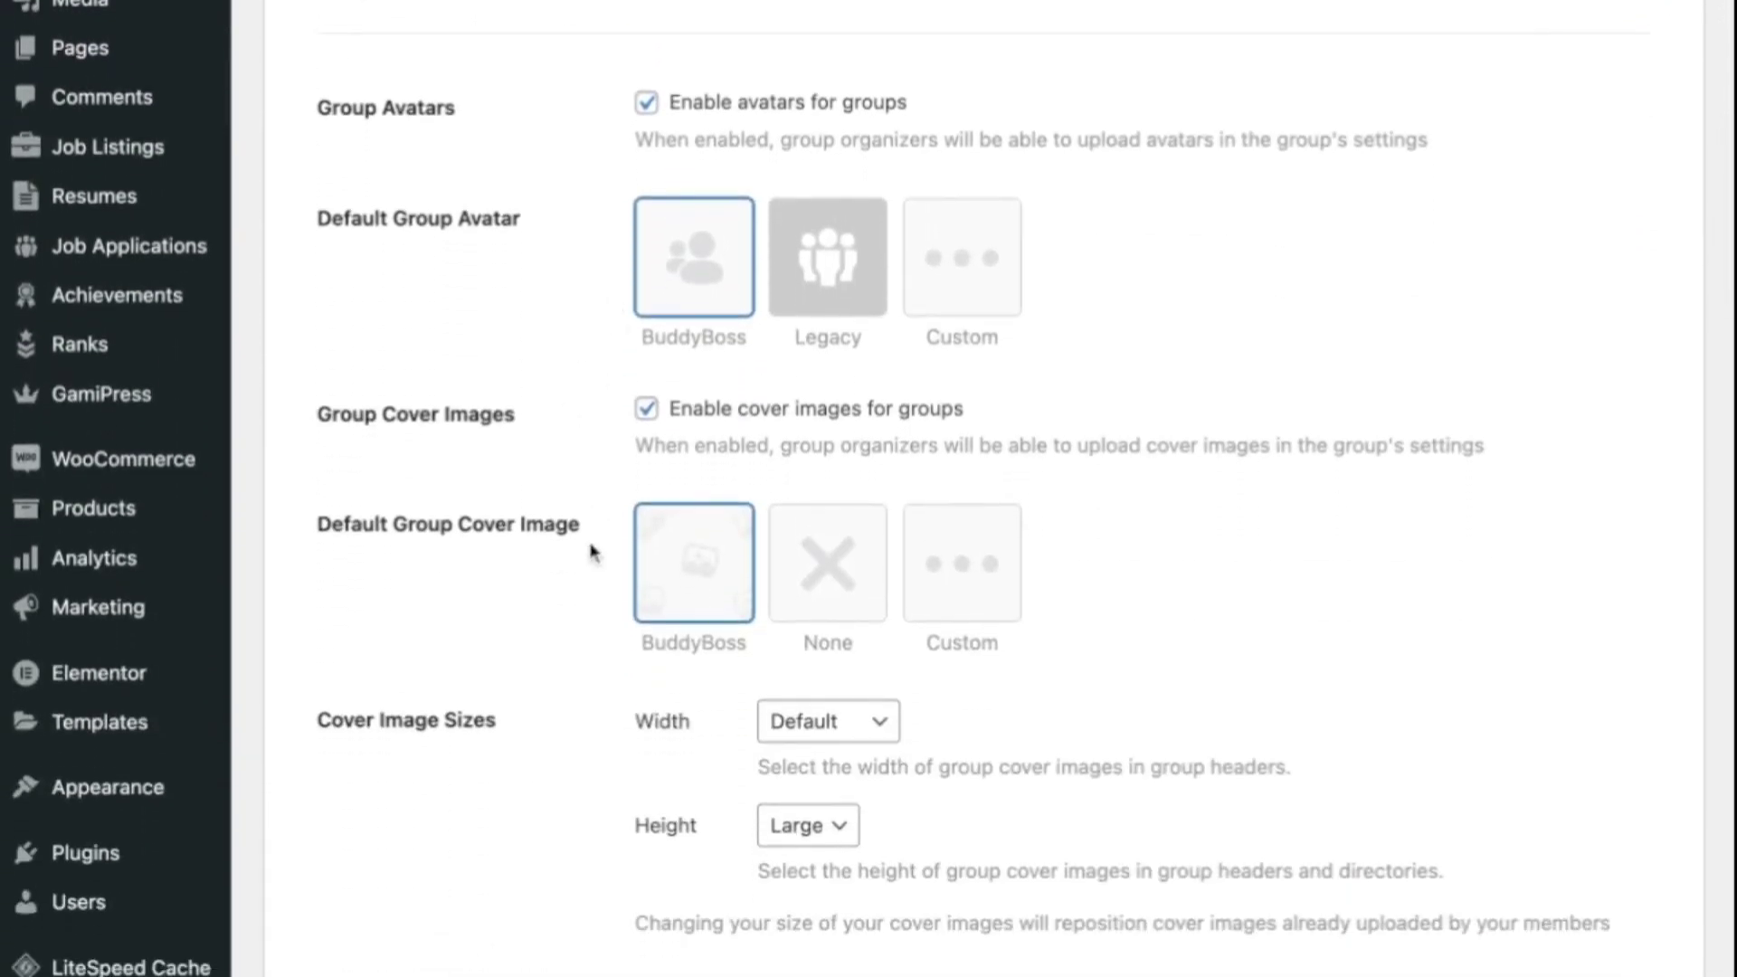
scroll(552, 758, down, 5)
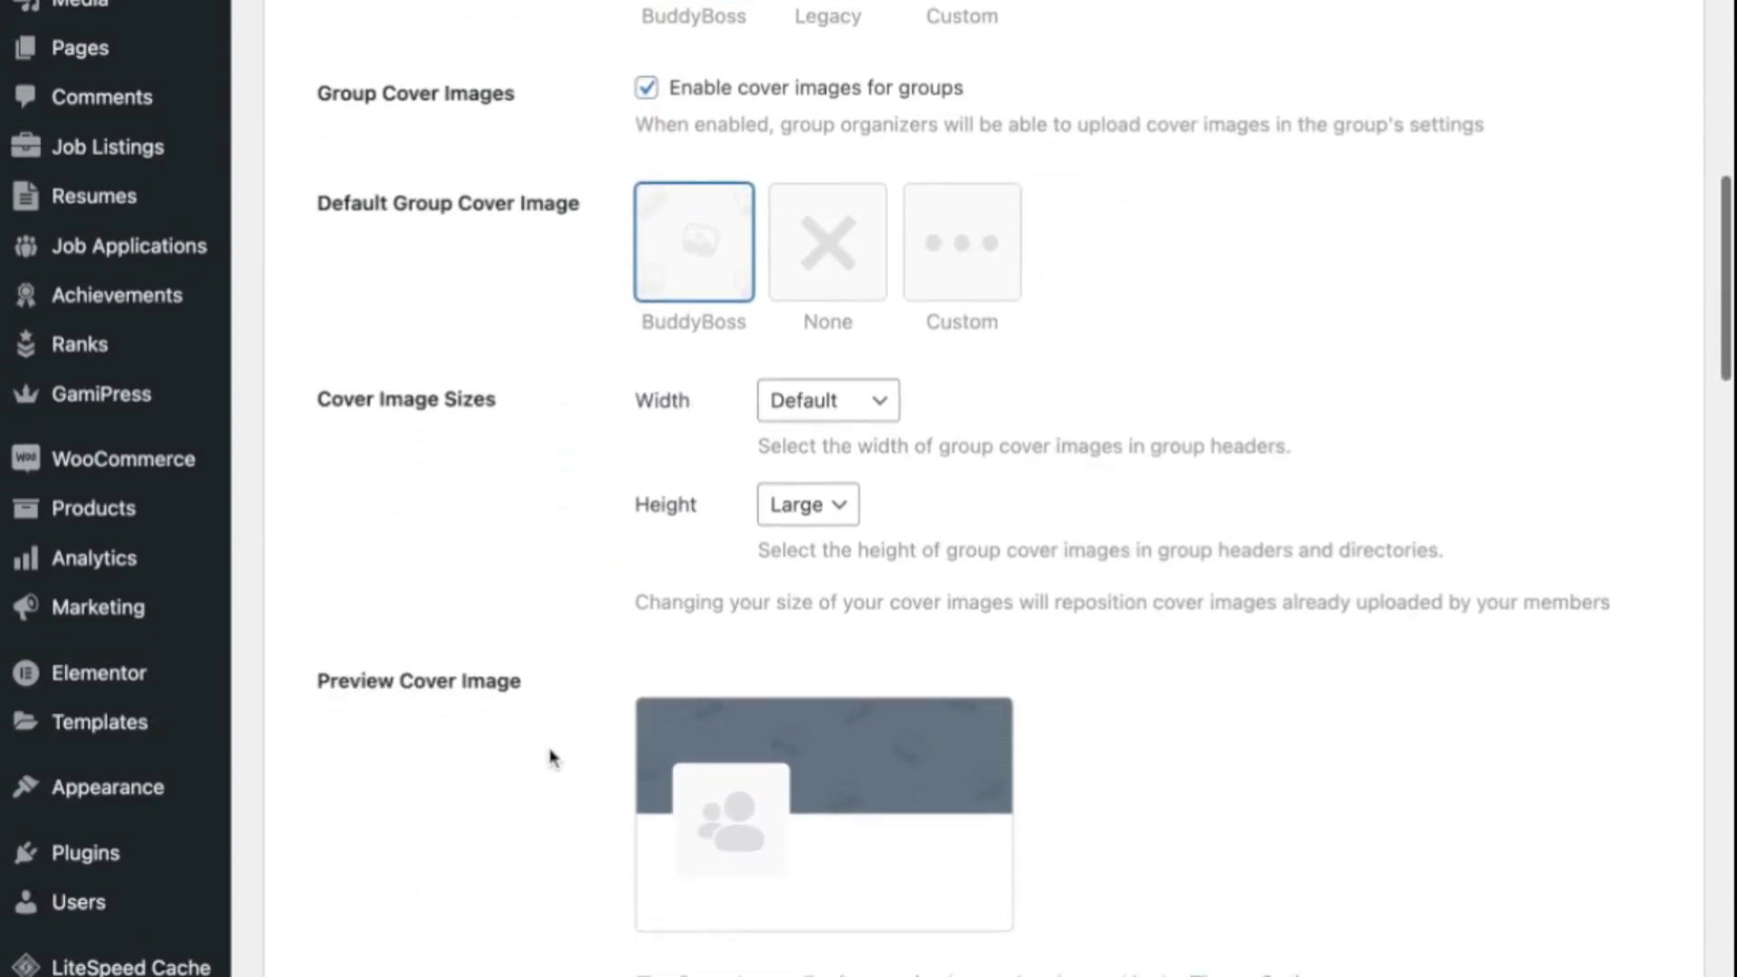
scroll(562, 909, down, 3)
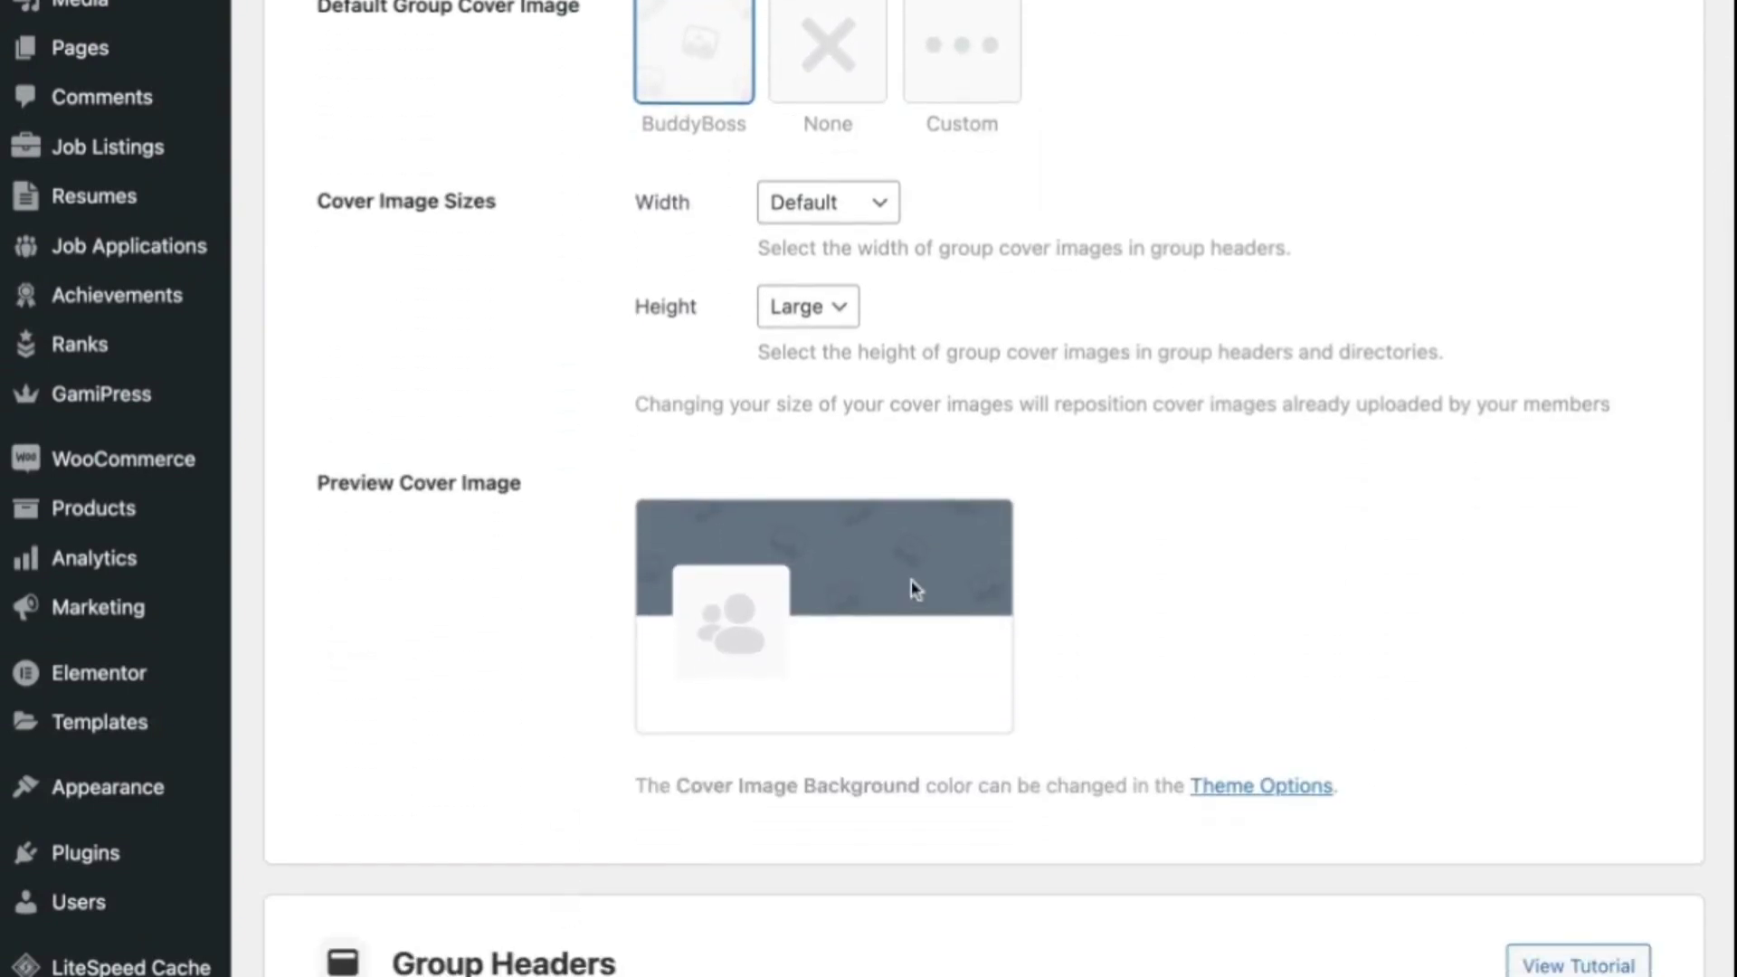
scroll(1088, 599, down, 10)
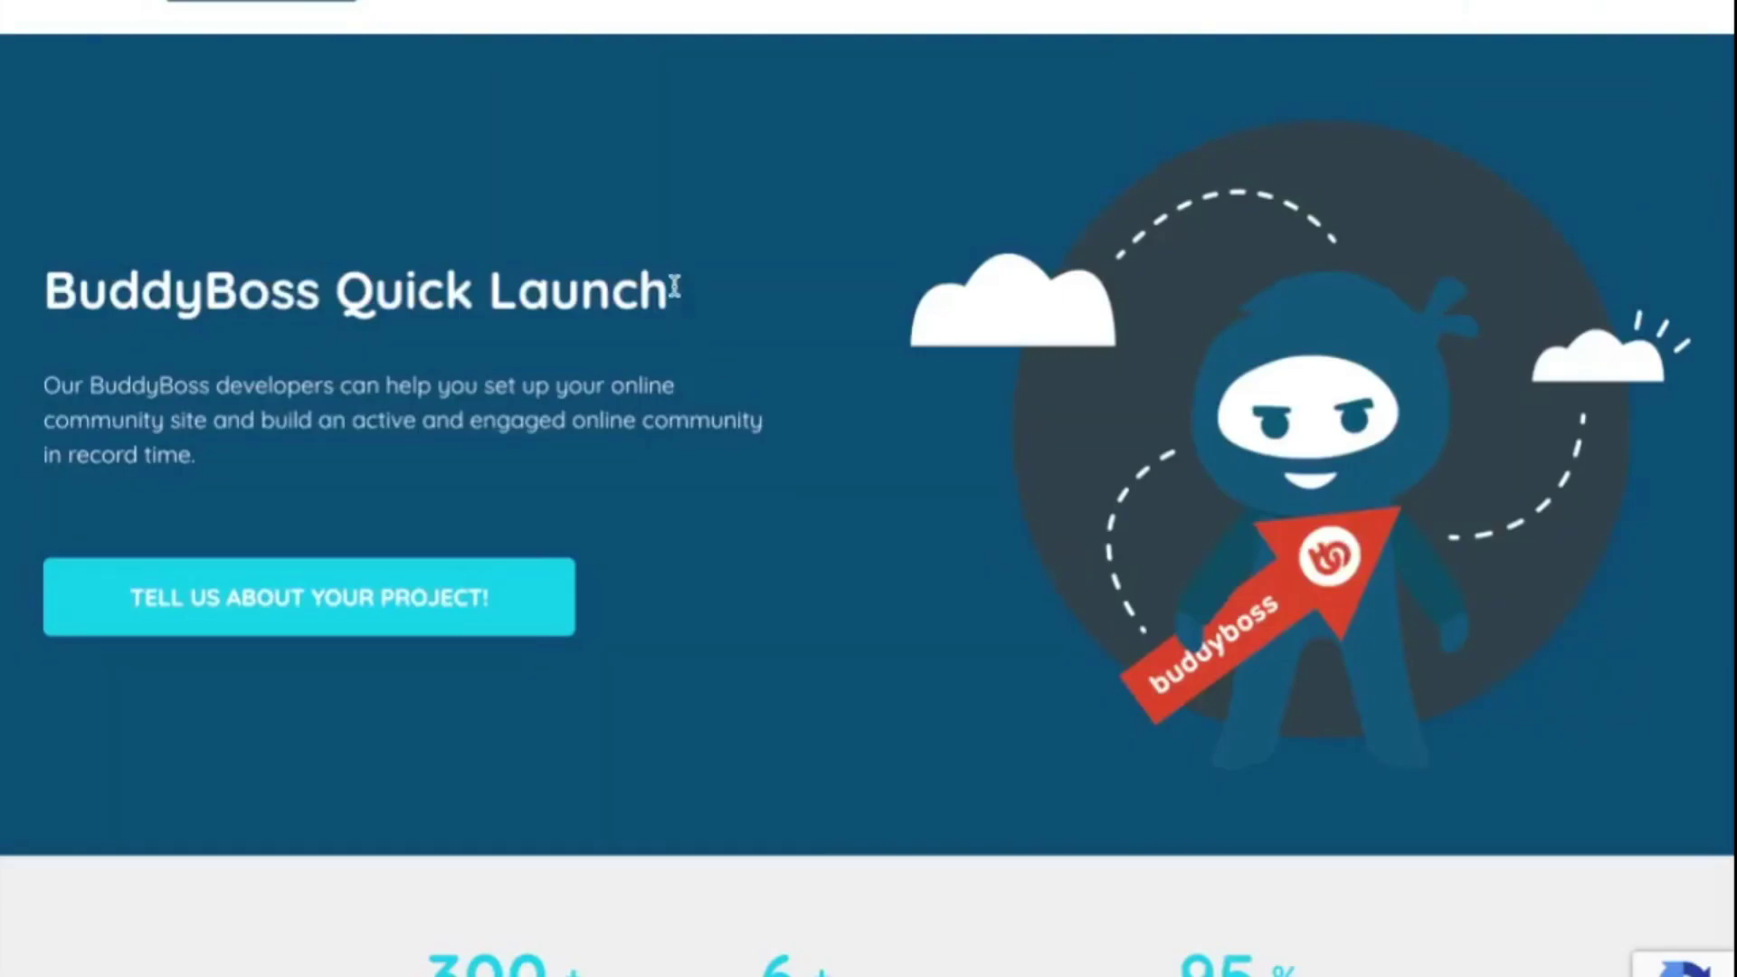
- Highlight the BuddyBoss Quick Launch heading, then scroll past the stats and platform cards
drag(683, 299, 44, 291)
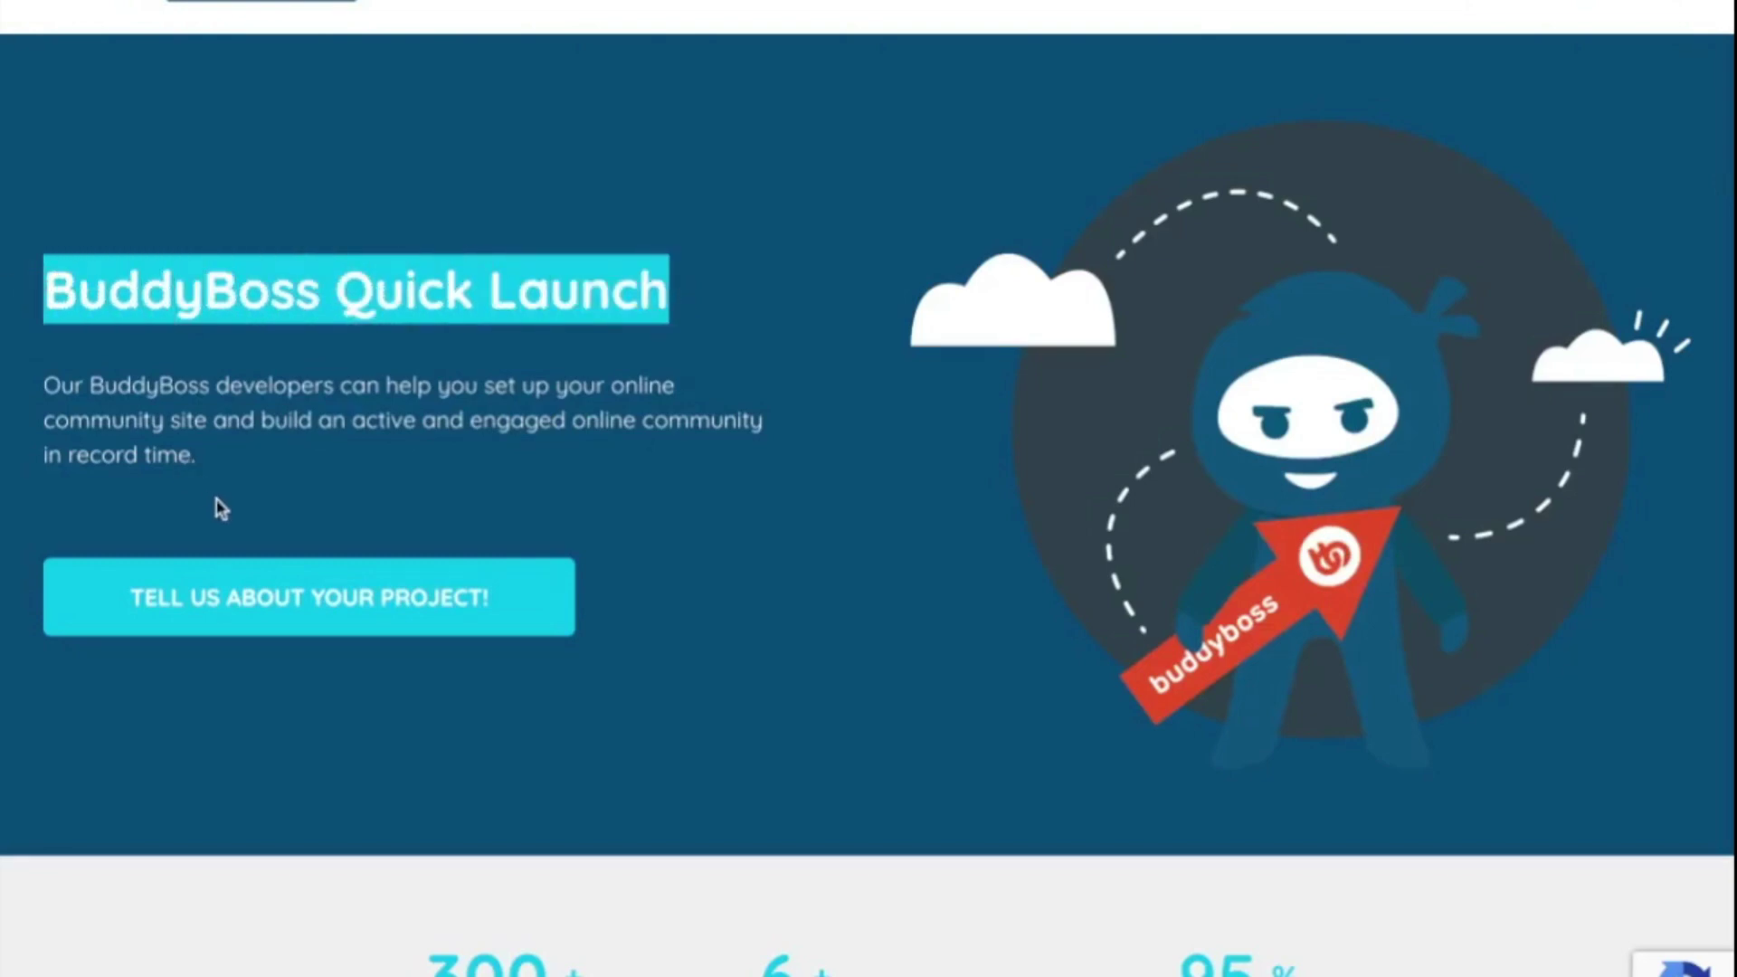
scroll(216, 499, down, 3)
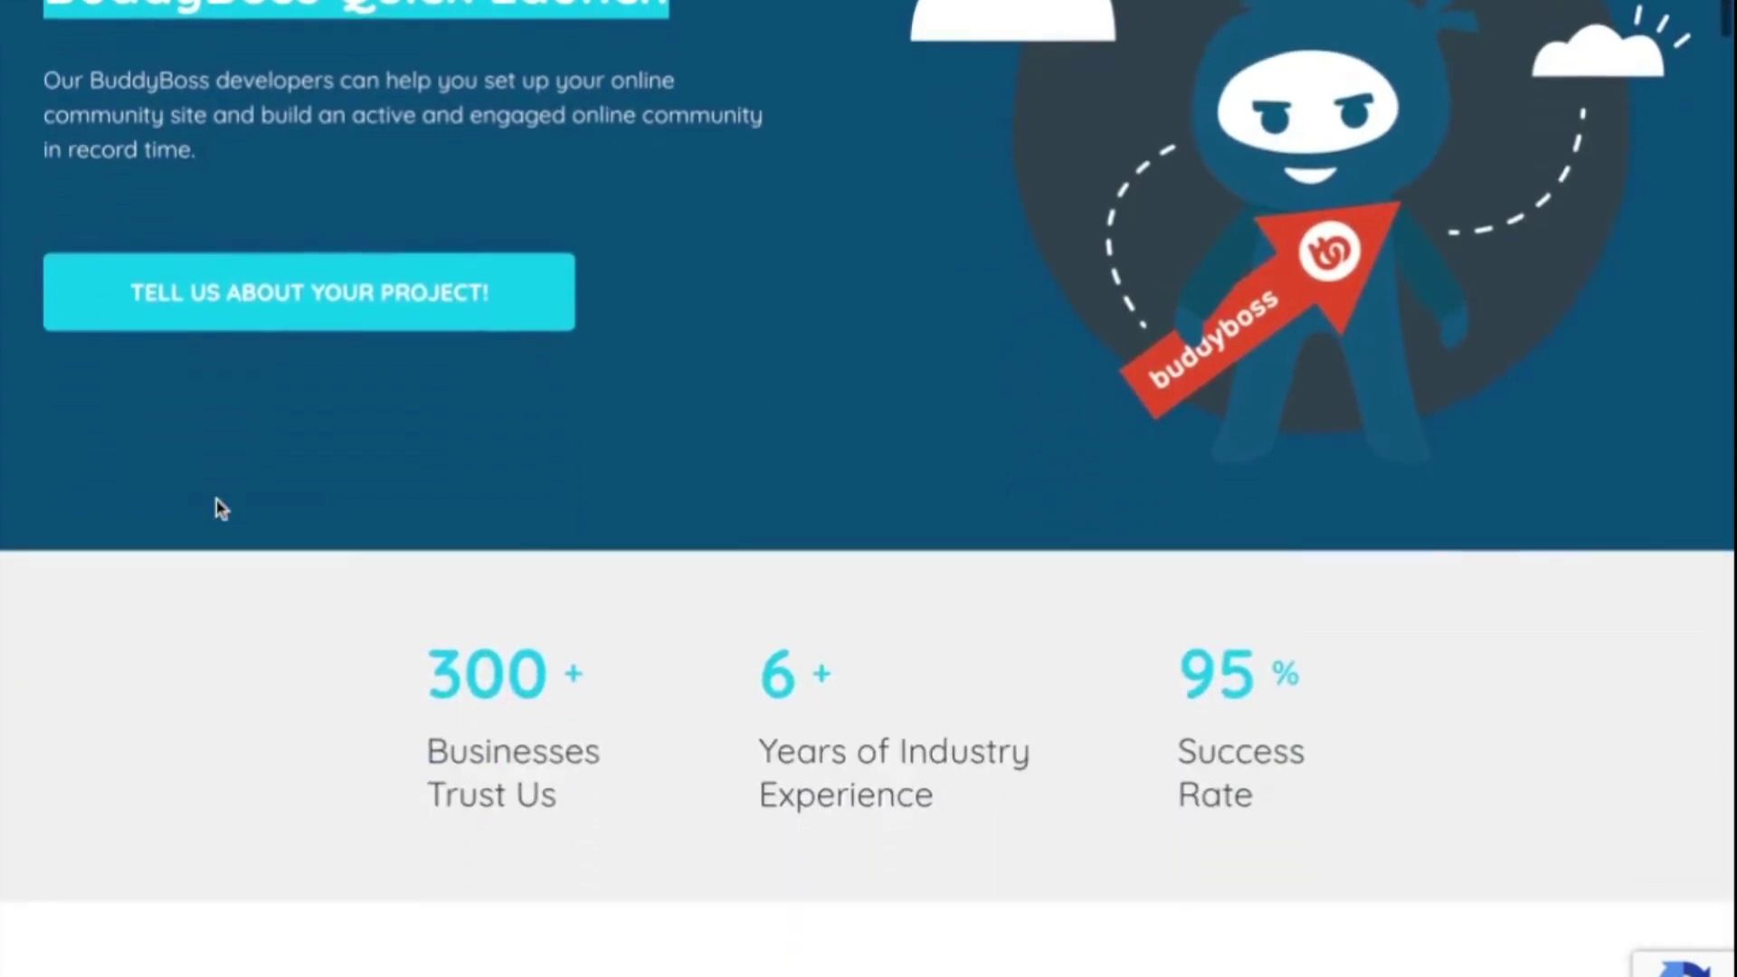
scroll(215, 501, down, 3)
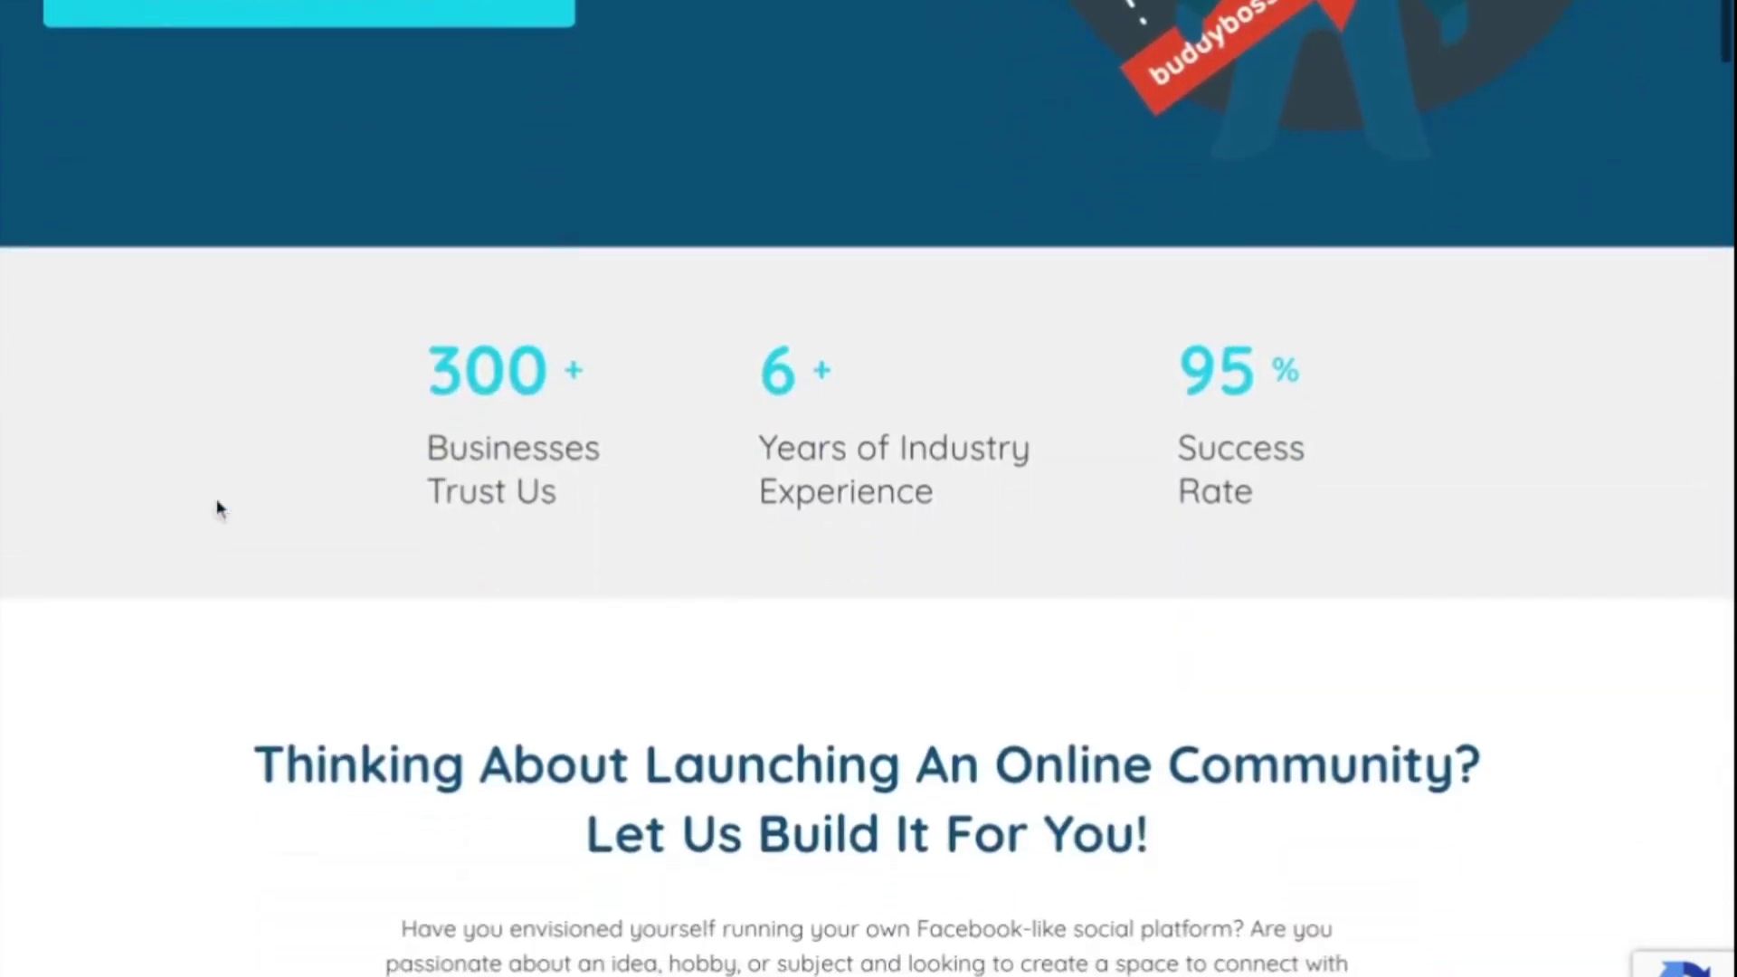
scroll(321, 559, down, 3)
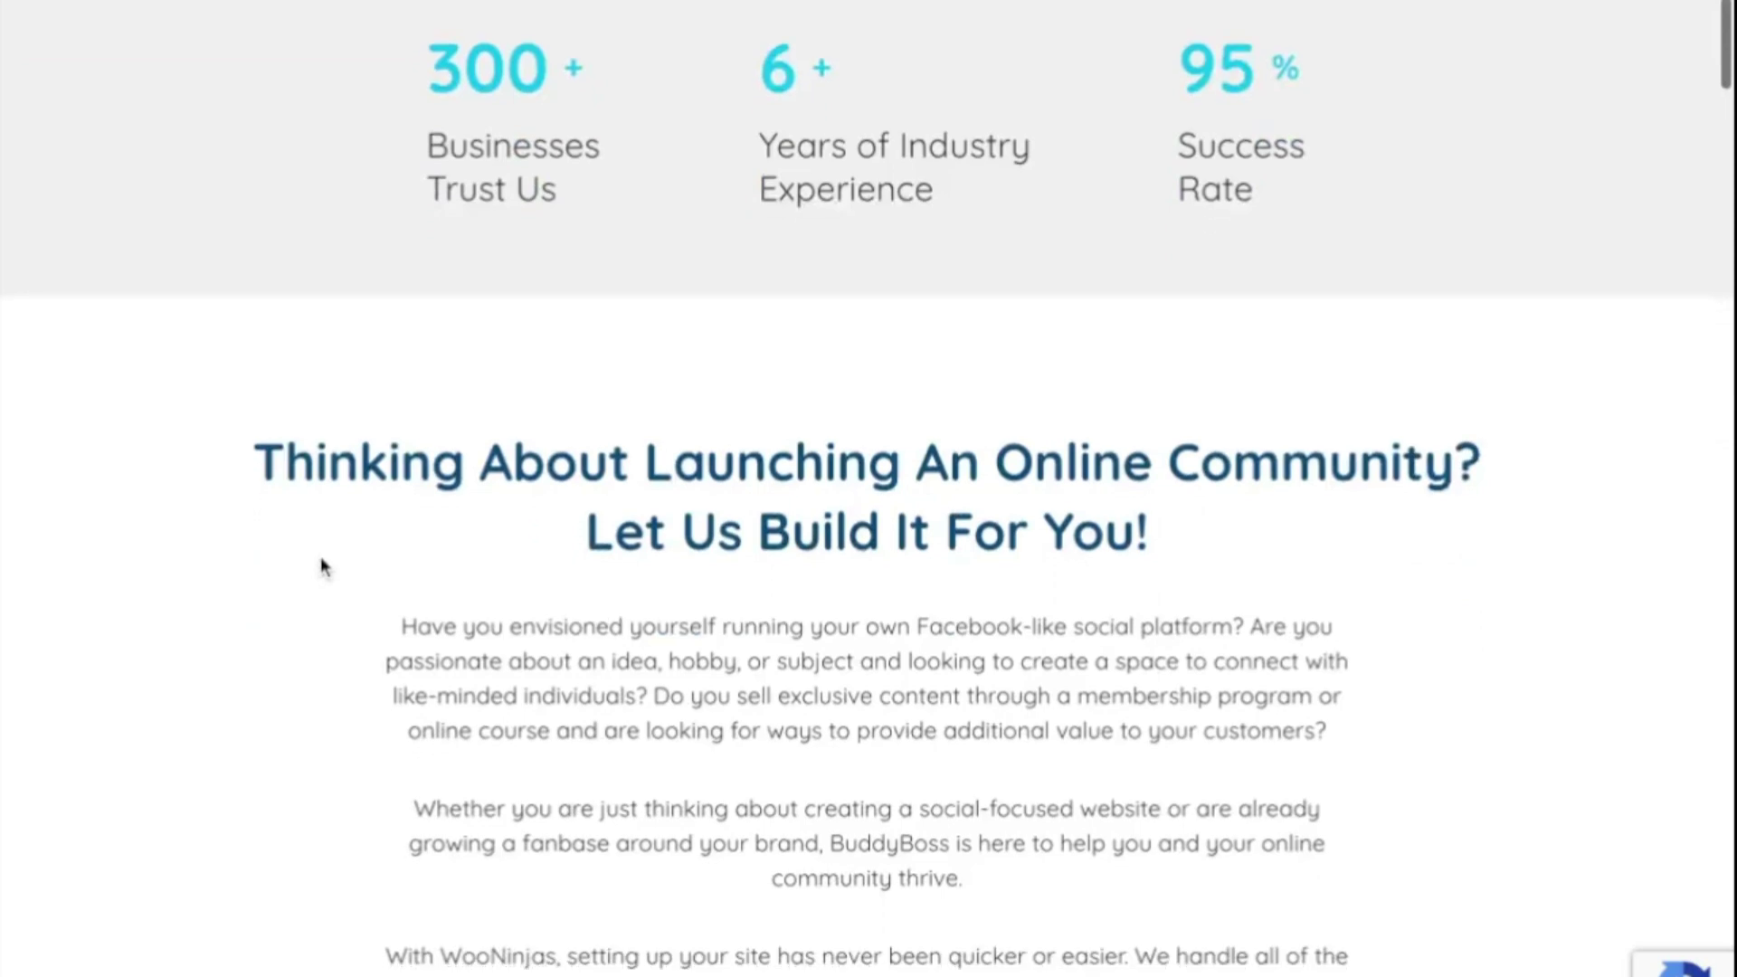
scroll(321, 559, down, 2)
scroll(321, 565, down, 2)
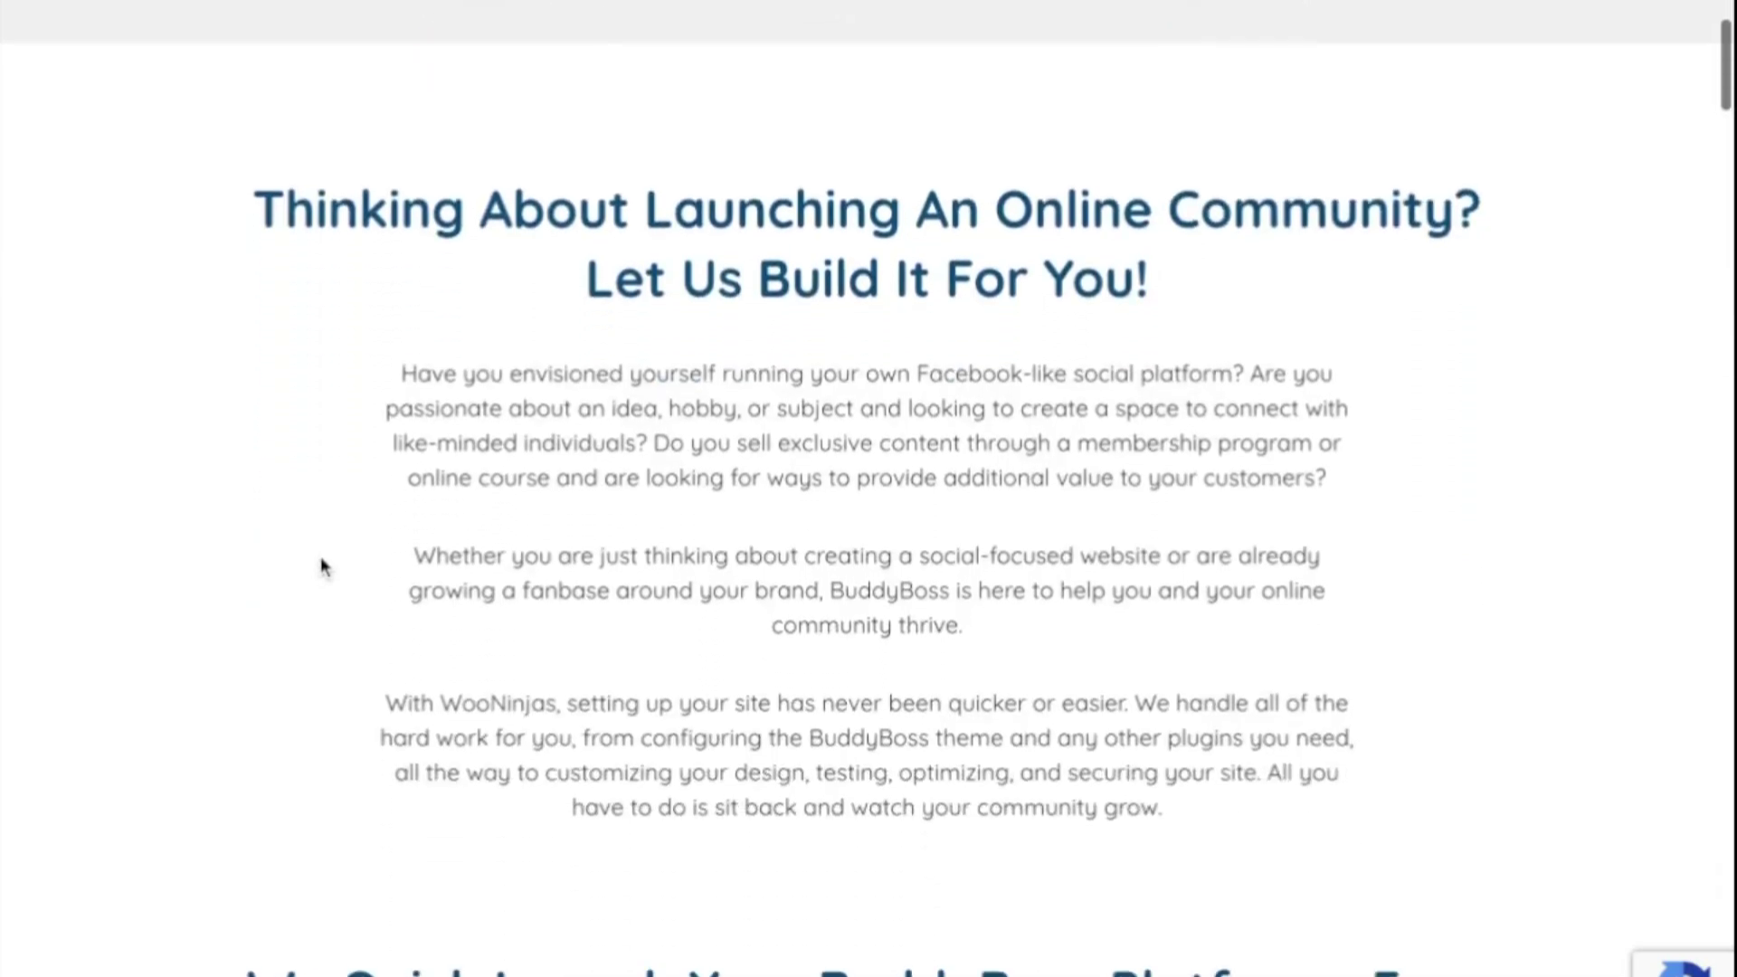
scroll(321, 566, down, 2)
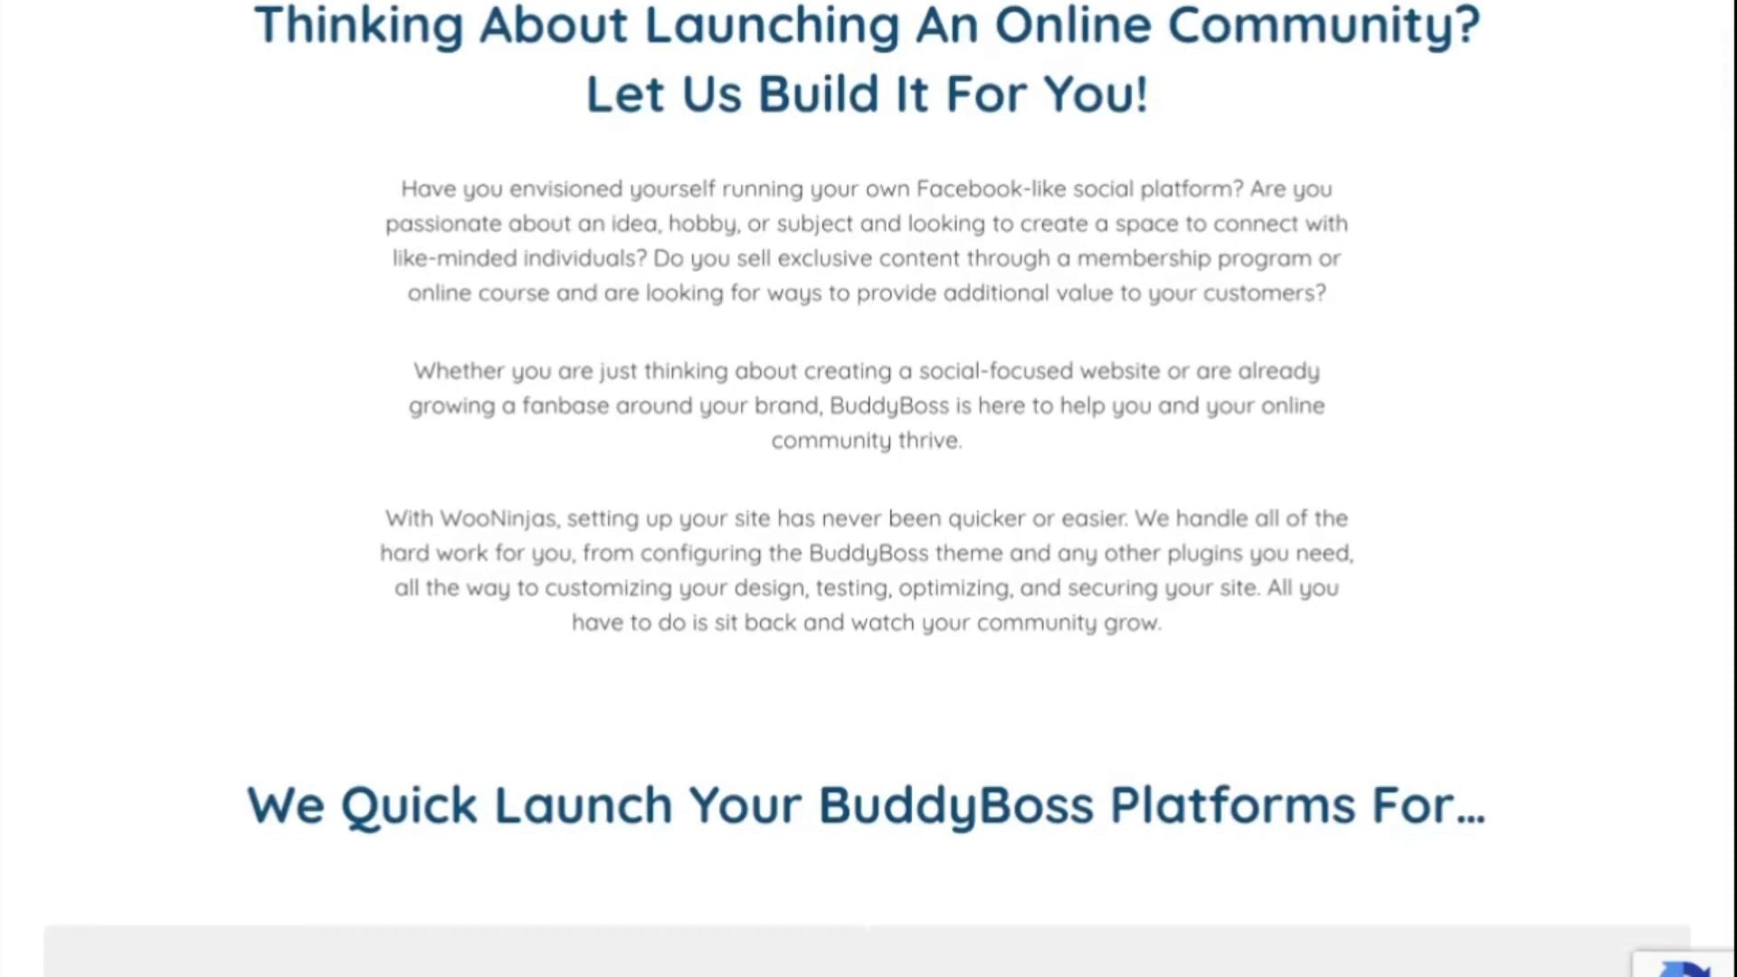
scroll(868, 489, down, 5)
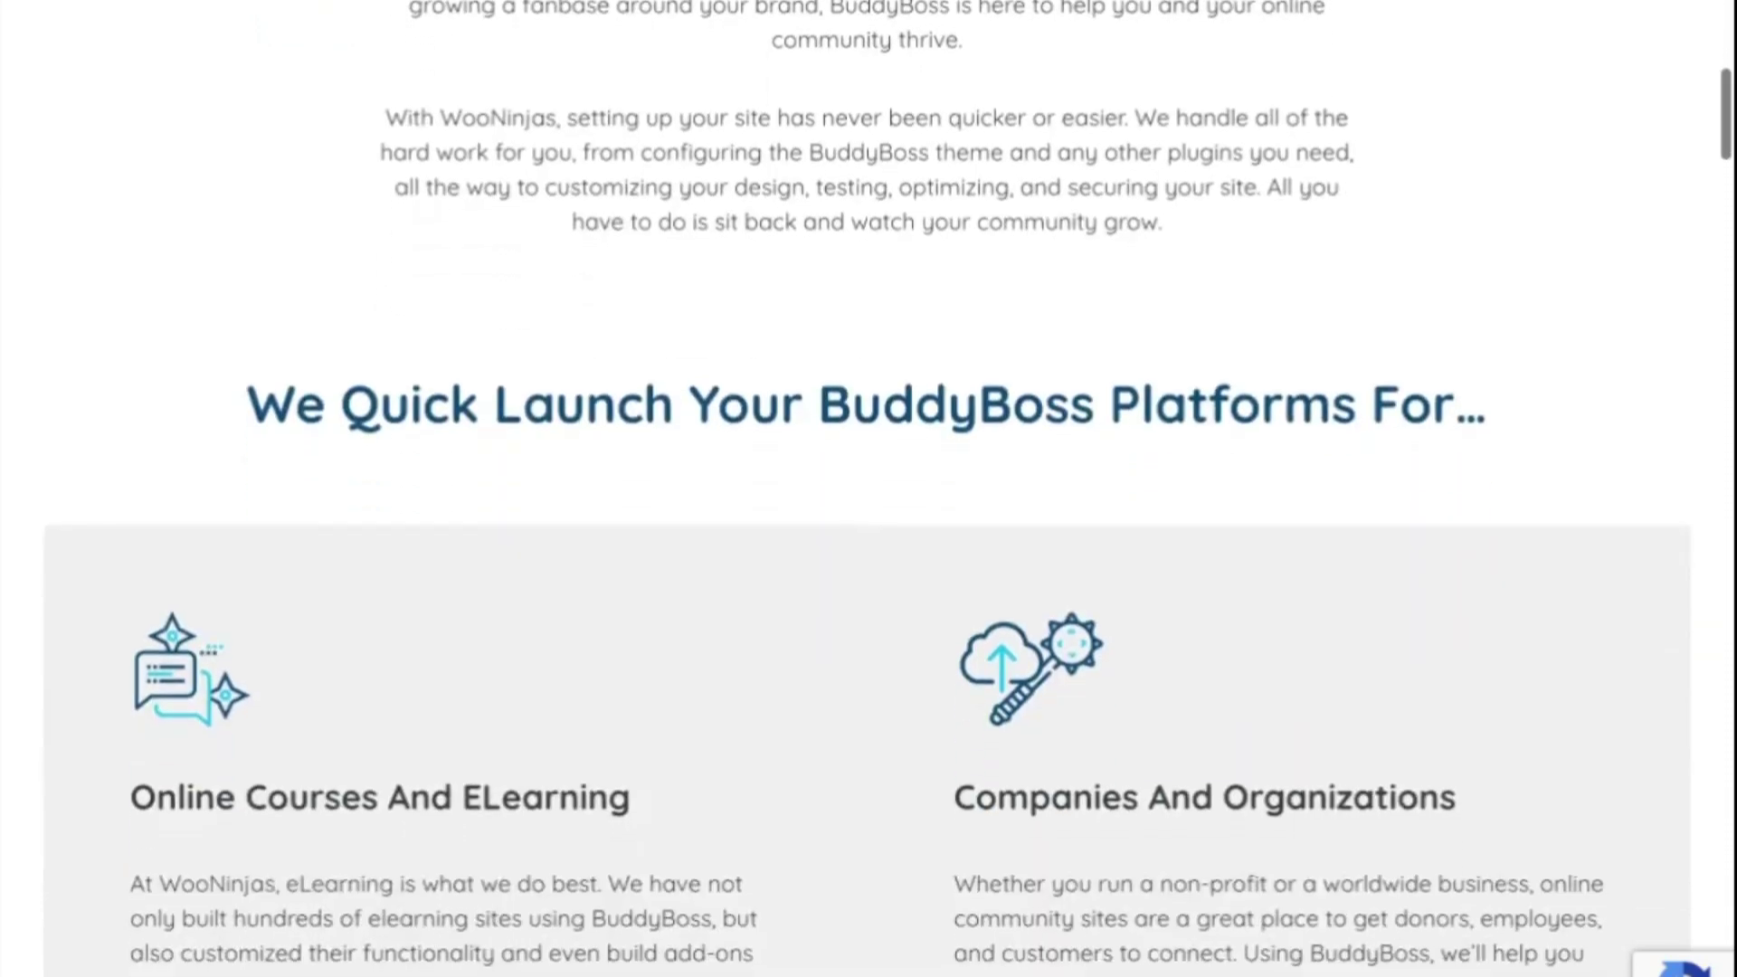
scroll(868, 489, down, 4)
scroll(572, 447, down, 10)
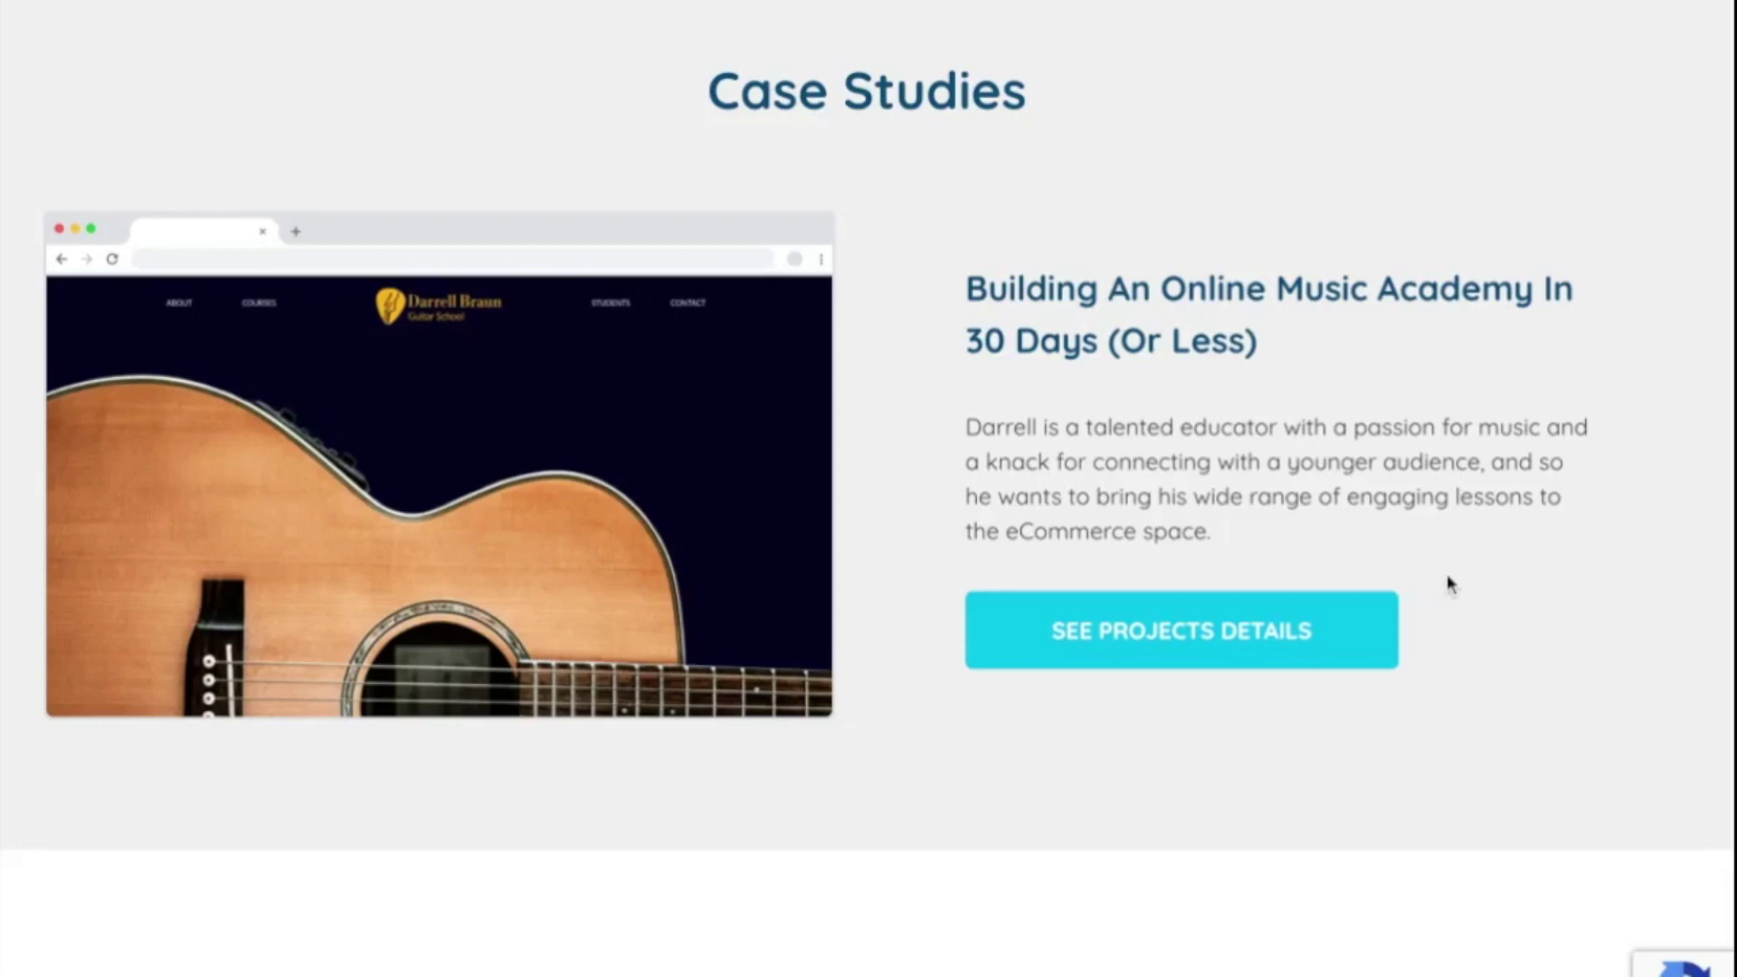
- Scroll through What Can You Expect? and highlight the Home Page item
scroll(1465, 589, down, 8)
scroll(1468, 589, down, 7)
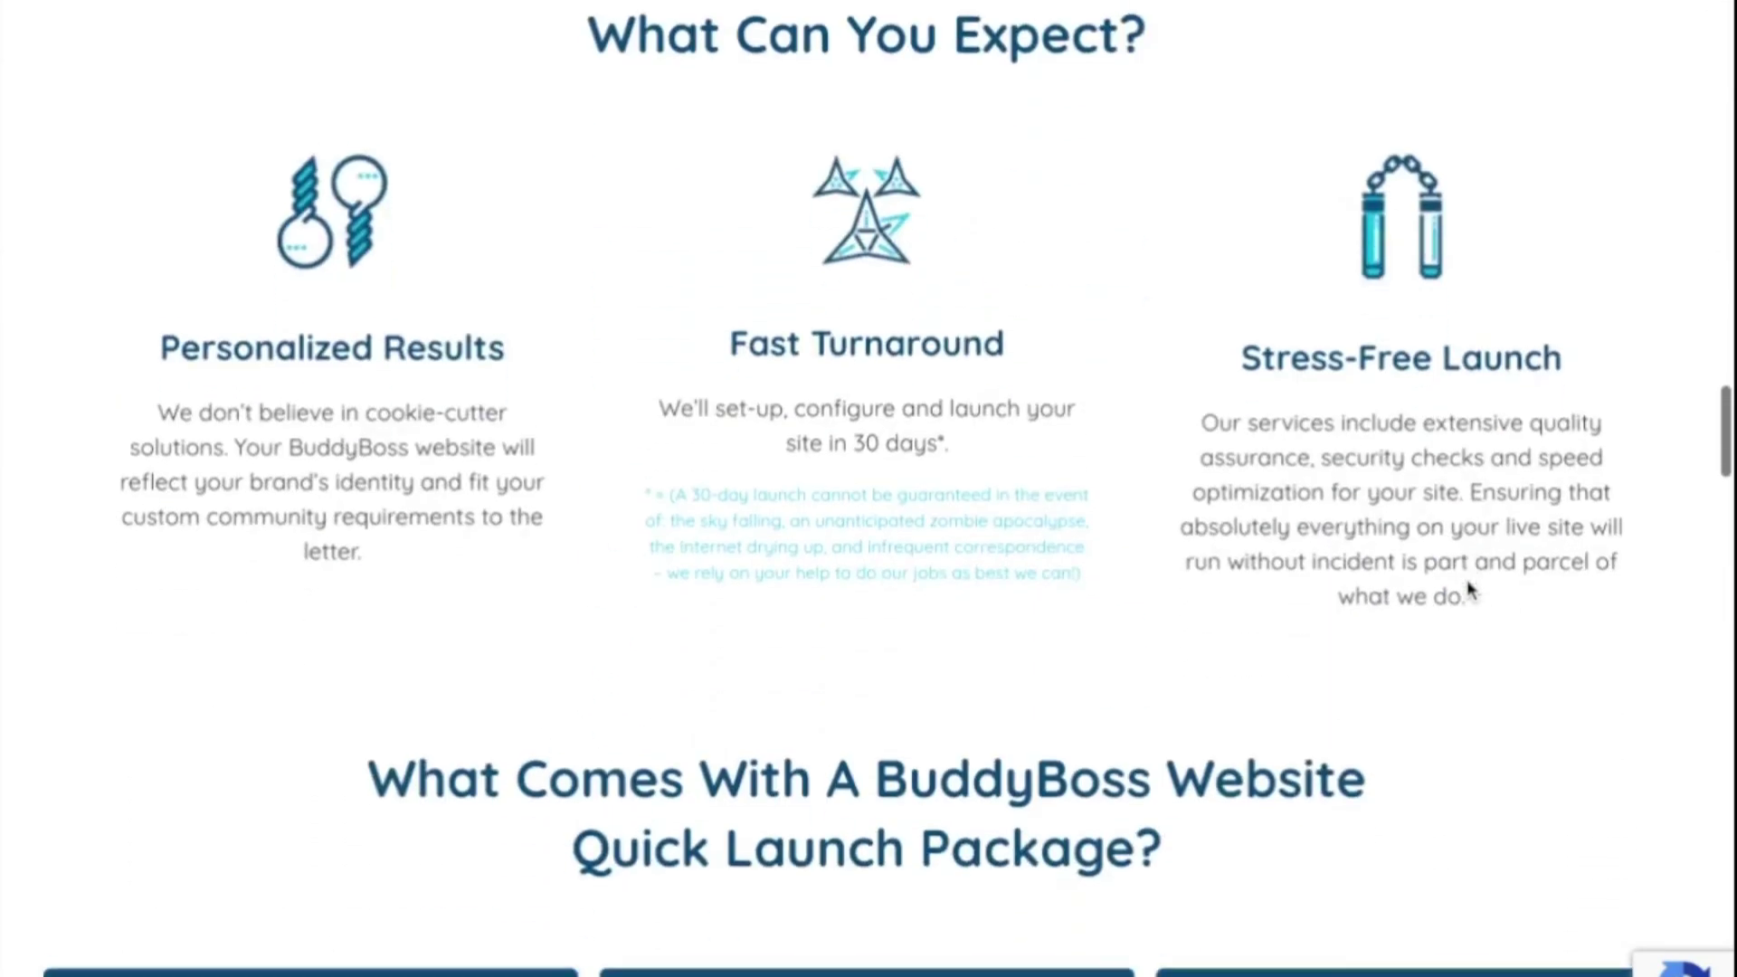
scroll(1565, 779, down, 6)
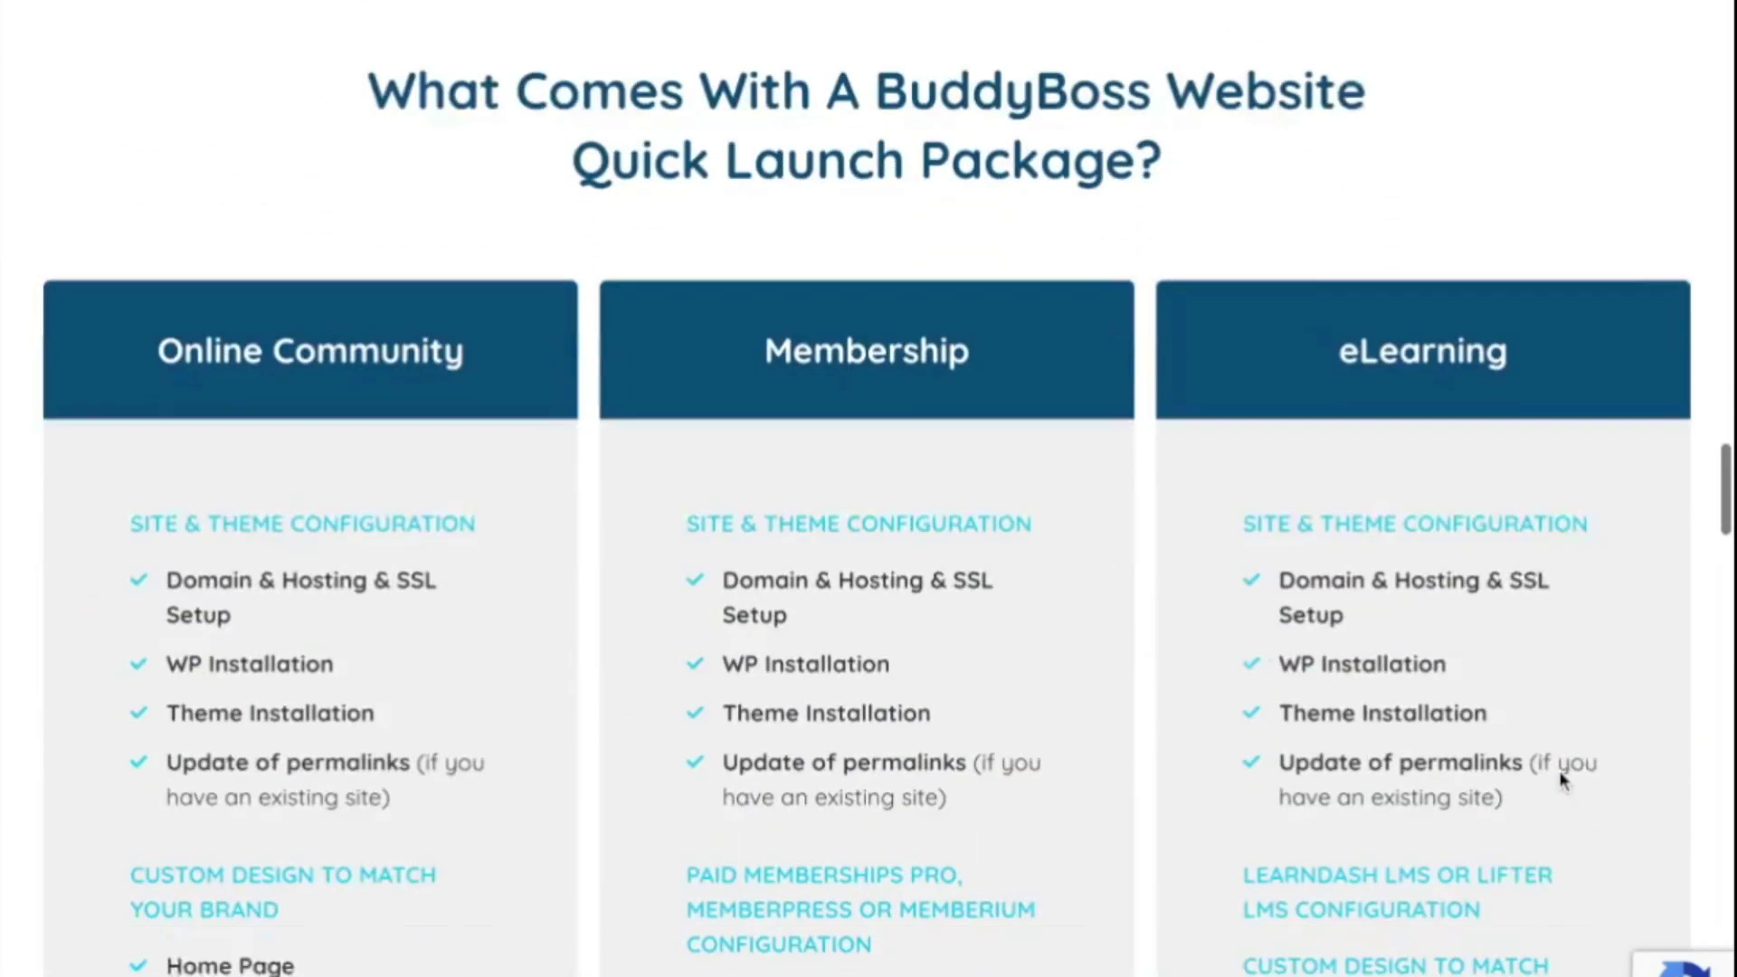
scroll(1562, 780, down, 1)
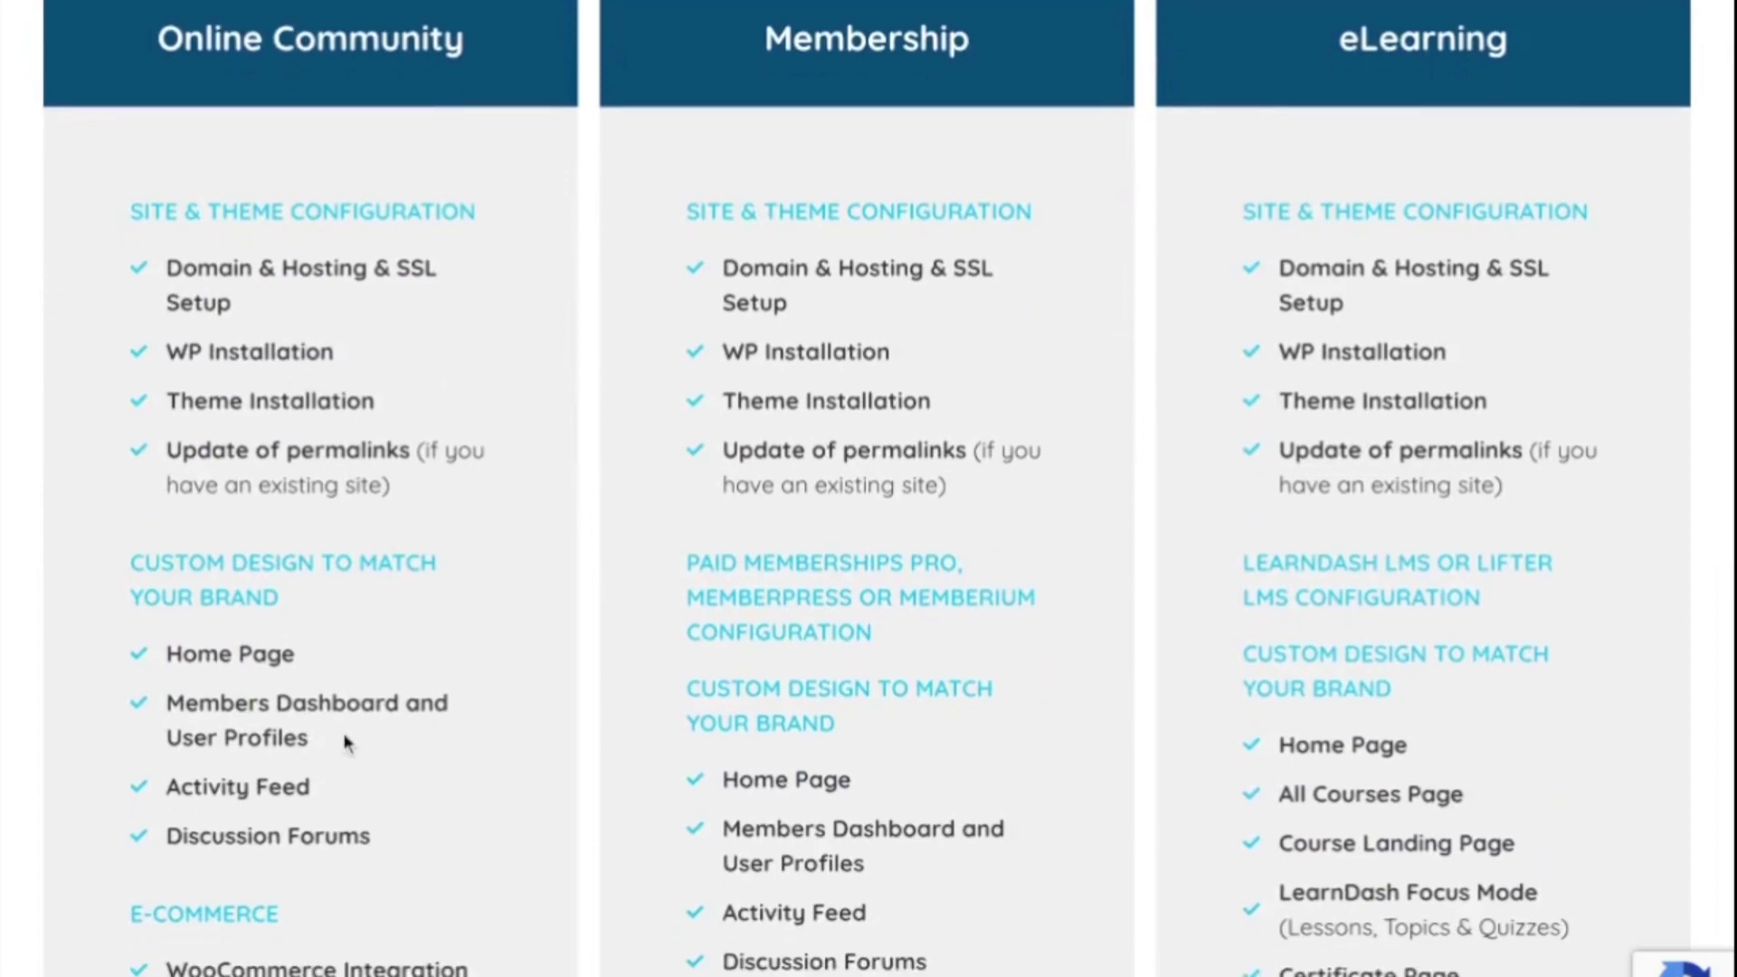
drag(299, 655, 139, 651)
click(291, 729)
click(344, 797)
- Highlight the COMMUNITY FEATURES heading in the package cards and scroll to BOOK A CALL
scroll(453, 817, down, 5)
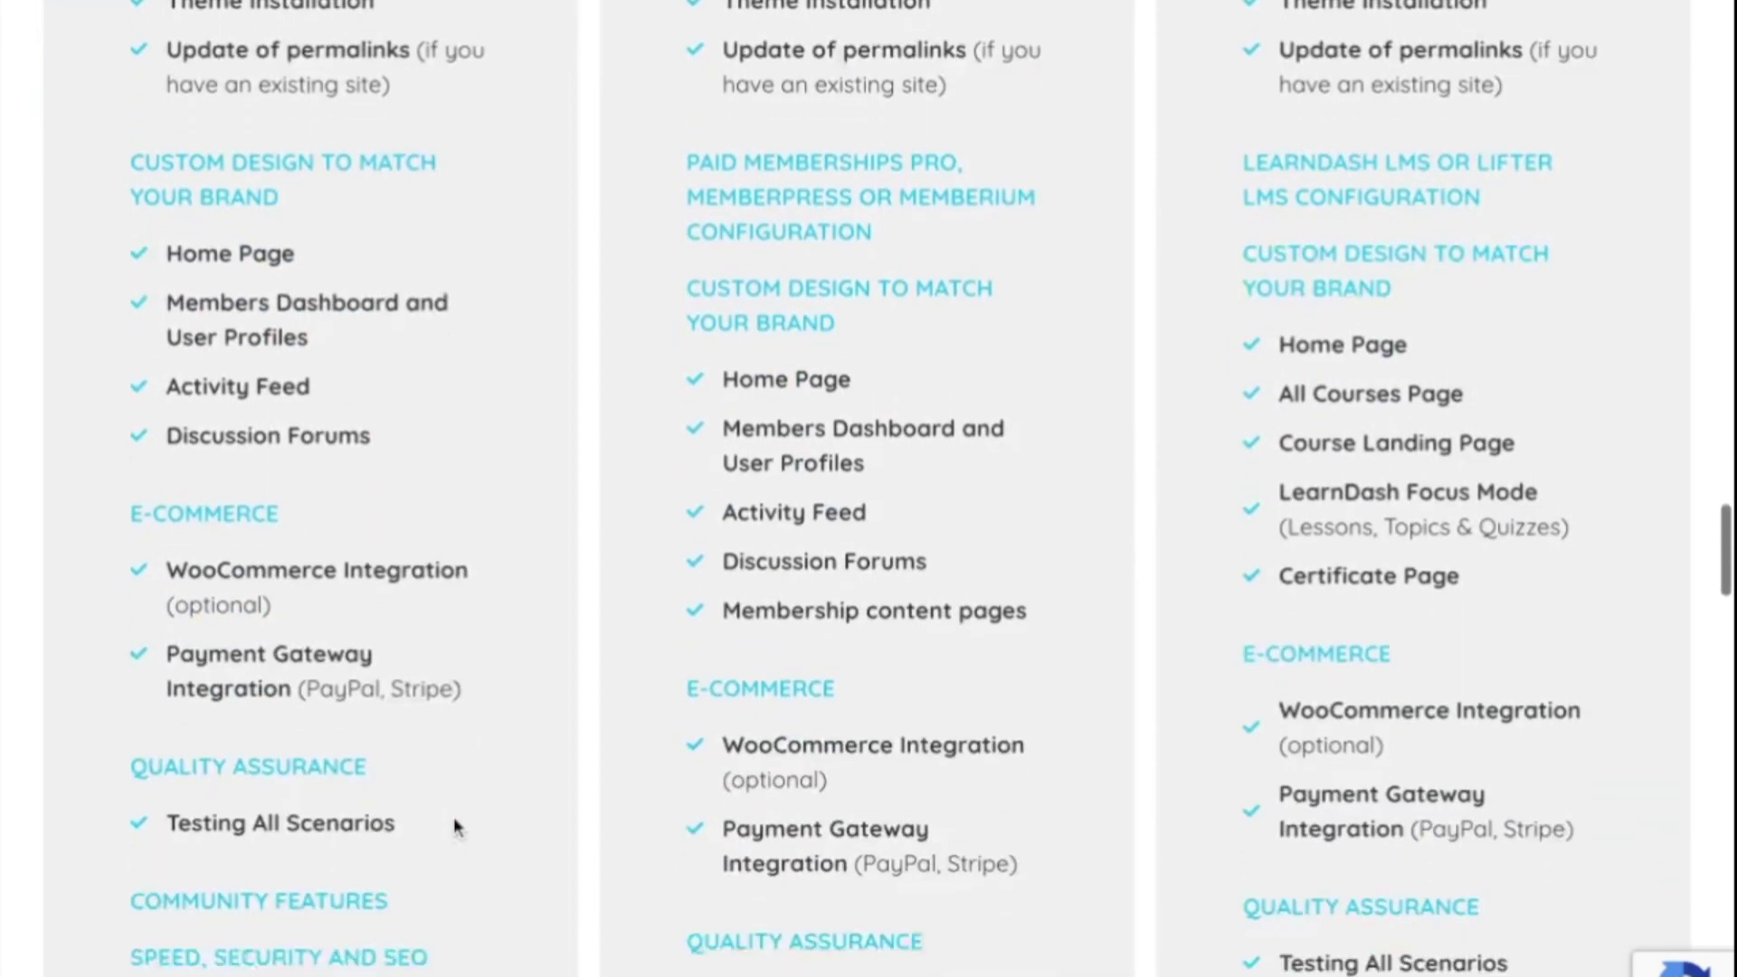
scroll(453, 817, down, 4)
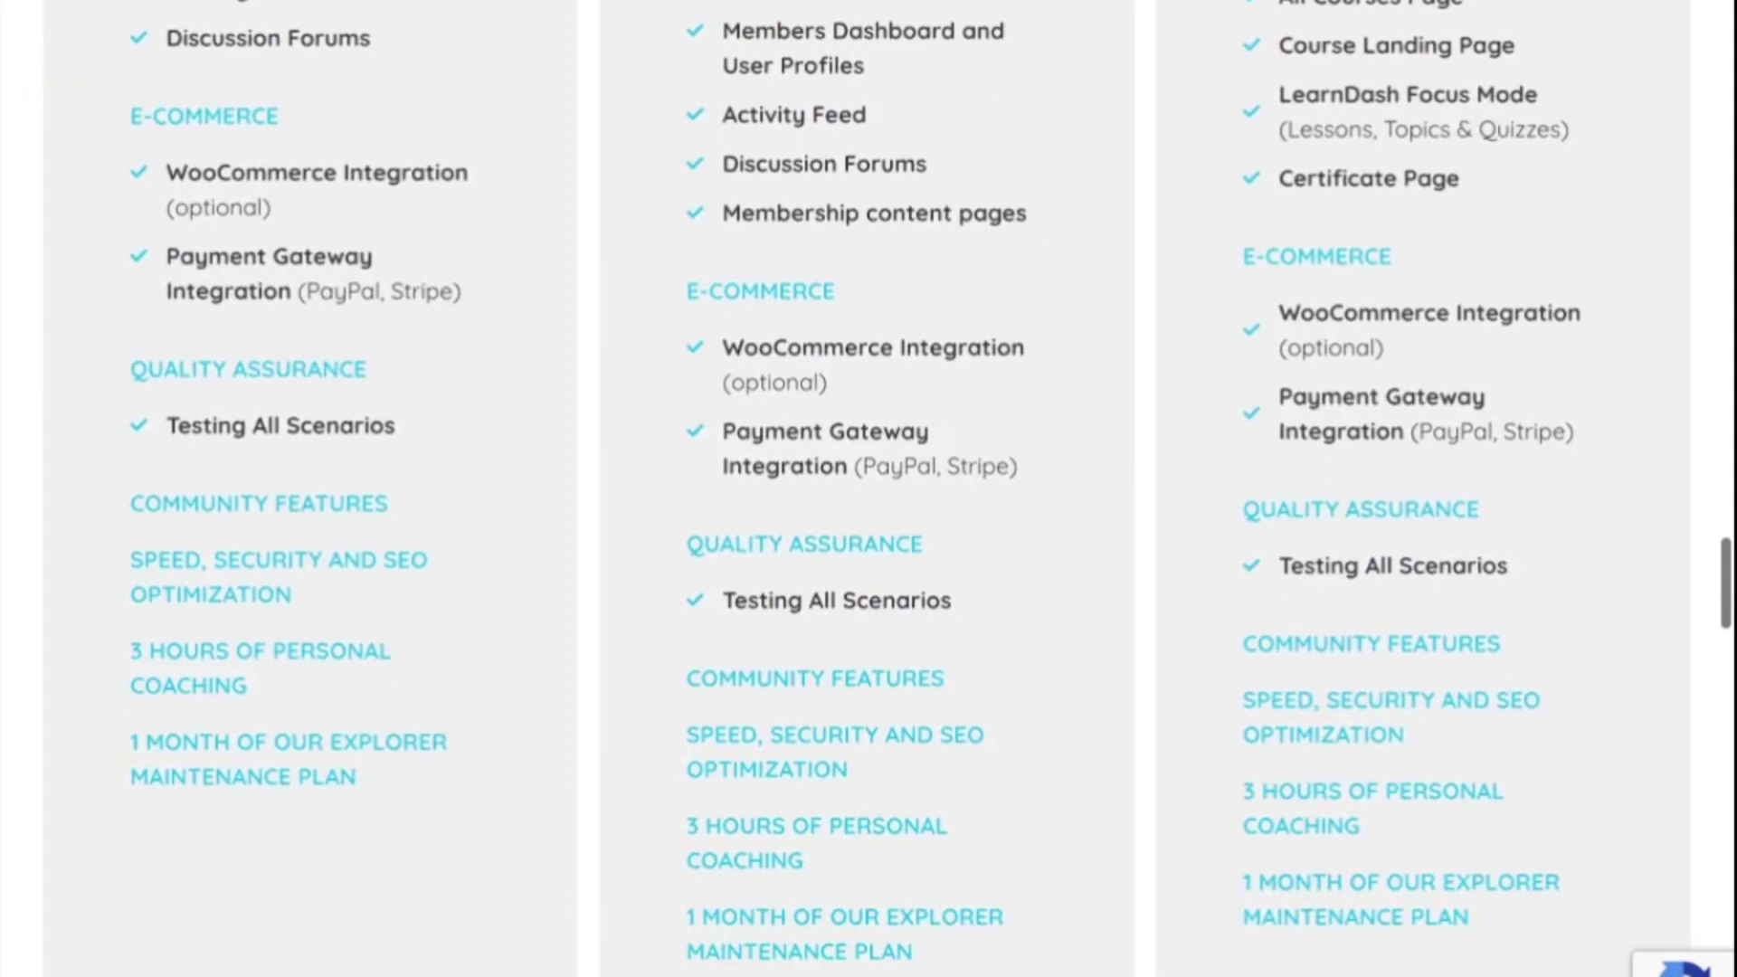
triple_click(420, 485)
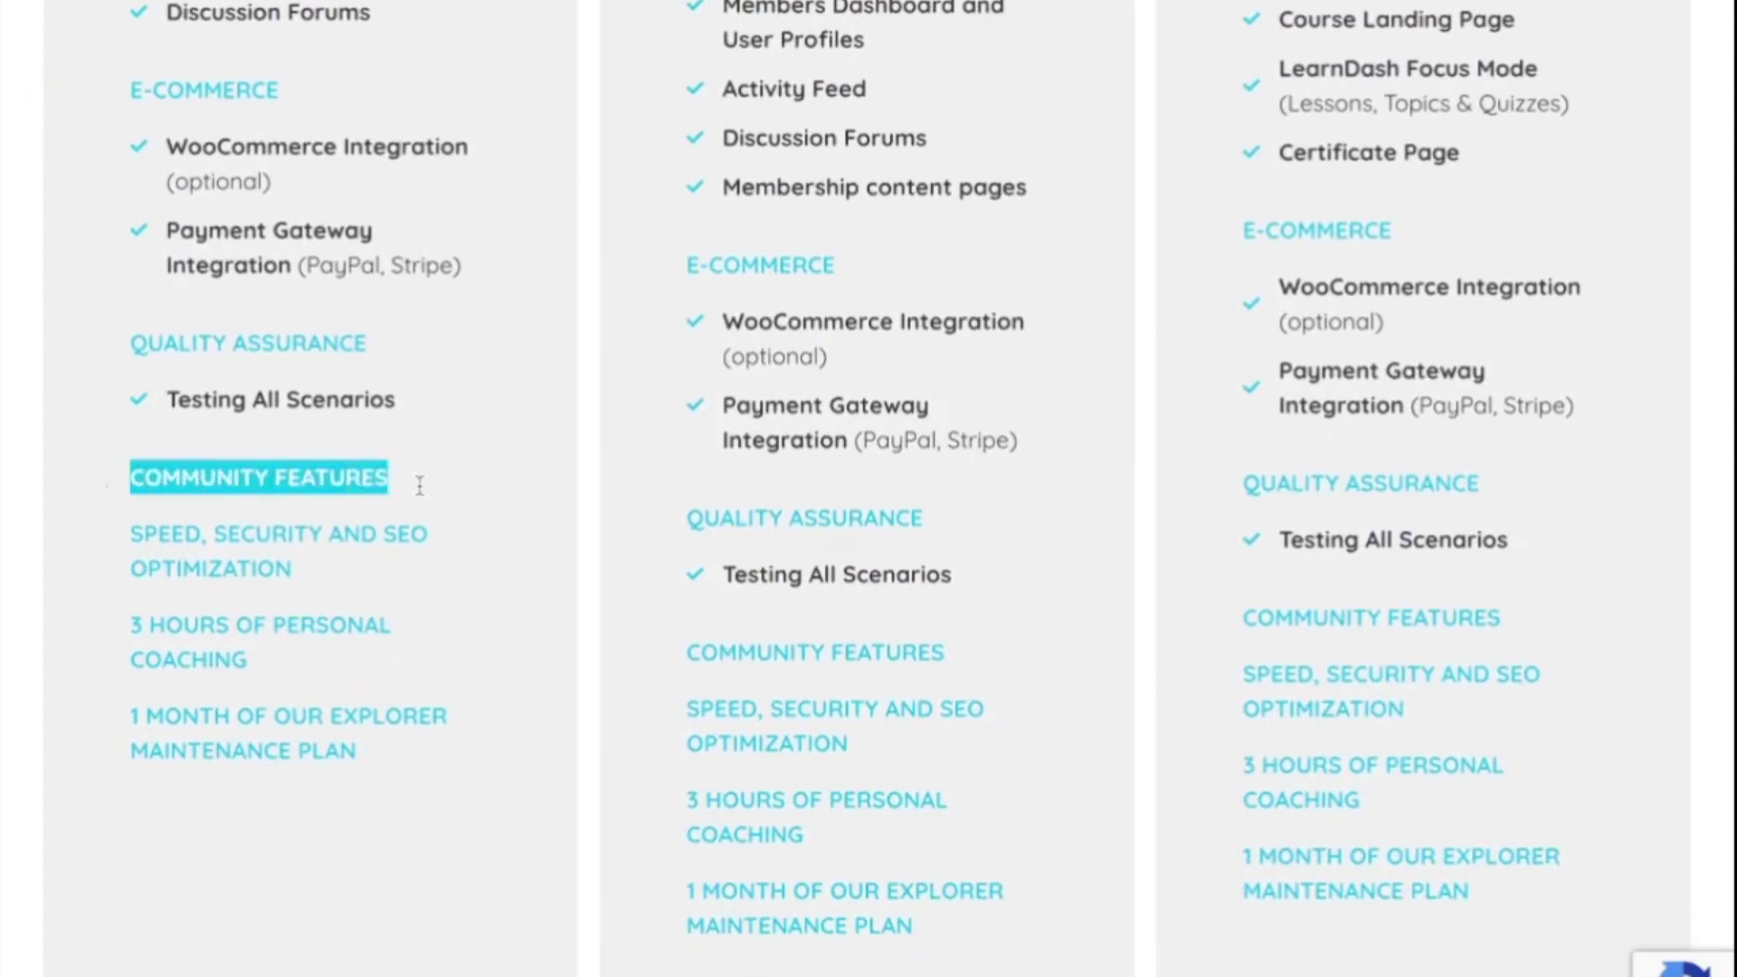
click(403, 651)
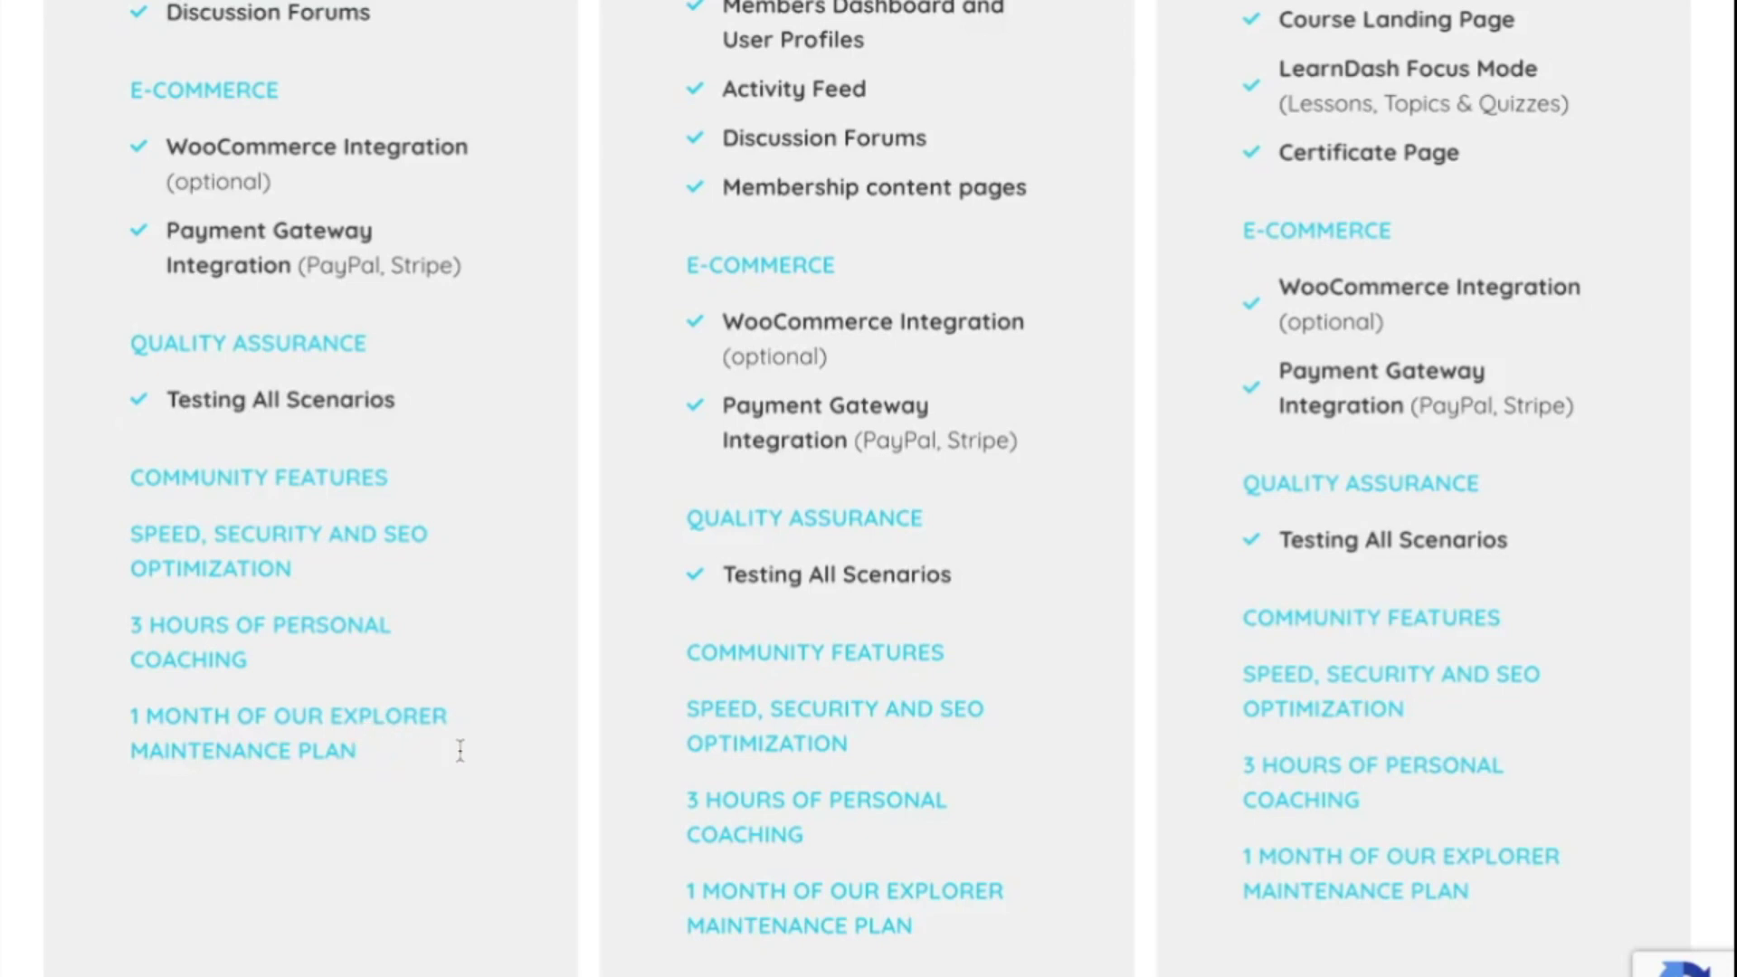
scroll(460, 750, down, 4)
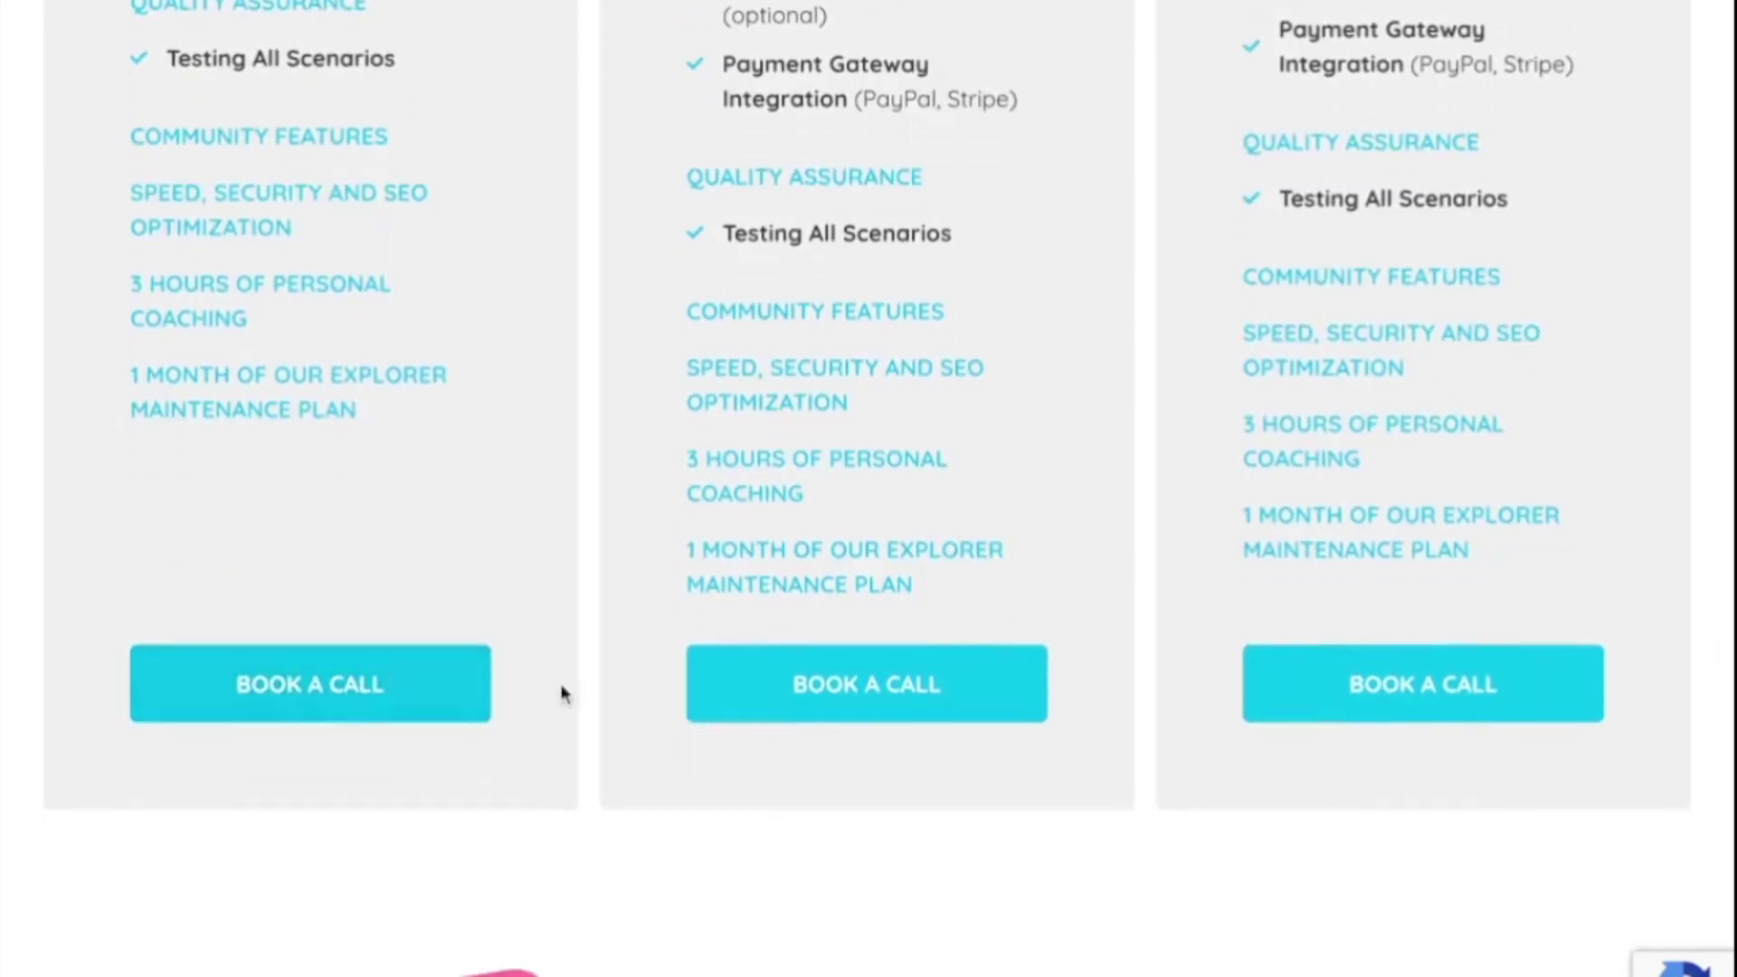